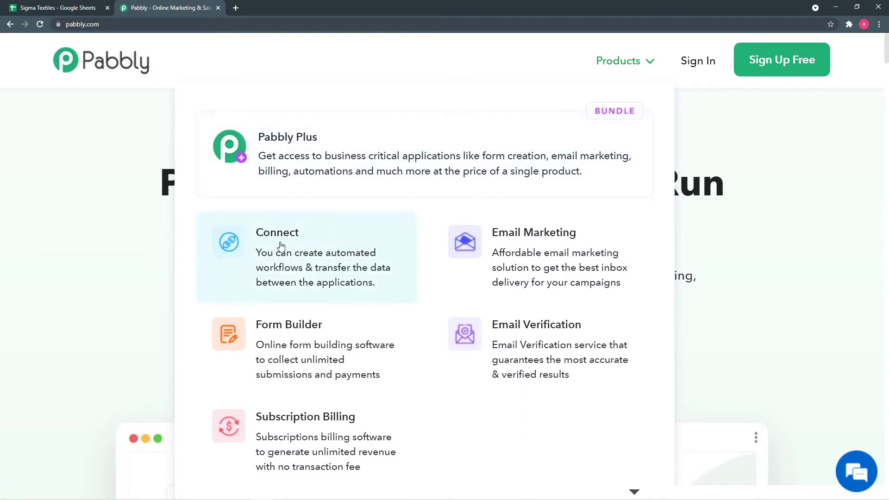
Open the Connect product page, sign in to the existing account and access the Connect application
left_click(280, 242)
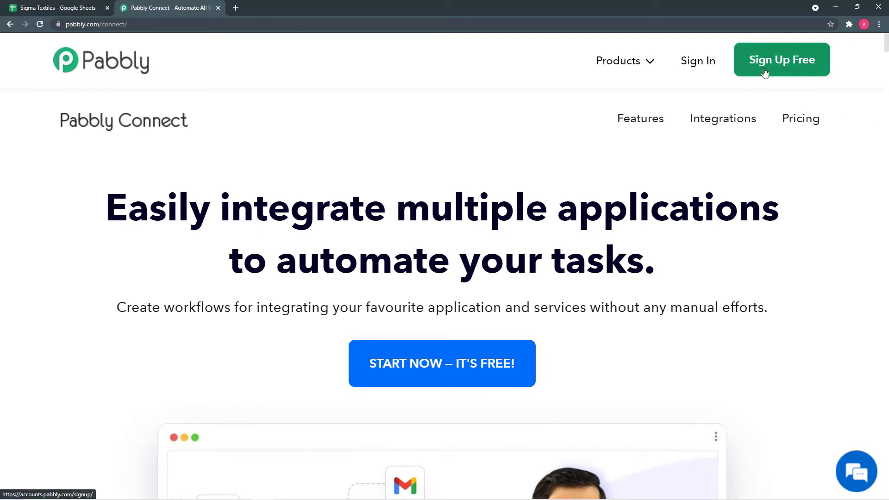
left_click(699, 61)
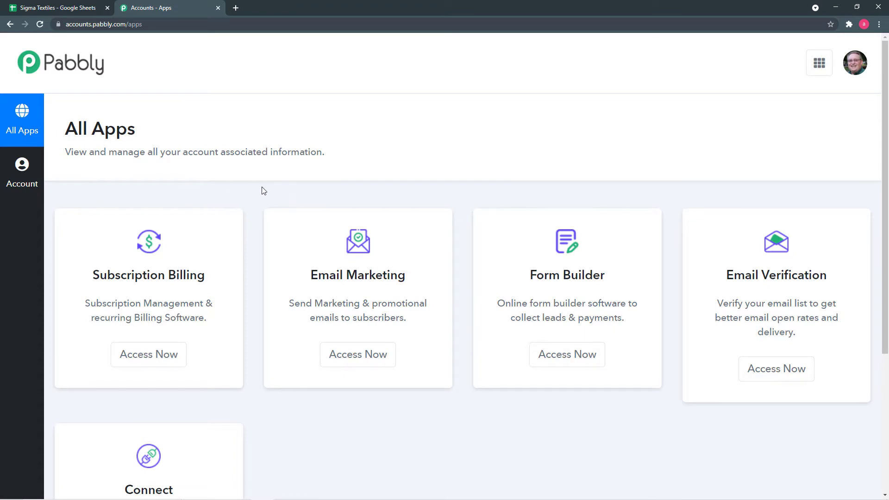
scroll(250, 195, "down", 1)
scroll(250, 195, "down", 3)
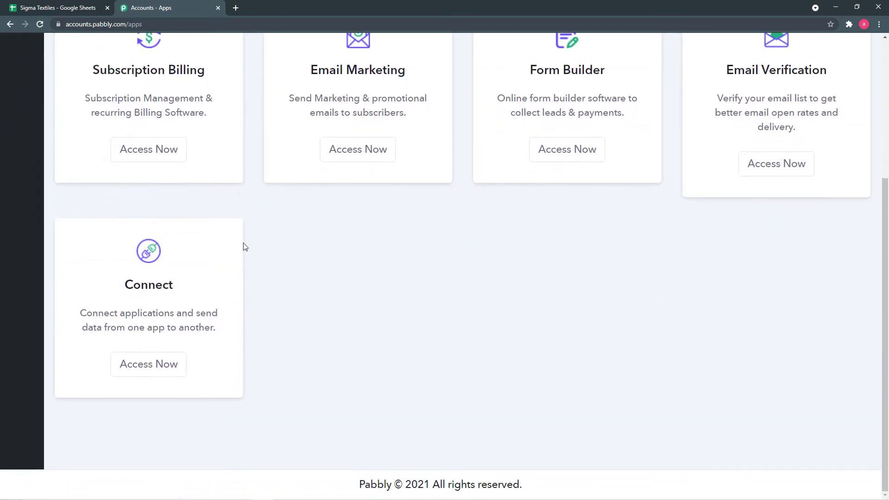
left_click(136, 370)
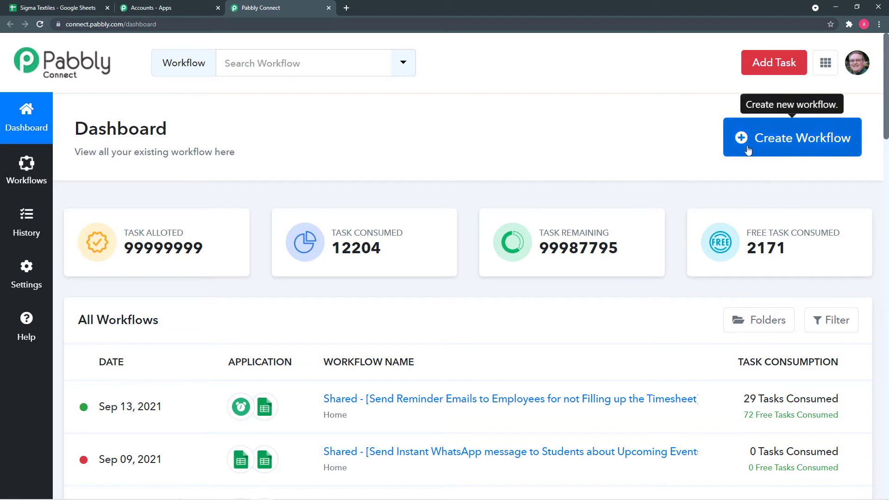
Create a new workflow named "Google Sheets to Gmail Emails"
left_click(800, 148)
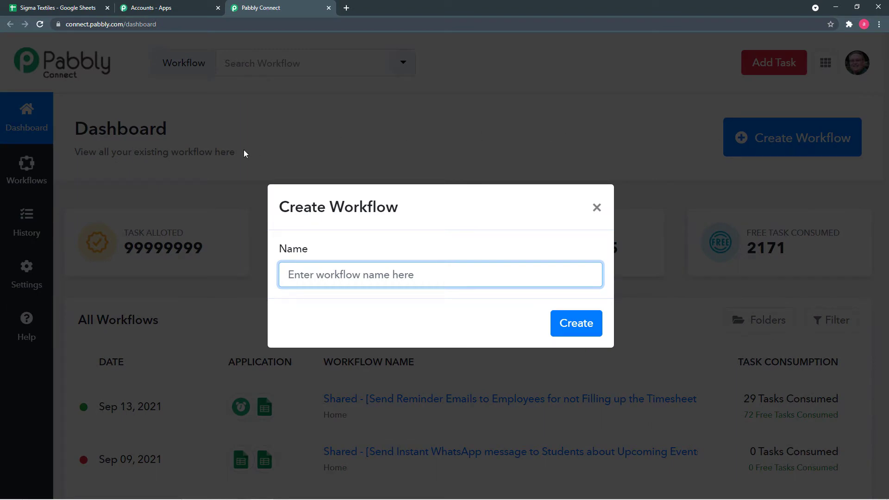
type("G")
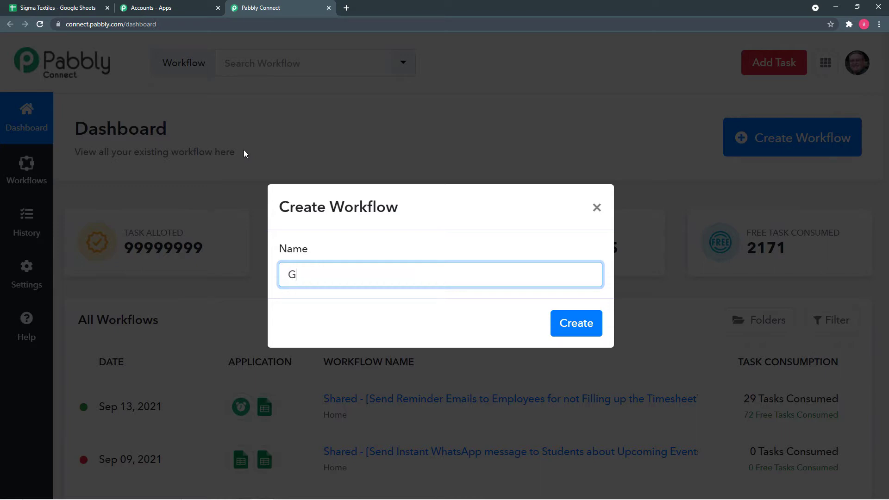
type("oogle Sheets TO")
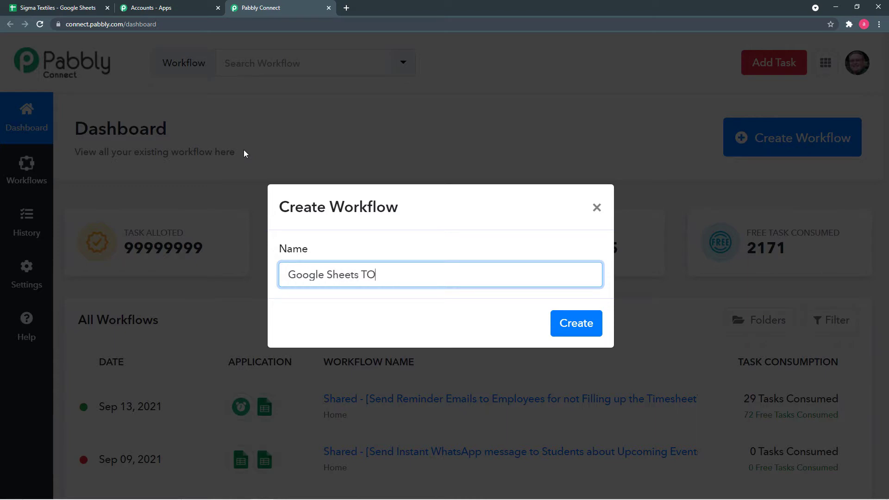
key("BackSpace")
key("BackSpace")
type("to Gmail Emails")
left_click(585, 335)
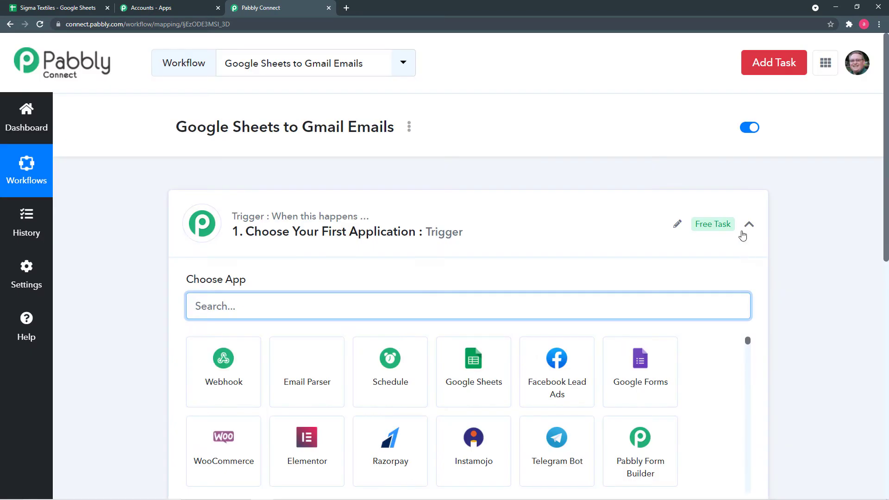
Search the trigger applications for "sche" and choose Schedule as the workflow's trigger
left_click(749, 227)
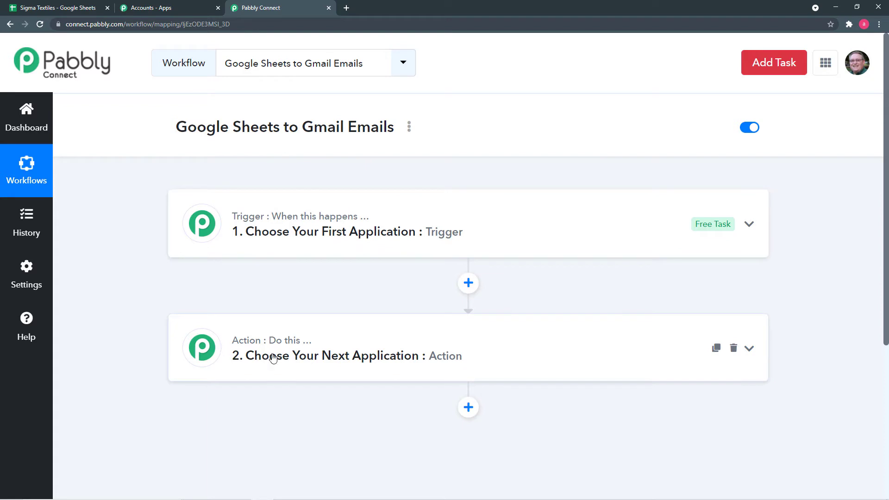
mouse_move(273, 343)
left_click(334, 239)
scroll(335, 239, "down", 1)
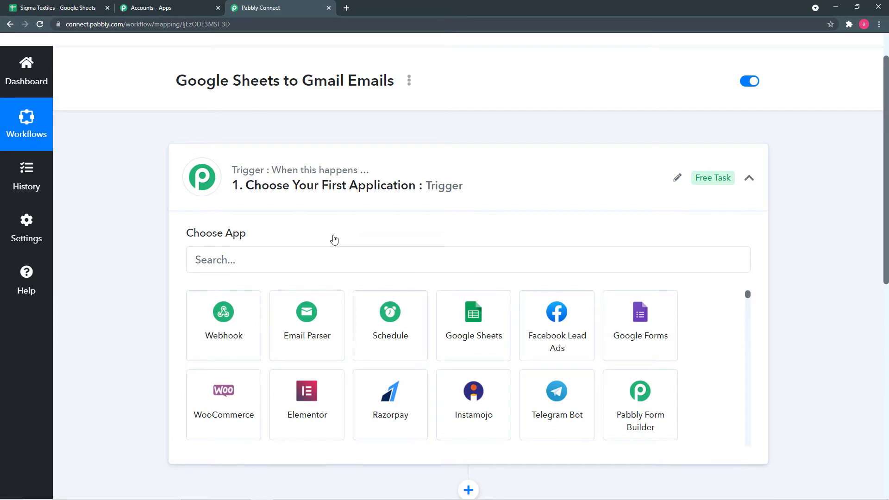
scroll(334, 239, "down", 1)
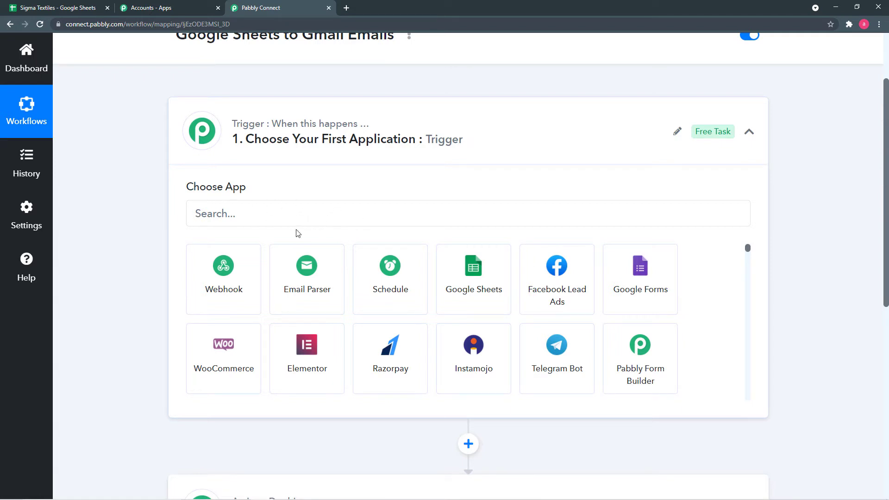
left_click(318, 221)
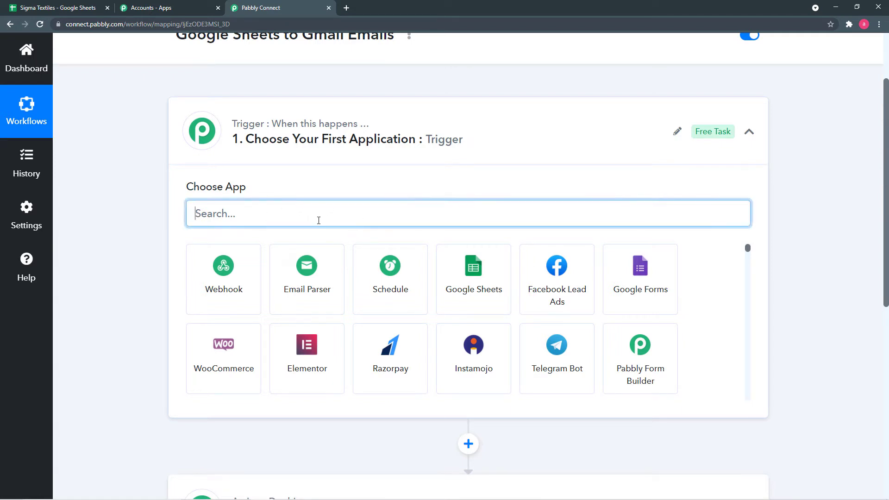
type("sche")
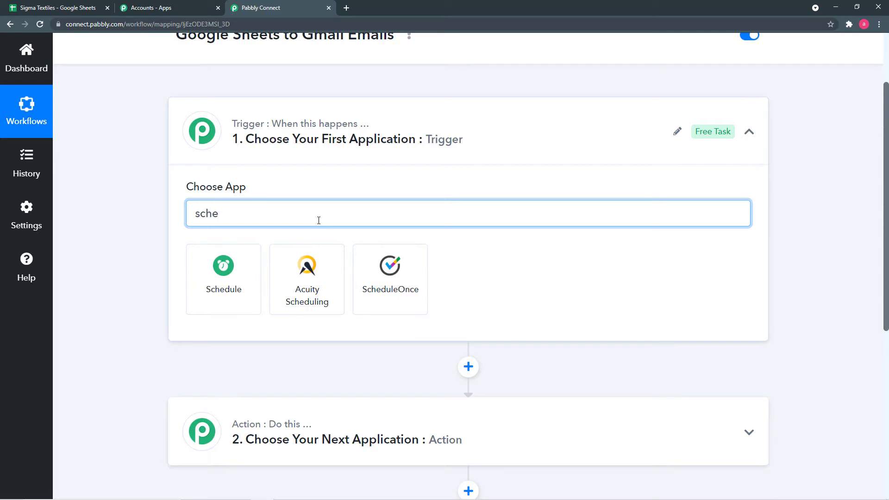
left_click(221, 304)
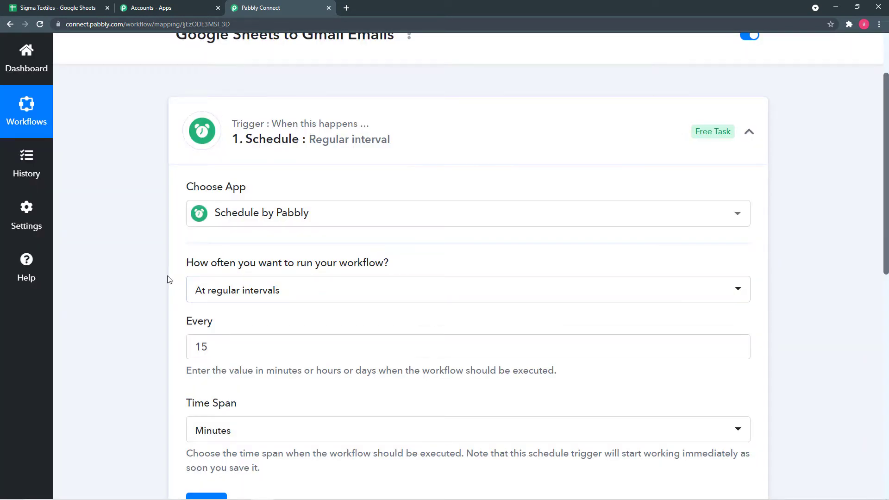
Set the schedule trigger to run every day at 01:30
scroll(169, 278, "down", 2)
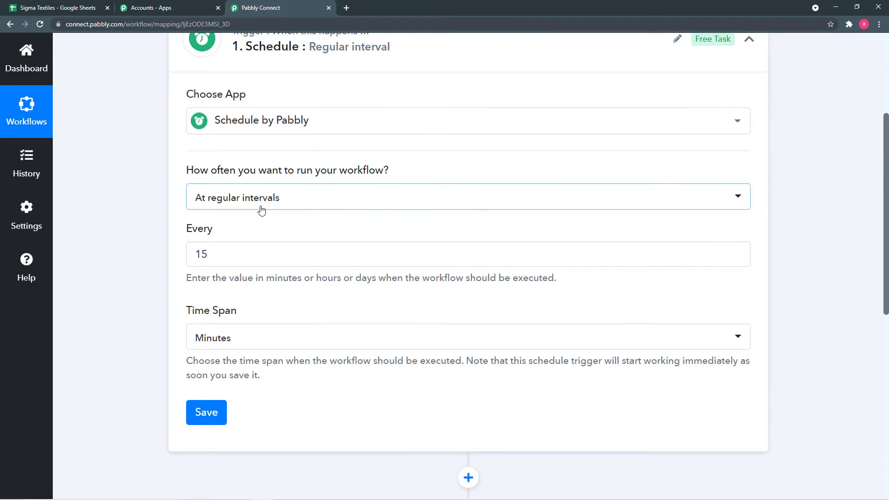
left_click(314, 209)
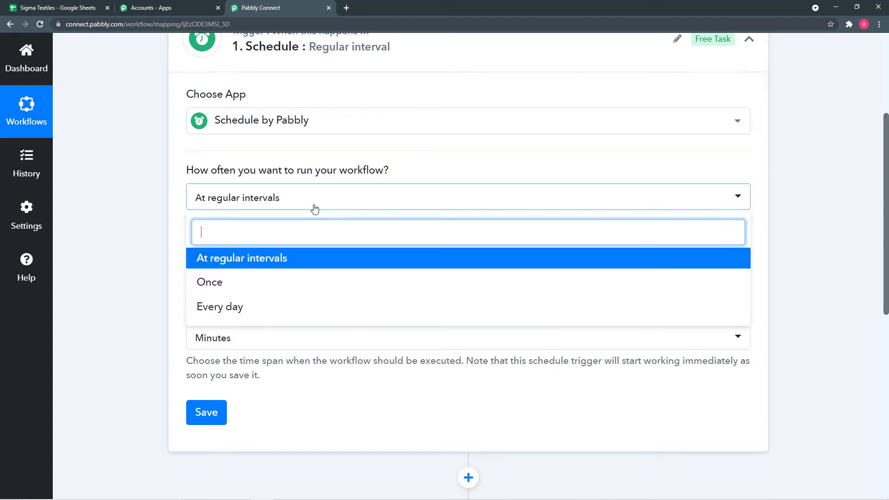
left_click(252, 308)
left_click(144, 251)
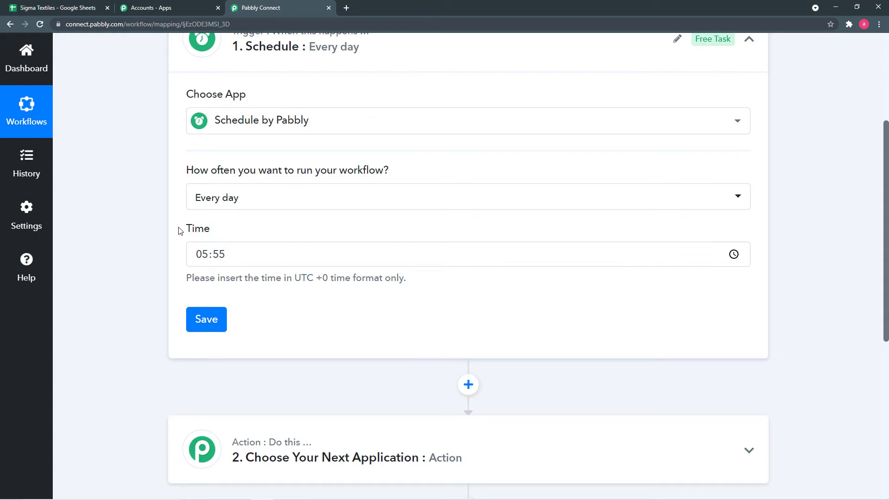
left_click(240, 265)
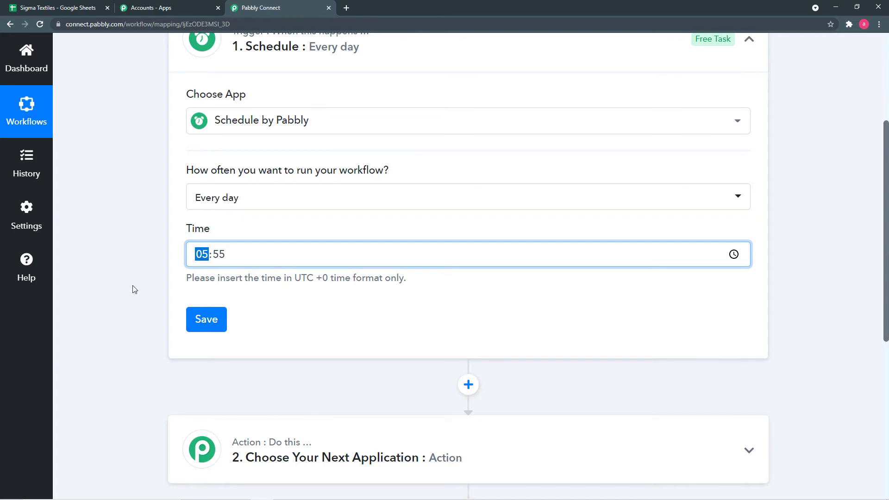
scroll(131, 320, "down", 2)
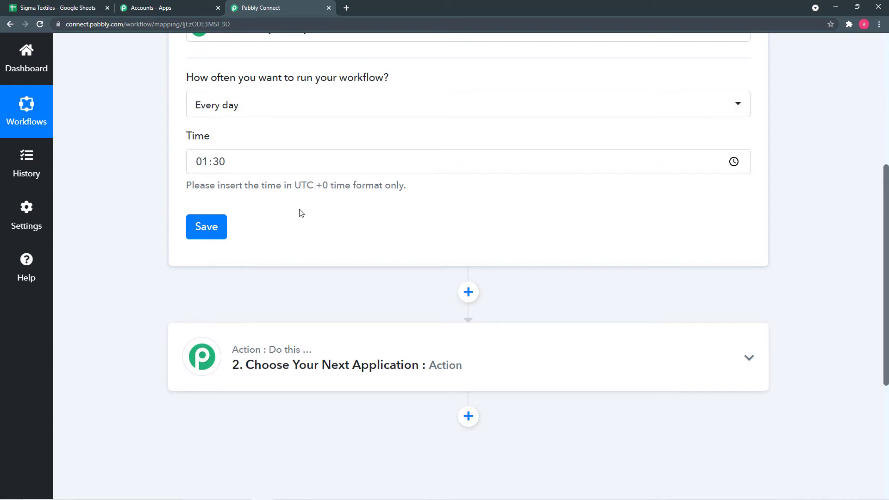
scroll(301, 212, "up", 2)
scroll(300, 213, "down", 3)
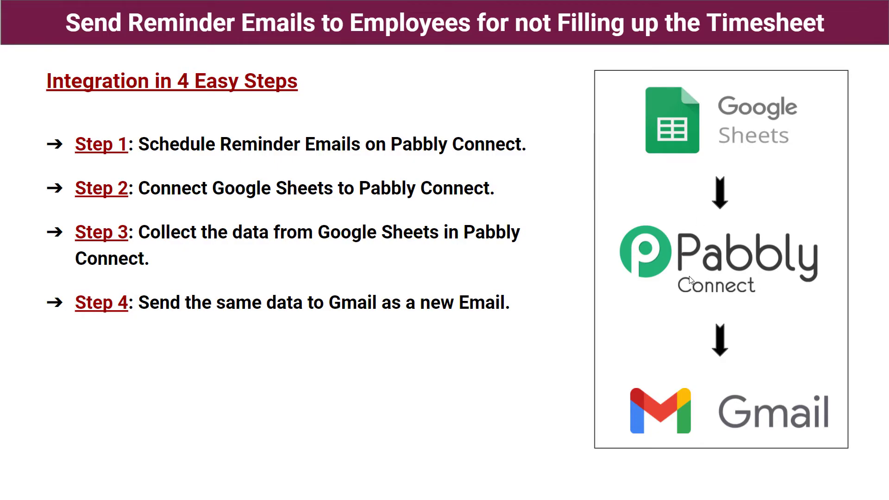
Return to the workflow and set its action step to Google Sheets with the Get Row(s) event
key("alt+Tab")
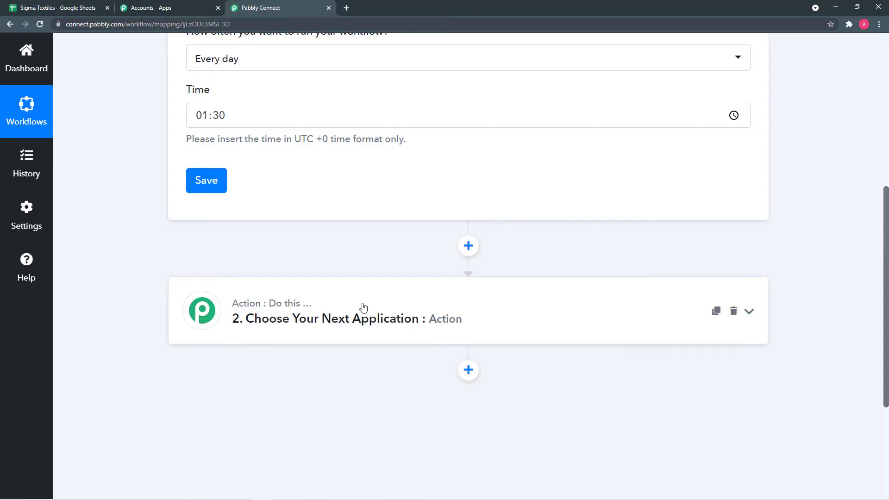
left_click(318, 307)
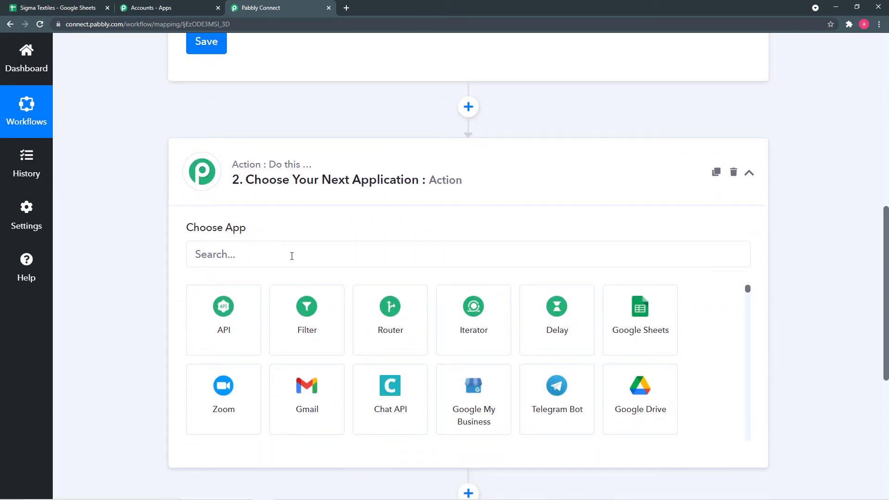
left_click(292, 256)
type("g")
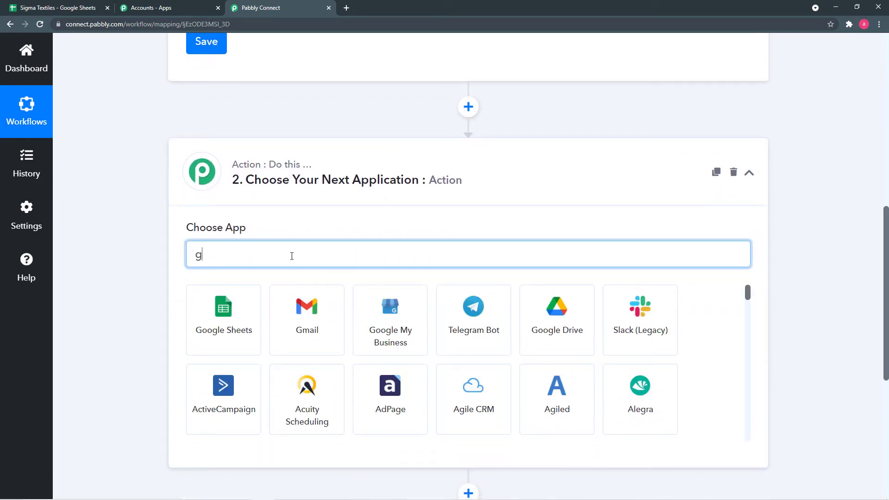
left_click(228, 332)
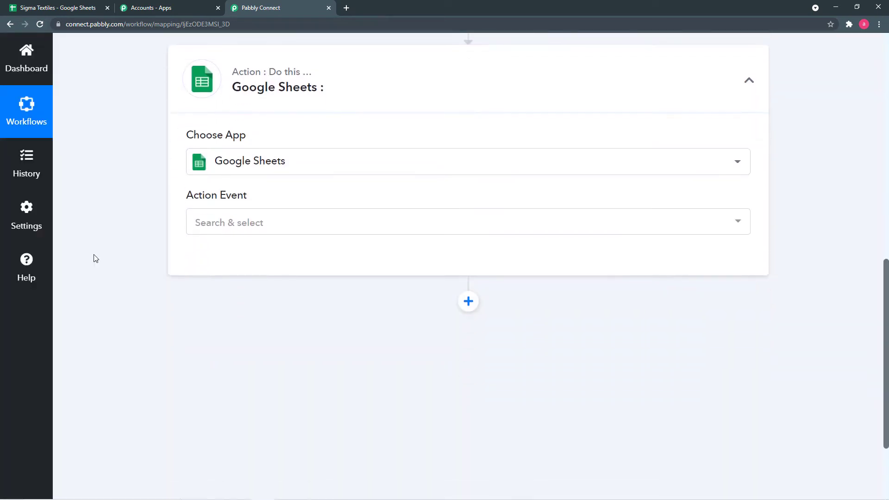
left_click(246, 233)
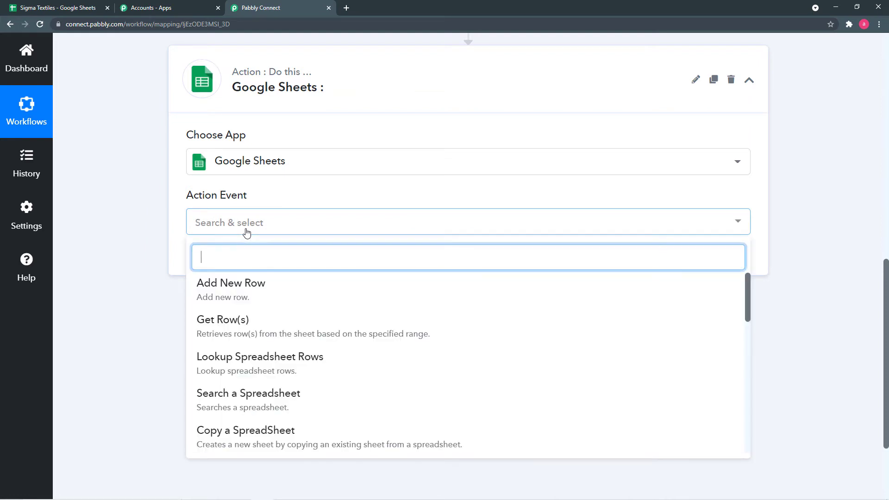
left_click(225, 326)
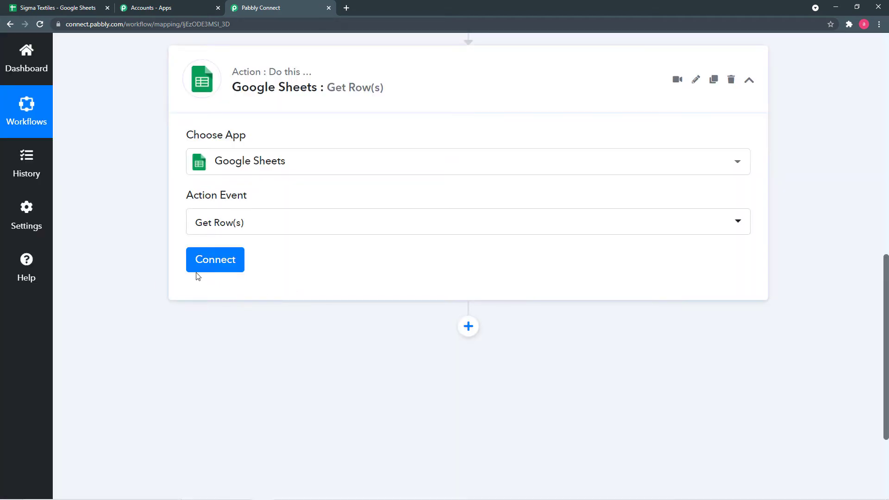
Add a new Google Sheets connection for the action, choosing the second listed Google account and granting the requested access
left_click(219, 267)
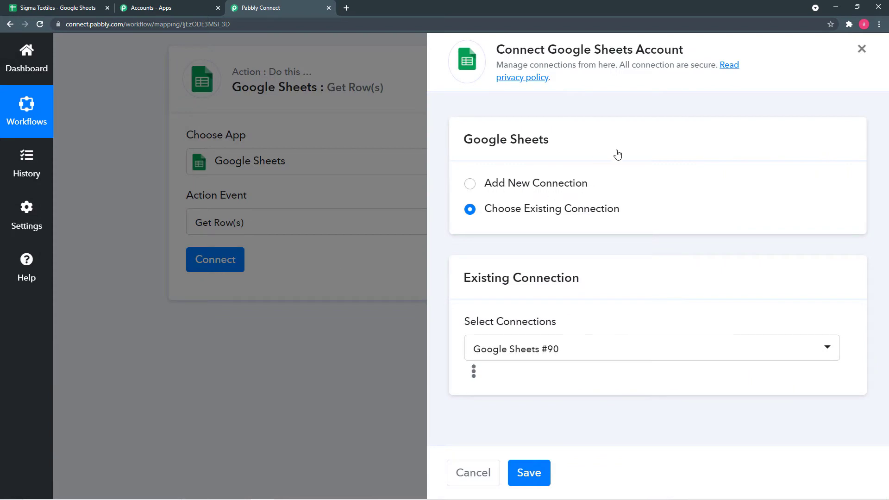
left_click(469, 185)
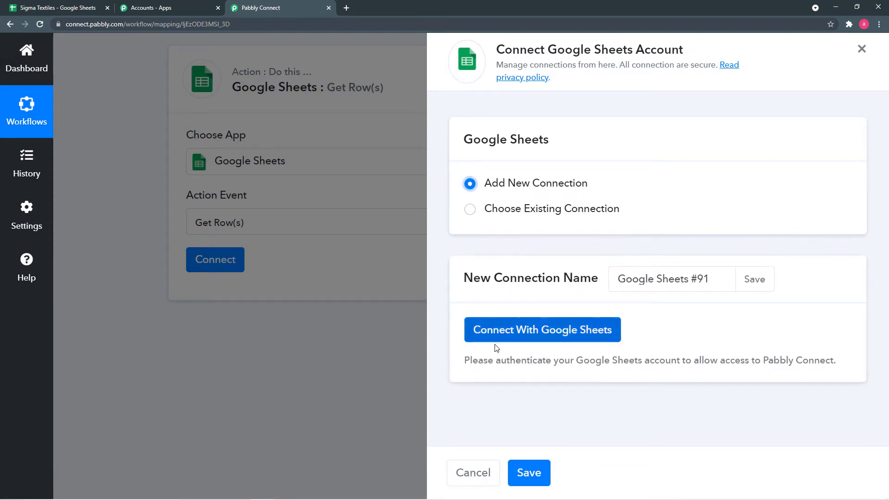
left_click(536, 334)
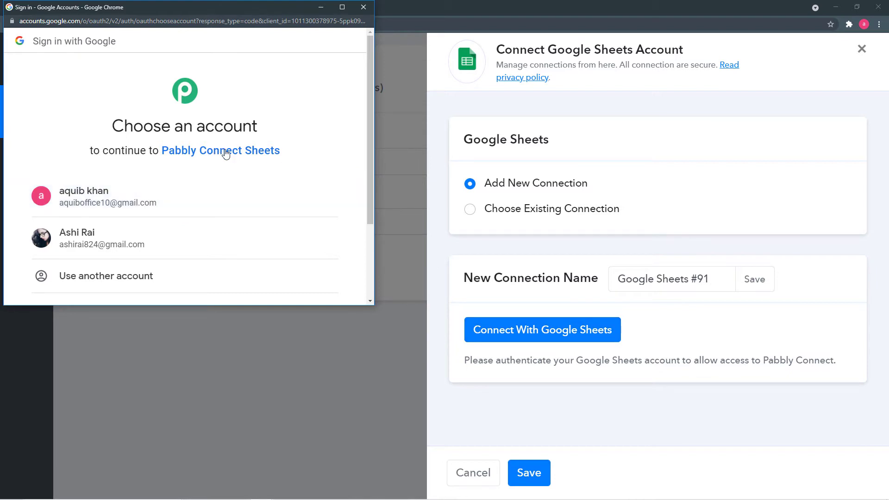
scroll(223, 155, "down", 1)
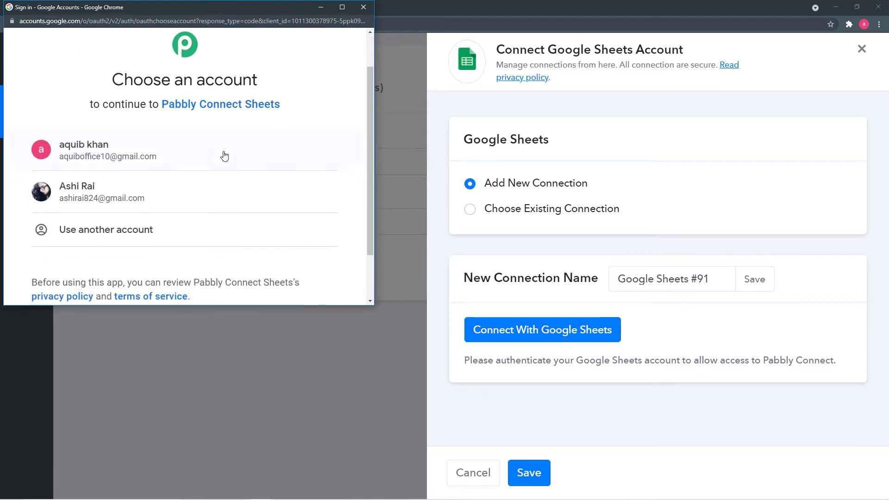
left_click(130, 197)
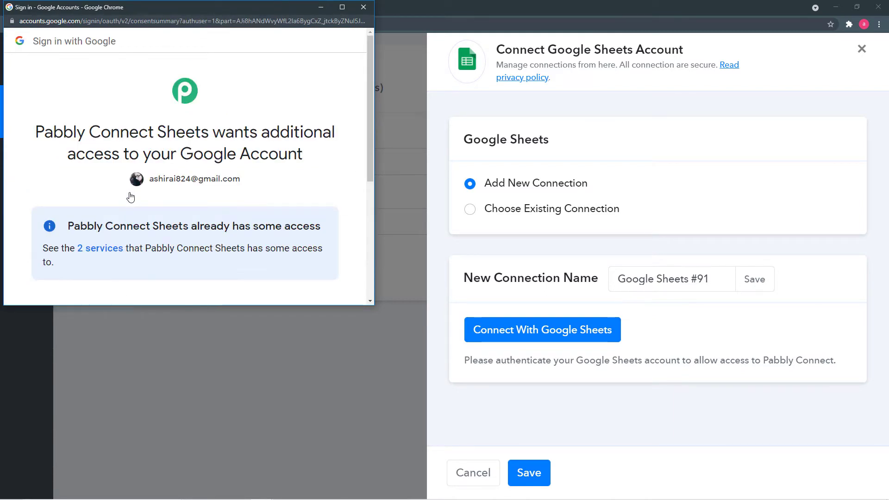
scroll(169, 190, "down", 3)
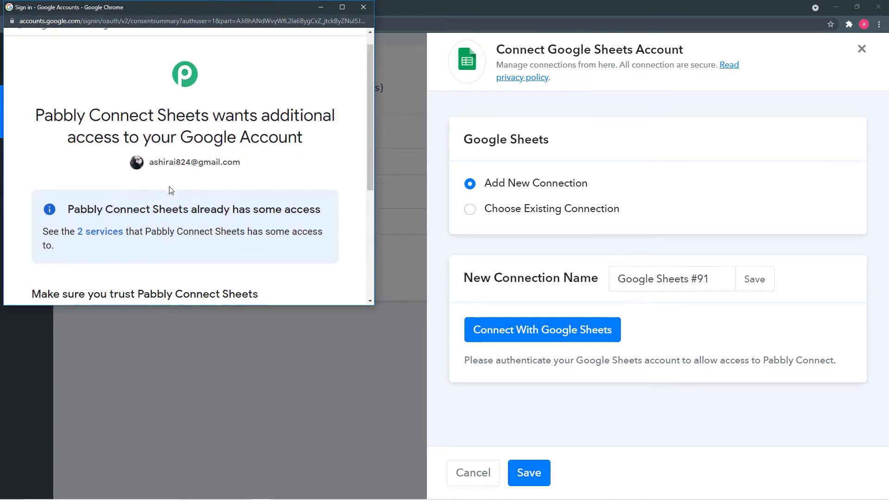
scroll(185, 199, "down", 2)
left_click(230, 222)
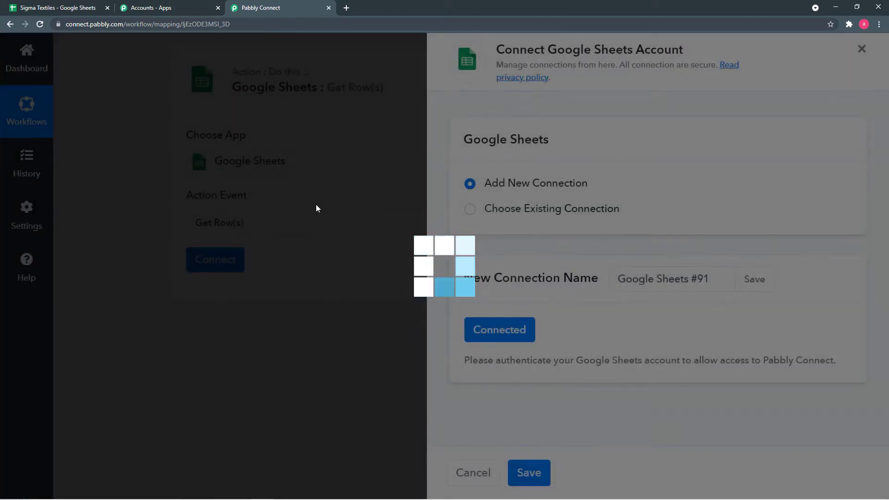
scroll(318, 210, "down", 1)
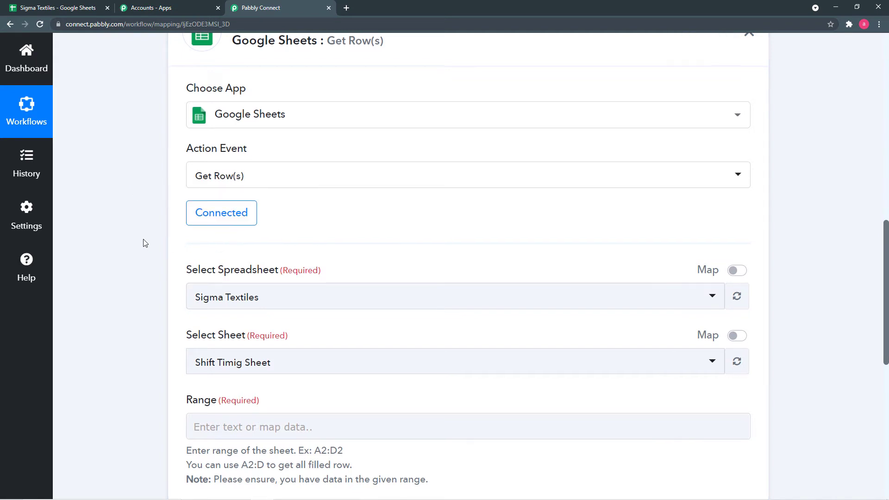
scroll(143, 242, "down", 1)
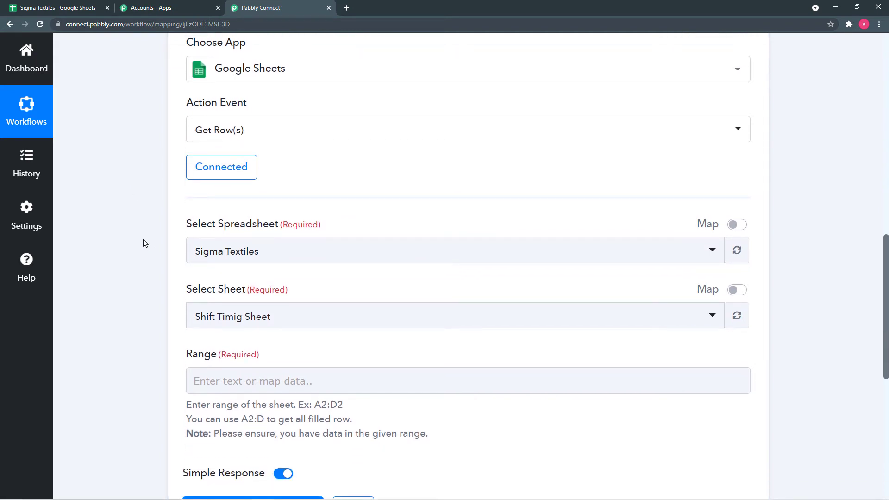
Compare the spreadsheets offered in the action step with the Sigma Textiles file and the account's Google Sheets file list
scroll(143, 243, "down", 1)
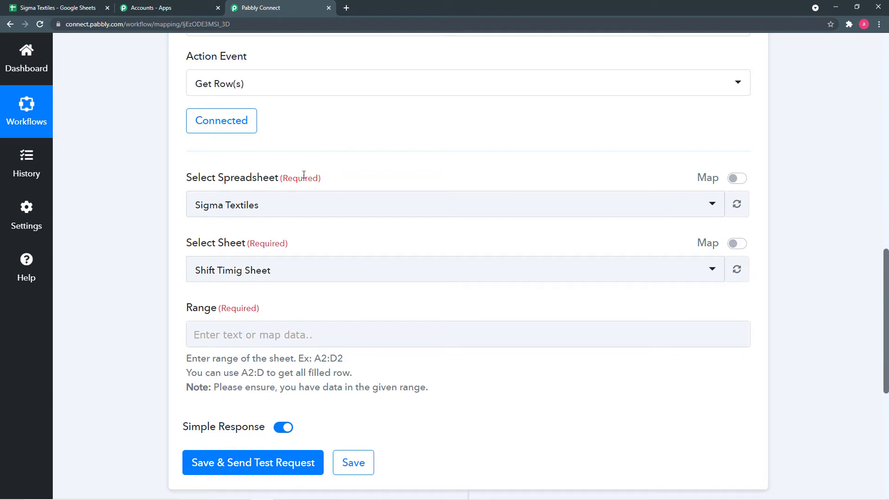
left_click(49, 7)
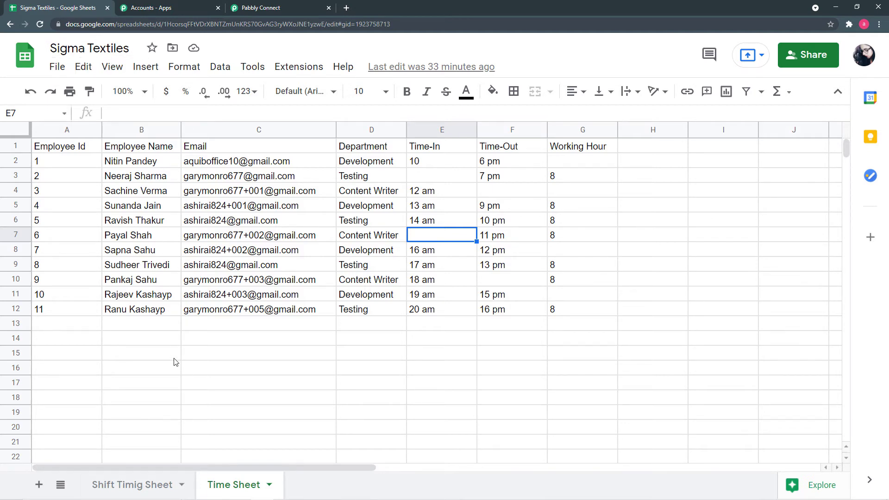
left_click(275, 7)
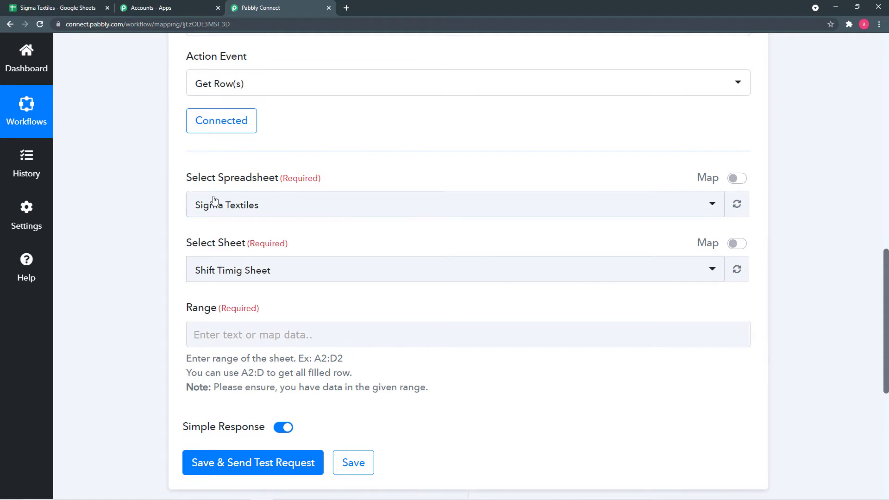
left_click(362, 211)
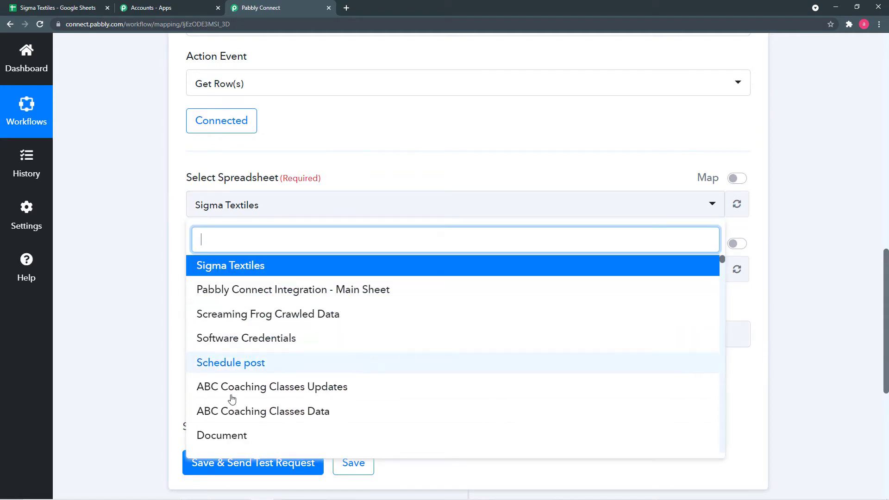
left_click(152, 283)
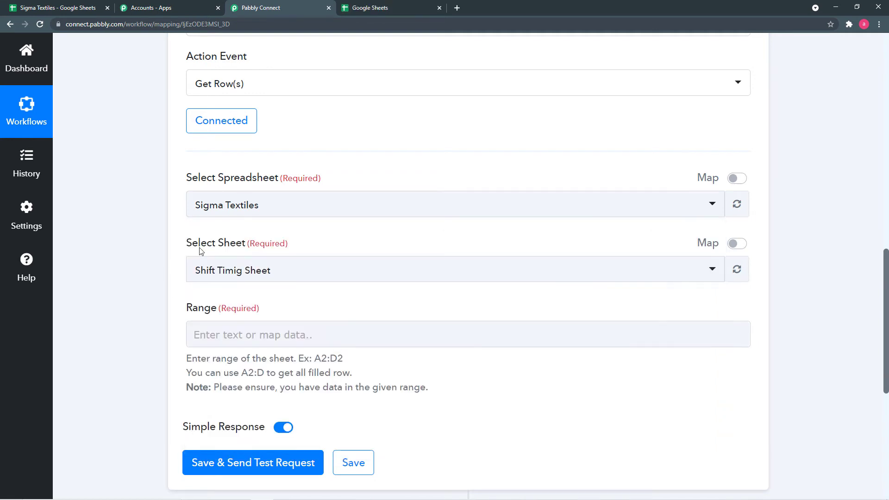
left_click(375, 11)
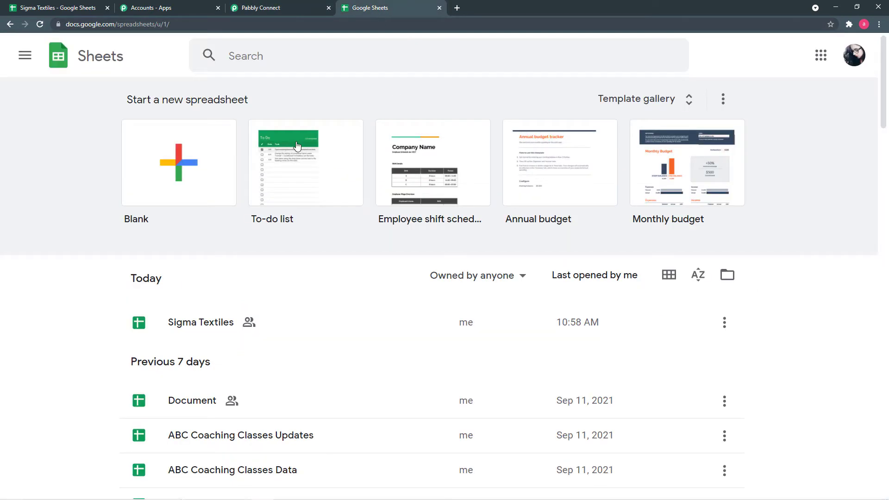
scroll(101, 221, "down", 7)
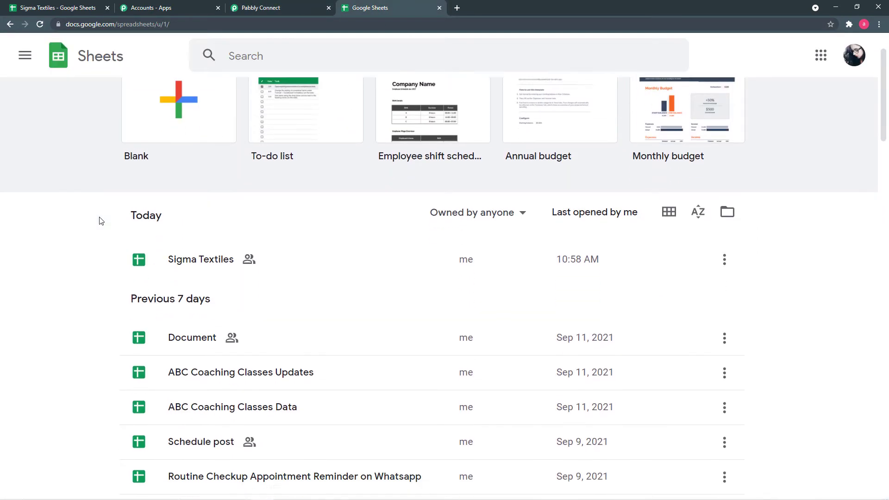
scroll(101, 221, "down", 8)
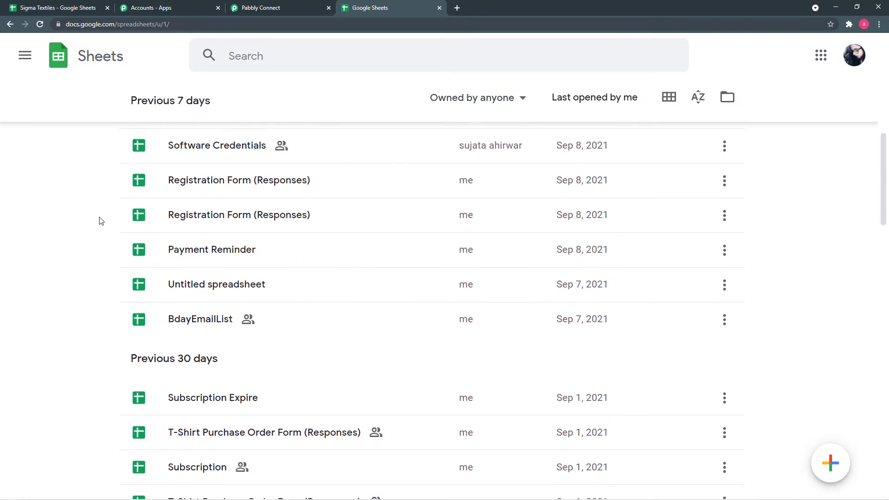
scroll(173, 249, "down", 9)
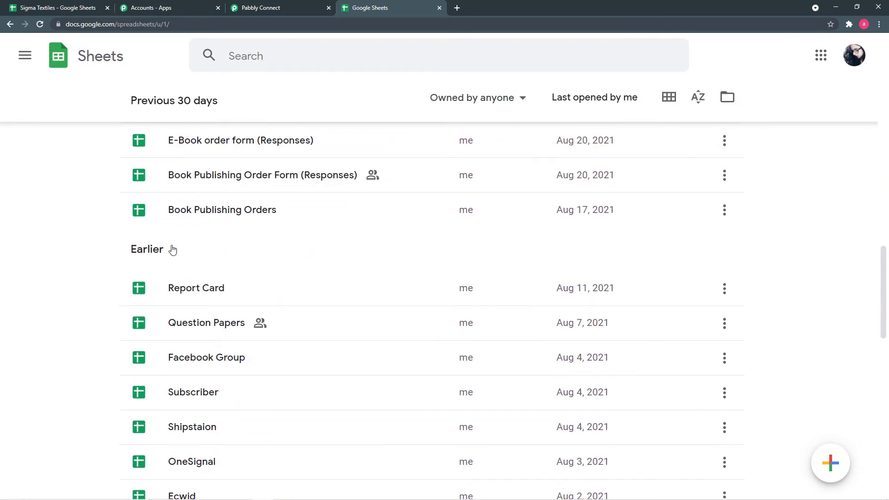
scroll(172, 250, "up", 4)
scroll(173, 250, "up", 8)
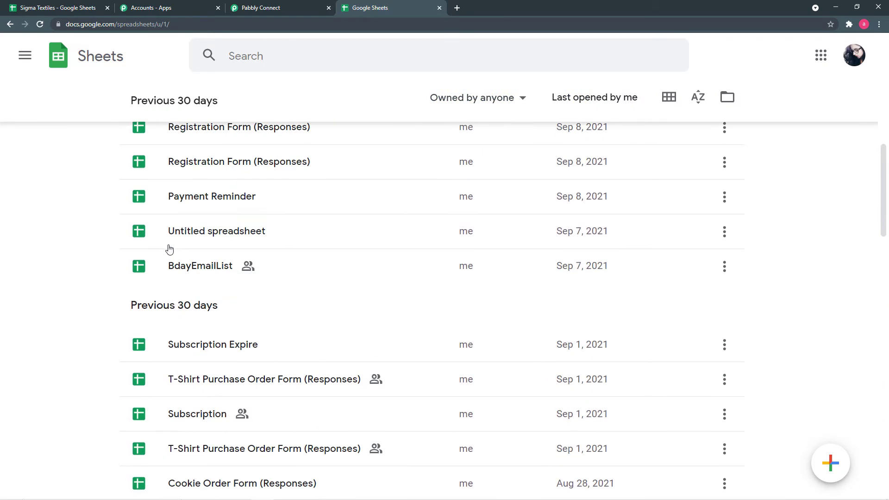
left_click(290, 5)
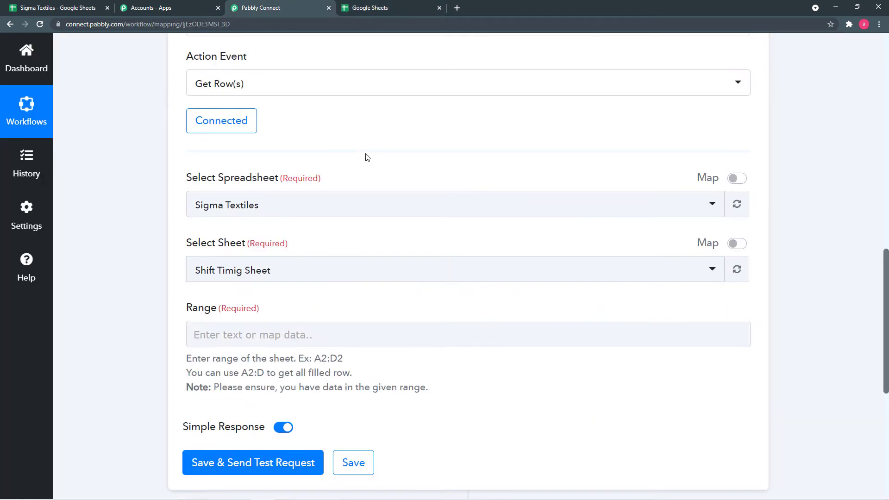
Choose Sigma Textiles as the spreadsheet for the Get Row(s) action
left_click(417, 214)
scroll(367, 296, "down", 1)
scroll(367, 296, "up", 1)
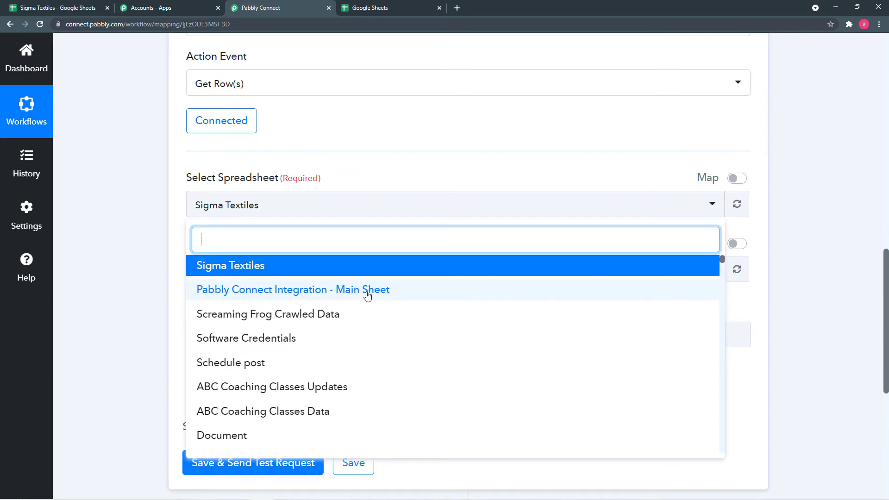
left_click(237, 271)
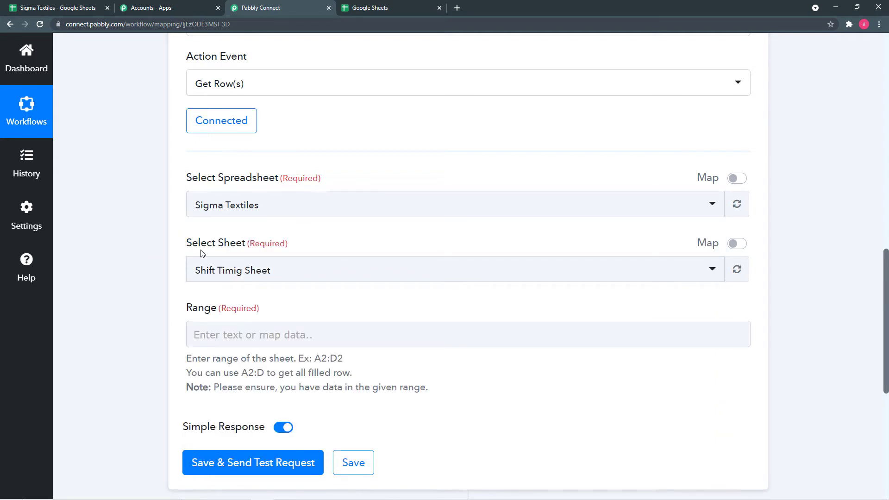
Check the worksheet names in the Sigma Textiles file and set the action's sheet to Time Sheet
left_click(57, 9)
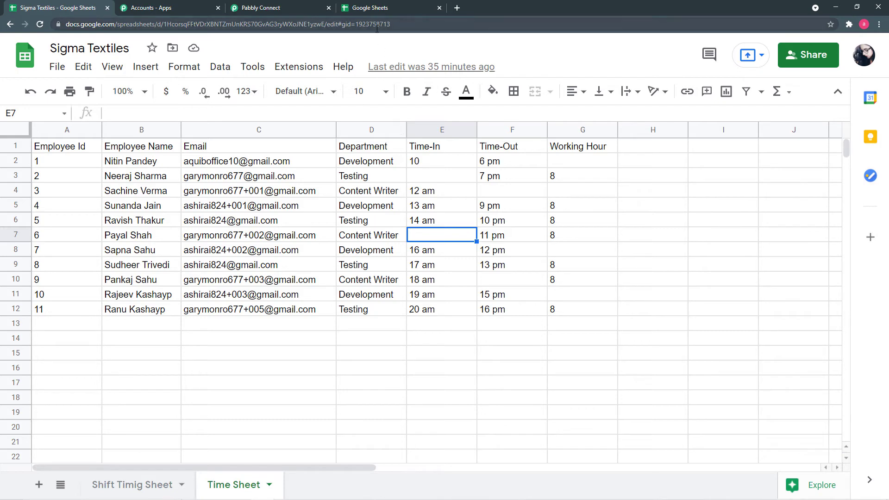
left_click(282, 14)
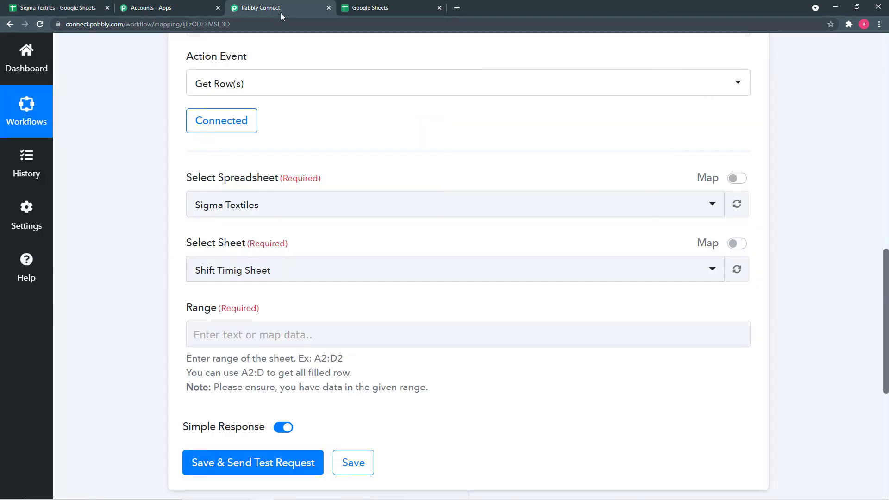
left_click(327, 274)
left_click(252, 358)
scroll(138, 286, "down", 1)
left_click(262, 289)
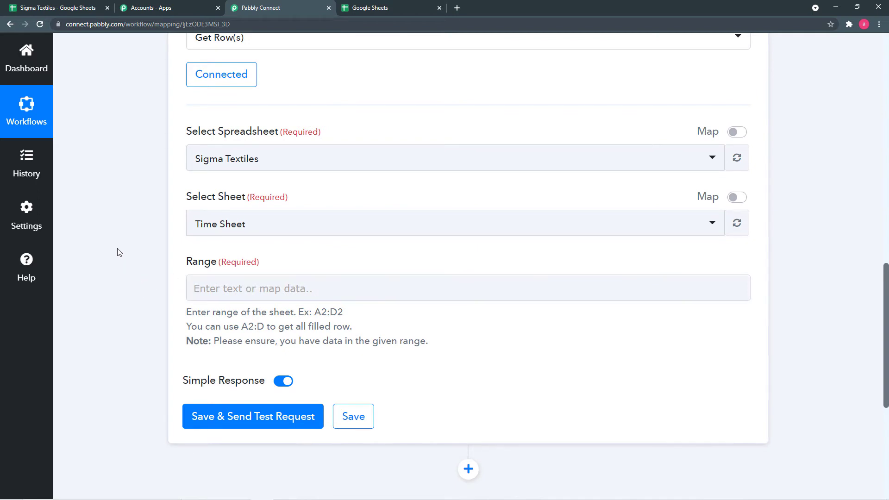
In the Sigma Textiles spreadsheet, select all employee data cells A2:G12 on the Time Sheet, excluding the header row
left_click(62, 10)
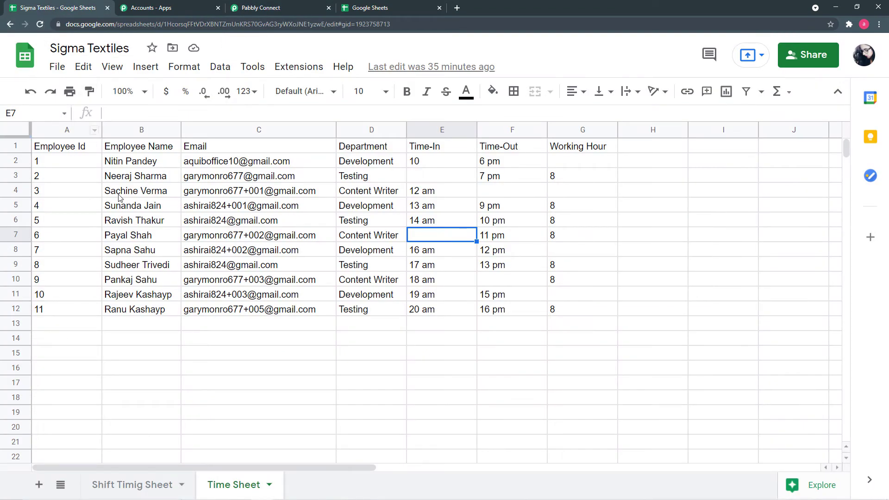
left_click(63, 168)
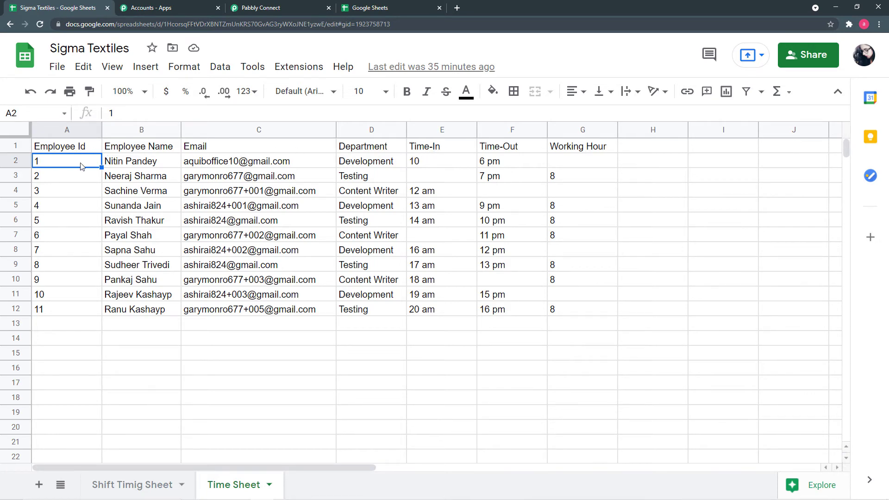
key("shift+Right")
key("shift+Right")
key("shift+Right")
key("shift+Right")
key("shift+Right")
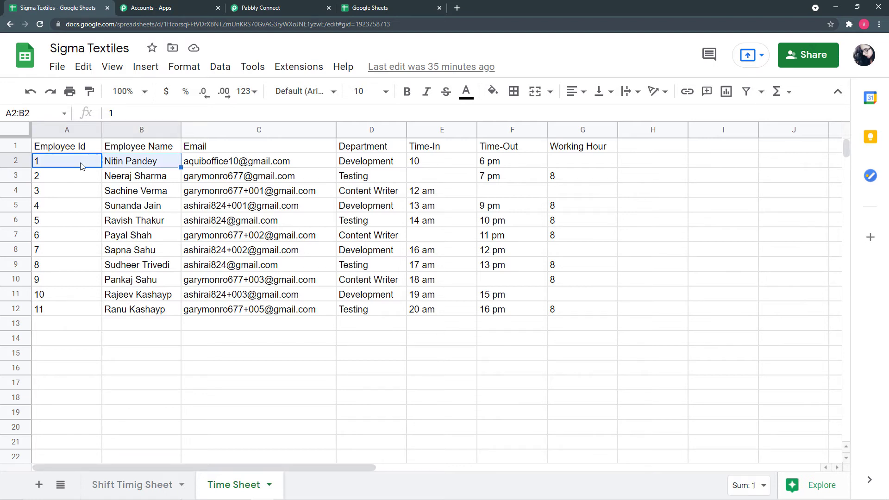
key("shift+Right")
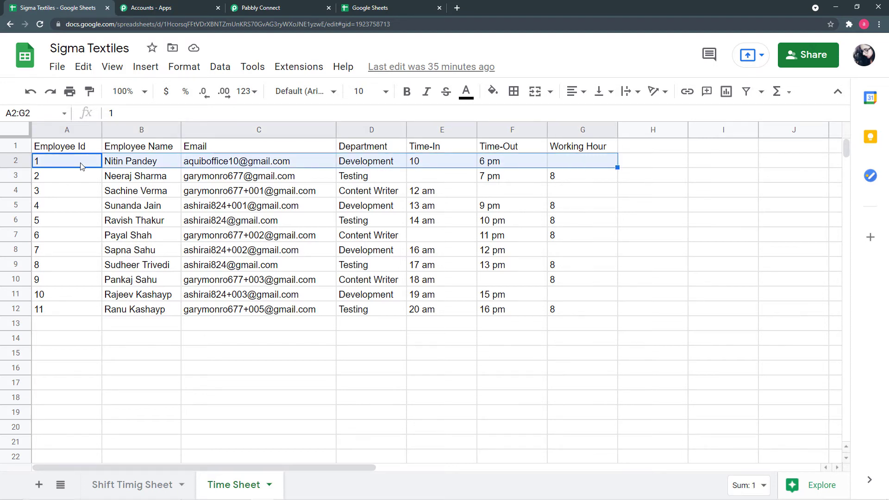
key("shift+Down")
key("shift+Down")
key("shift+Down")
key("shift+Down")
key("shift+Down")
key("shift+Down")
key("shift+Down")
key("shift+Down")
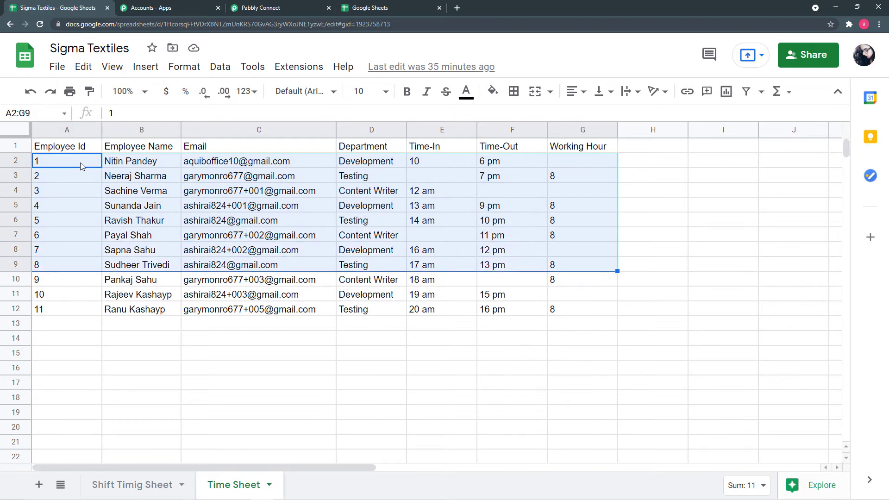
key("shift+Up")
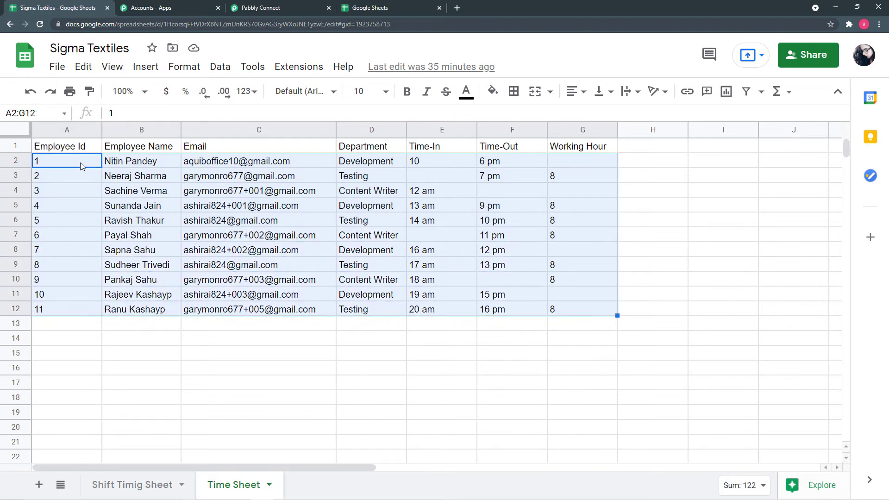
Copy the selection's reference A2:G12 and paste it as the range of the Get Row(s) action
left_click(38, 113)
right_click(8, 113)
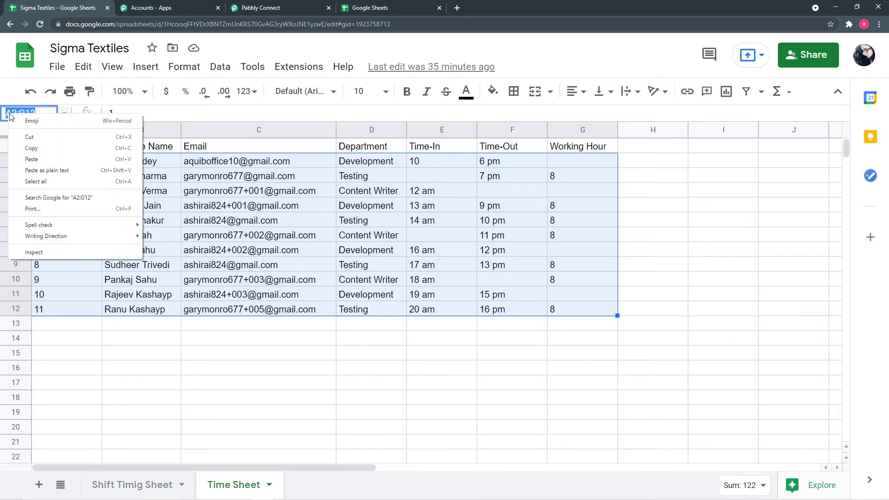
left_click(33, 148)
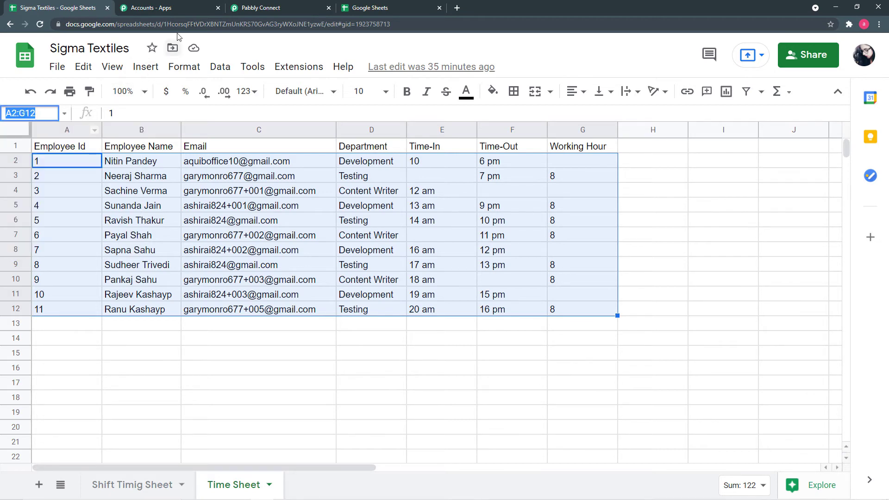
left_click(253, 5)
left_click(232, 299)
right_click(235, 293)
left_click(259, 364)
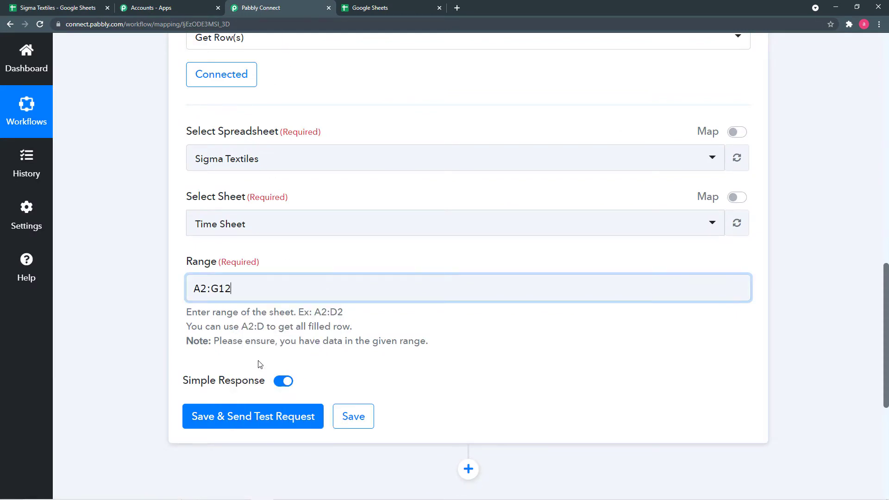
left_click(118, 301)
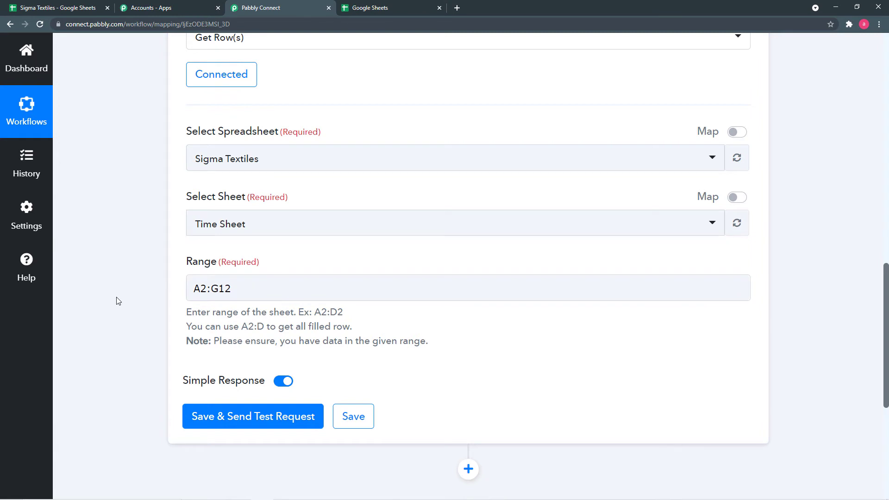
Compare the action's range with the filled rows and the first empty row below them on the Time Sheet
left_click(224, 294)
left_click(256, 273)
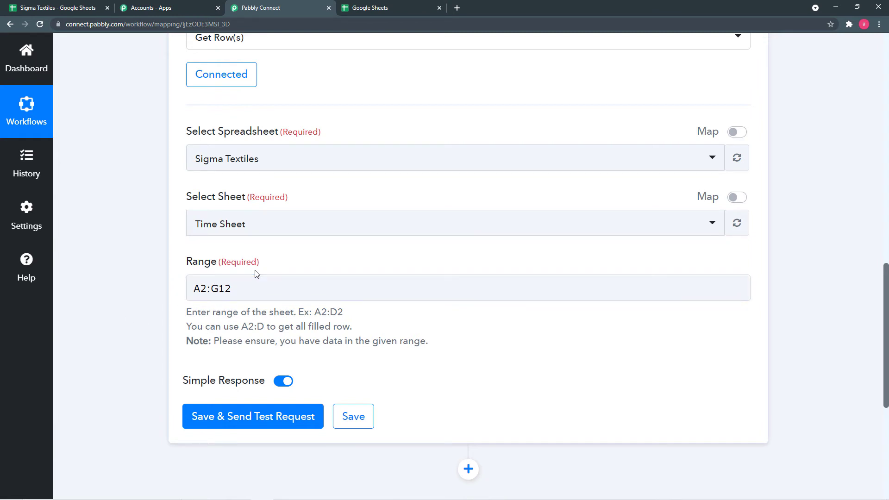
left_click(61, 7)
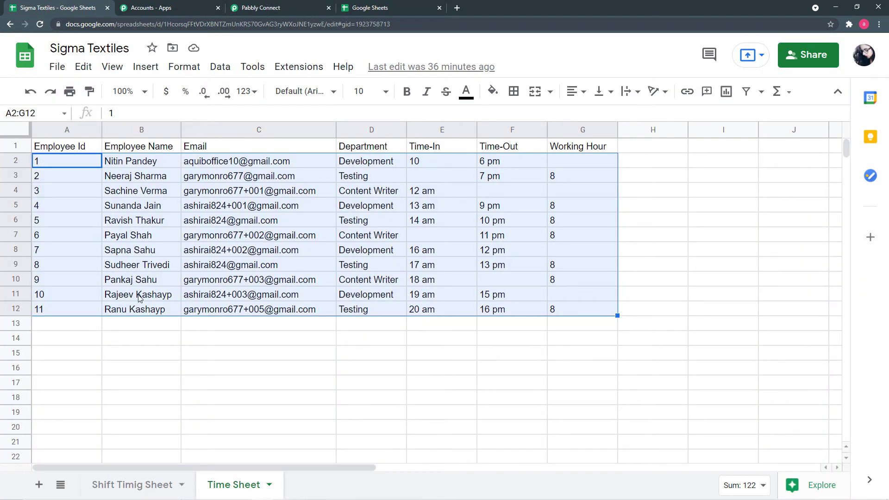
left_click(137, 333)
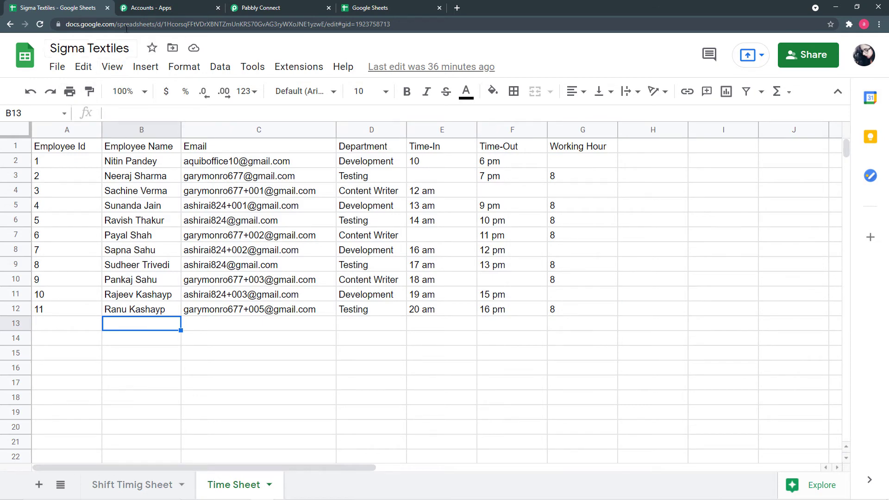
left_click(254, 7)
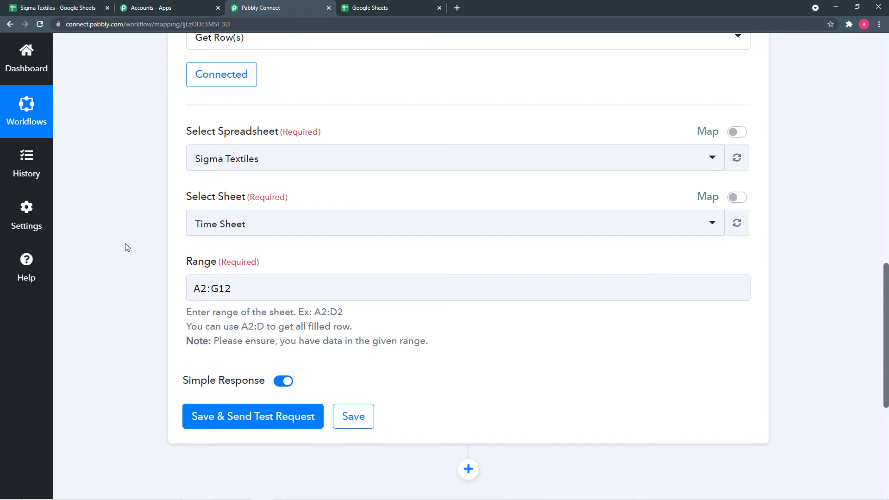
left_click(61, 8)
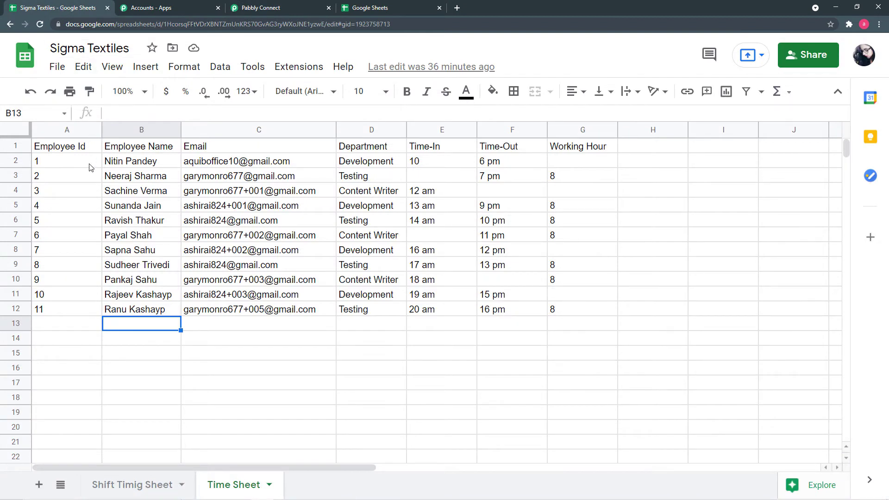
left_click(158, 13)
left_click(257, 7)
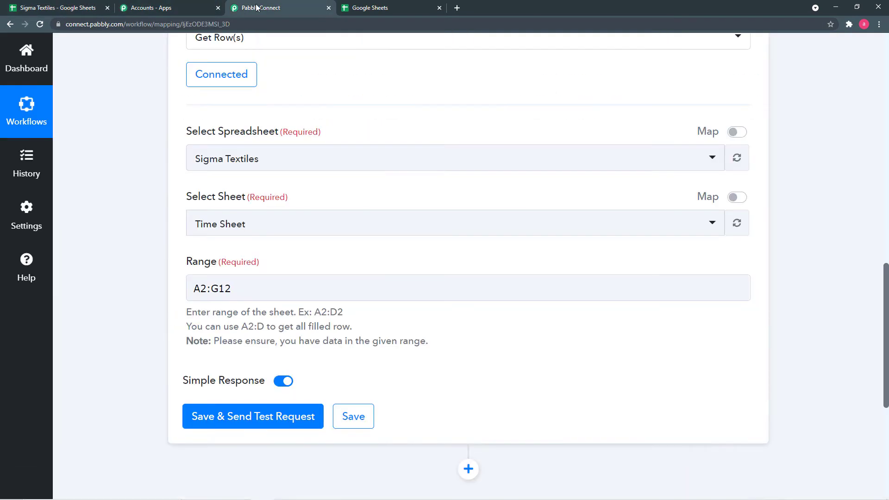
Change the action's range to A2:G so that every filled row is retrieved
left_click(256, 290)
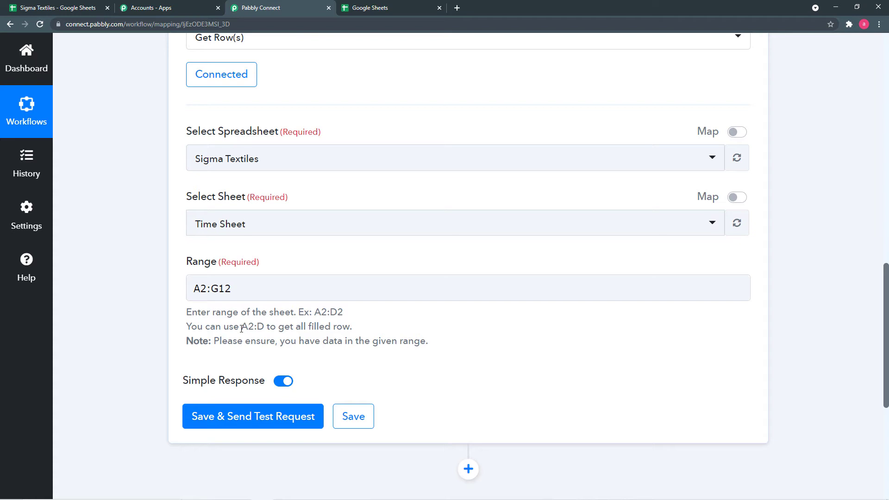
left_click(244, 290)
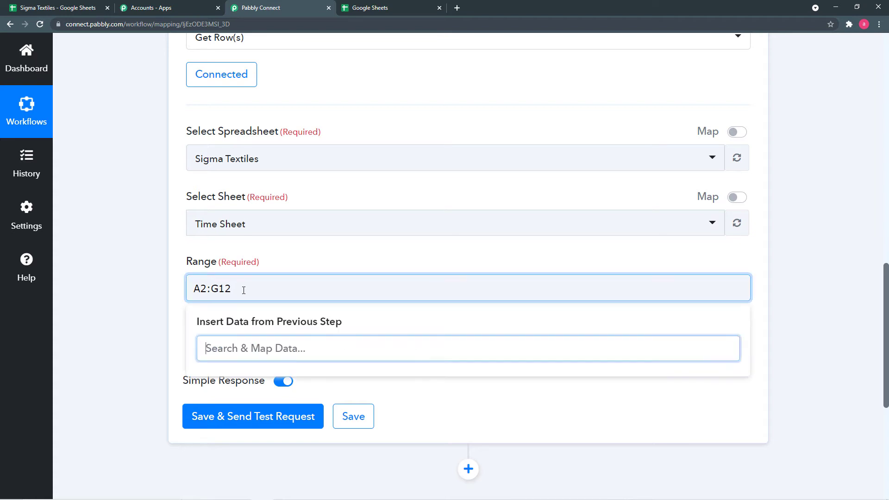
left_click(123, 279)
left_click(203, 288)
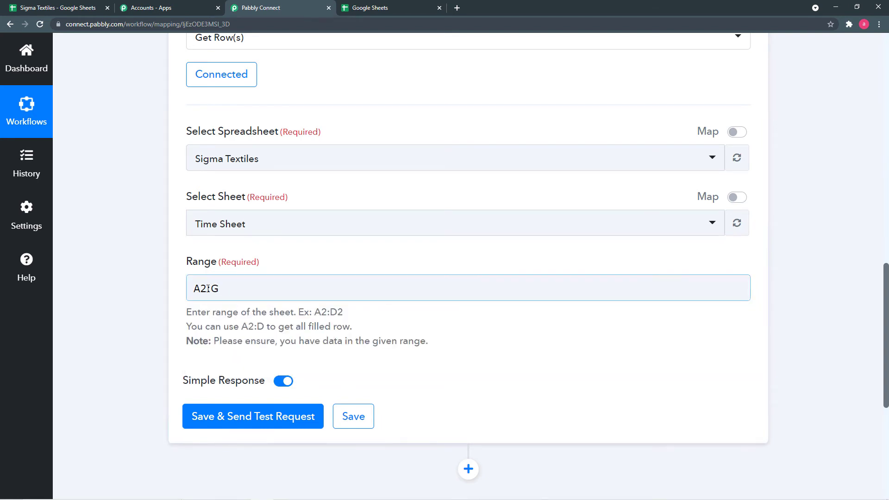
In the Sigma Textiles spreadsheet, select the first employee row A2:G2 on the Time Sheet and shorten its range reference to A2:G
left_click(43, 8)
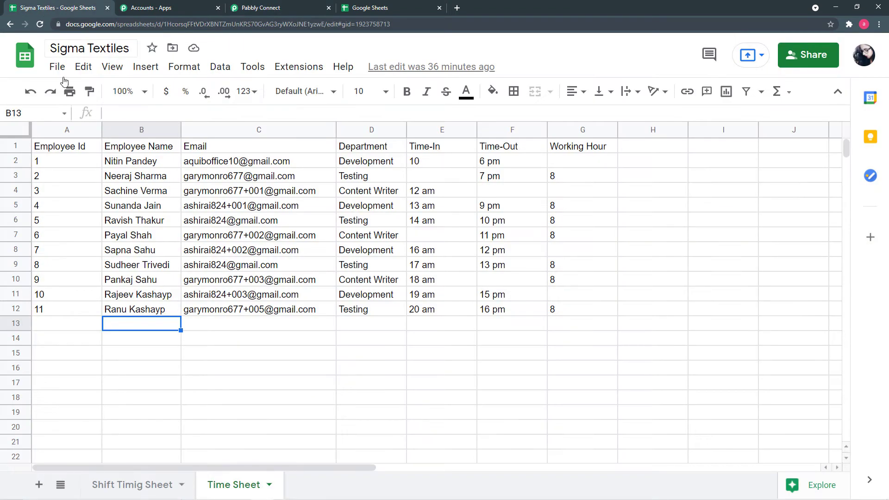
left_click(50, 162)
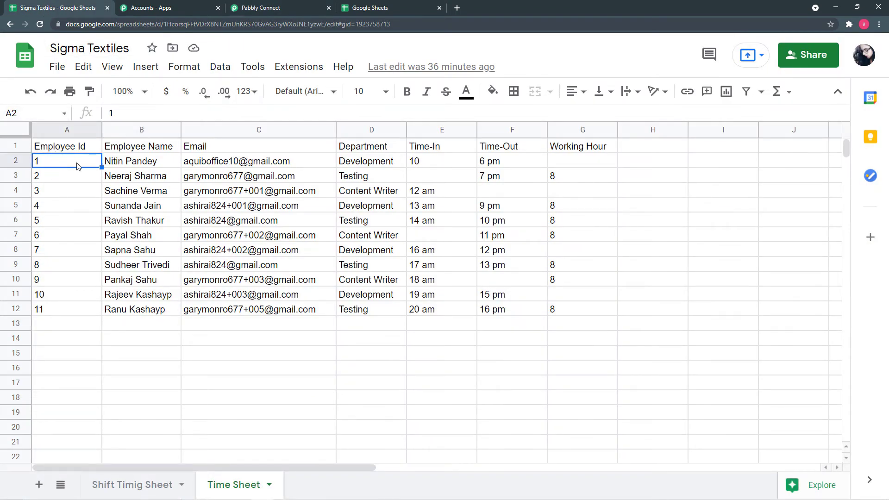
left_click(144, 165)
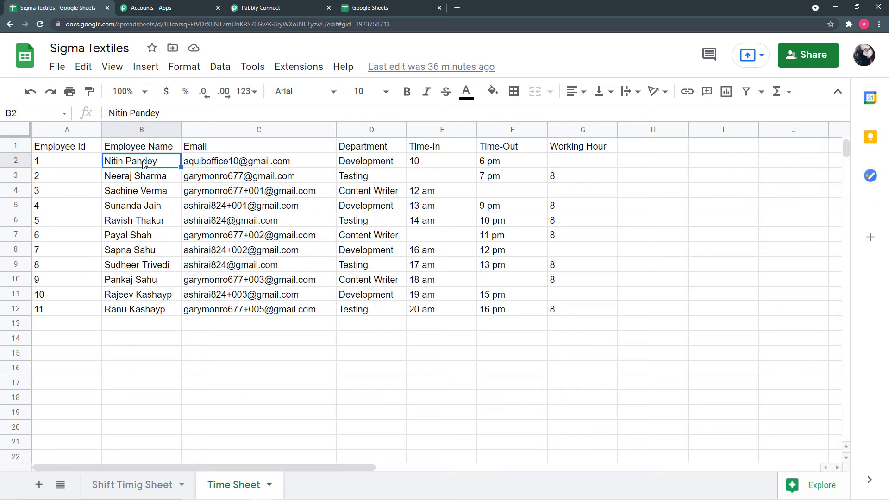
key("Left")
key("shift+Right")
key("shift+Right")
key("shift+Right")
key("shift+Right")
key("shift+Right")
key("shift+Right")
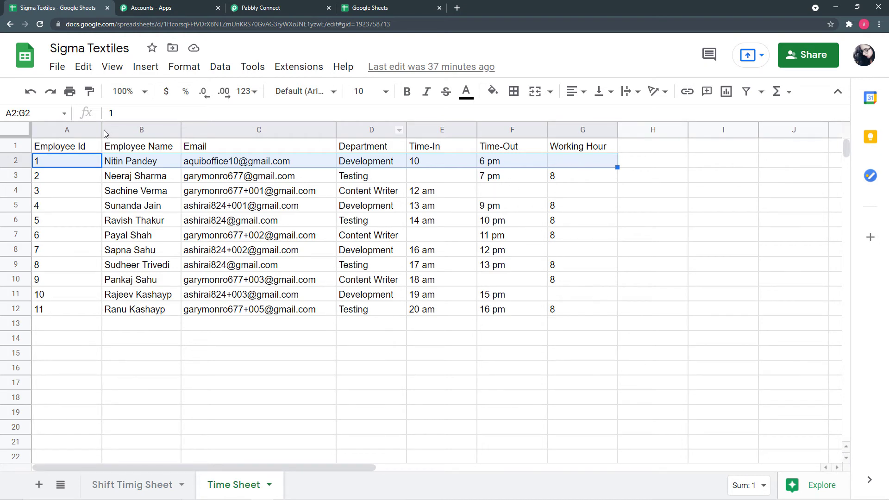
left_click(38, 114)
left_click(39, 114)
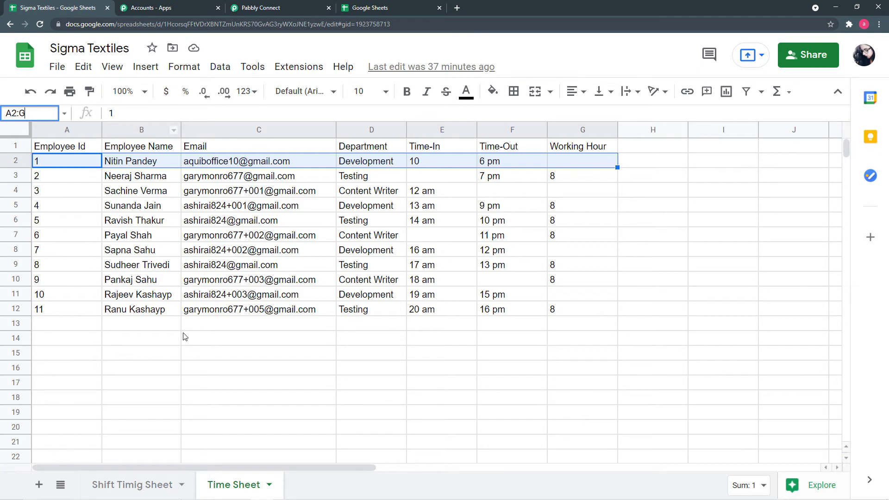
Compare the range of the Get Row(s) action in Pabbly Connect with the employee rows on the Time Sheet
left_click(278, 8)
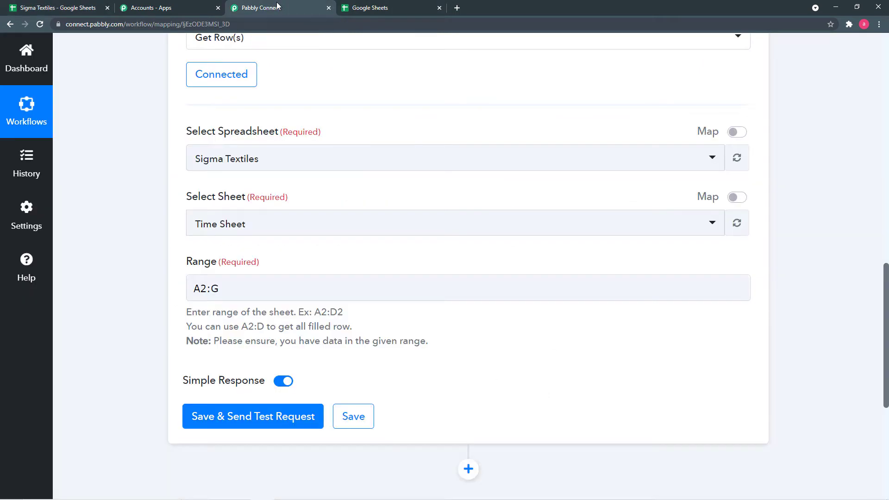
left_click(218, 289)
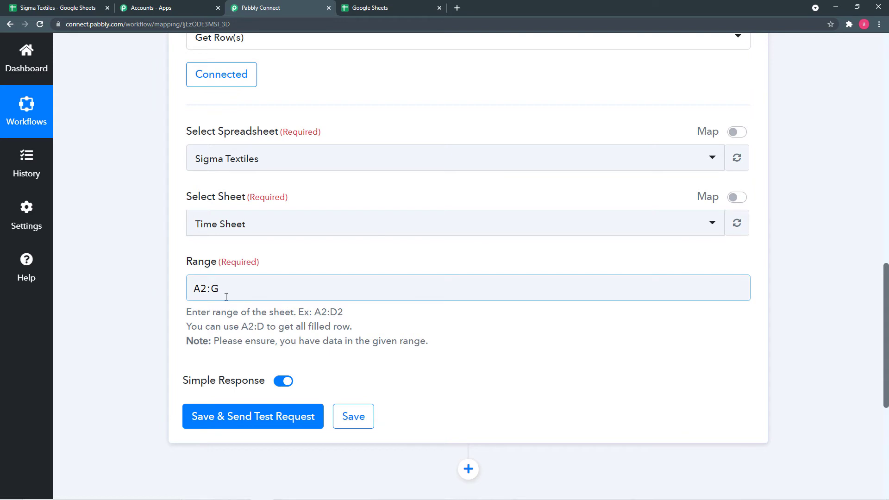
left_click(148, 304)
scroll(149, 307, "down", 1)
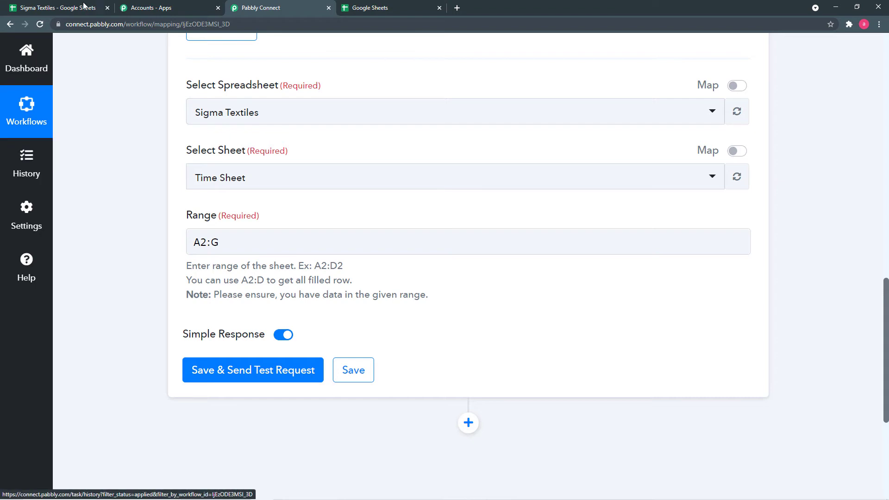
left_click(63, 8)
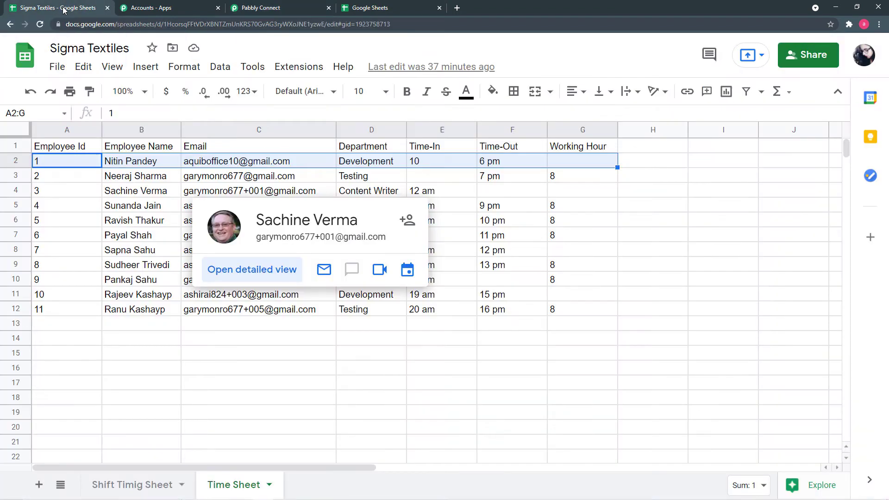
left_click(267, 5)
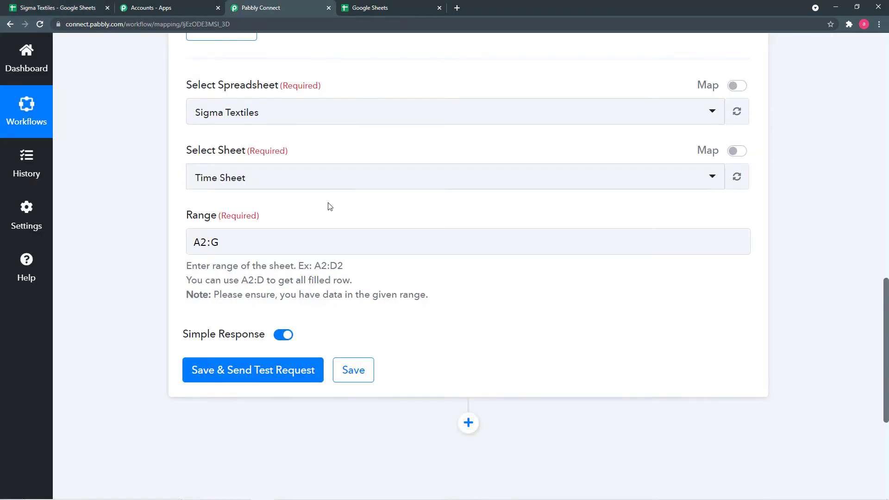
Turn off Simple Response for the Get Row(s) action, then save it and send a test request
scroll(316, 319, "down", 1)
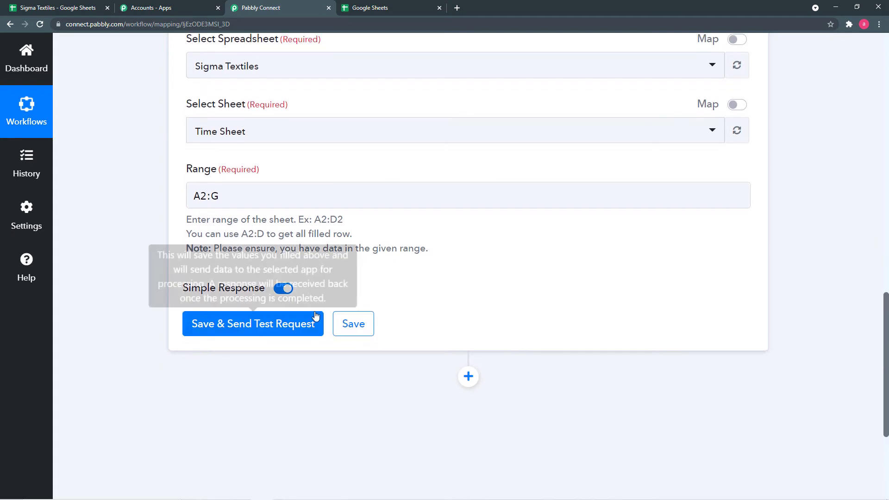
left_click(283, 289)
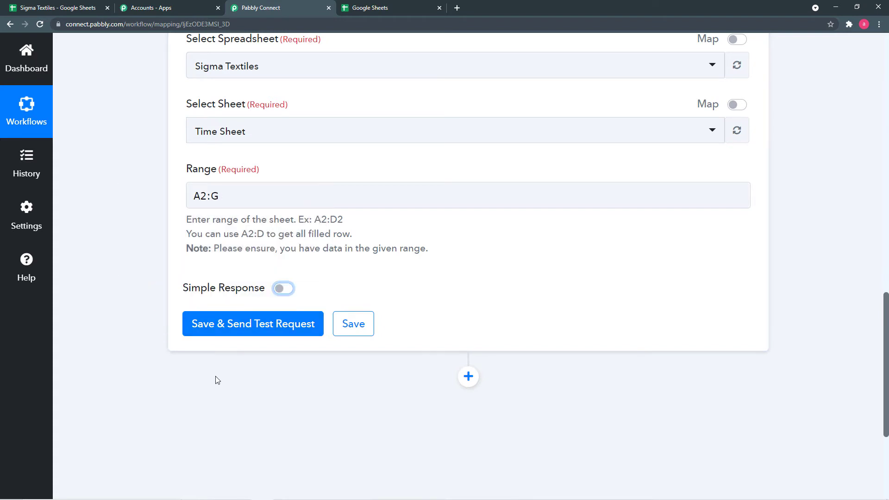
left_click(215, 331)
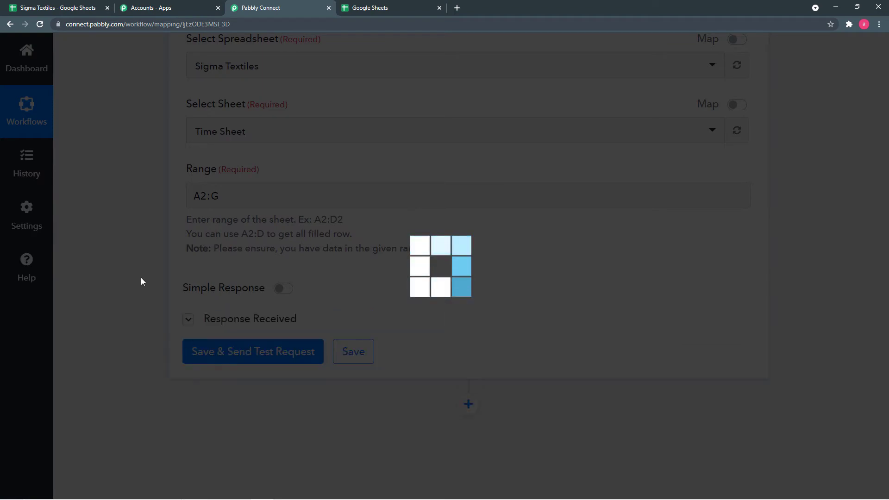
Enlarge the Response Result value of the Get Row(s) response and examine the returned employee records
scroll(142, 282, "down", 2)
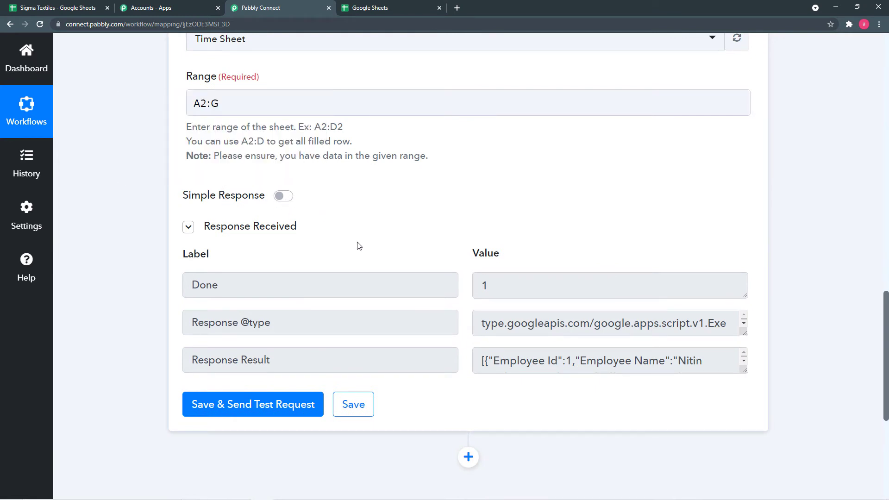
left_click_drag(745, 371, 748, 493)
scroll(719, 380, "down", 2)
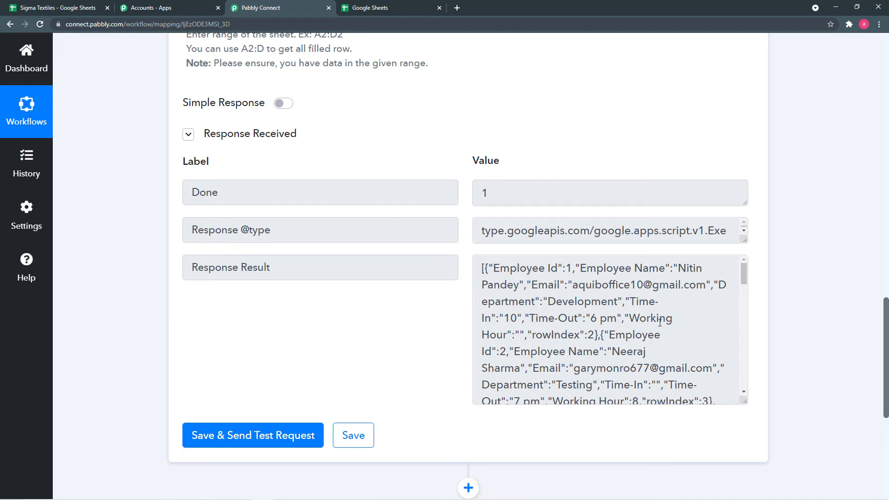
left_click_drag(744, 403, 744, 461)
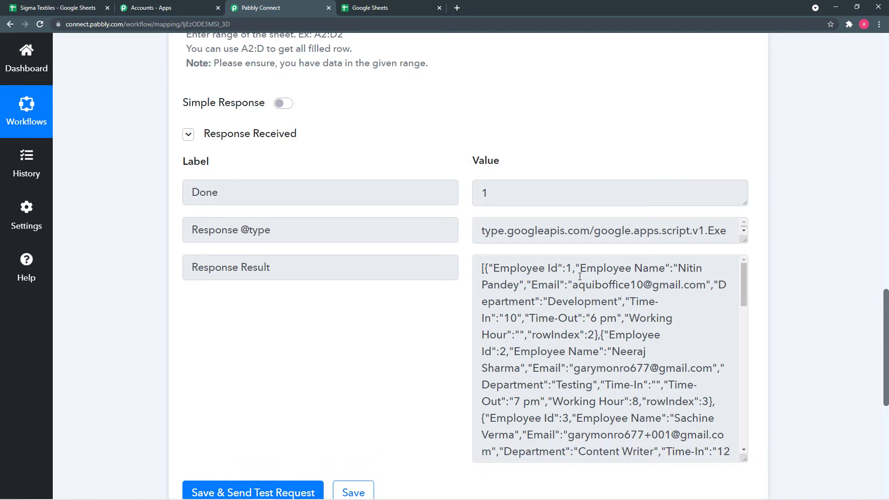
Add an Iterator by Pabbly action after the Get Row(s) action
scroll(155, 298, "down", 4)
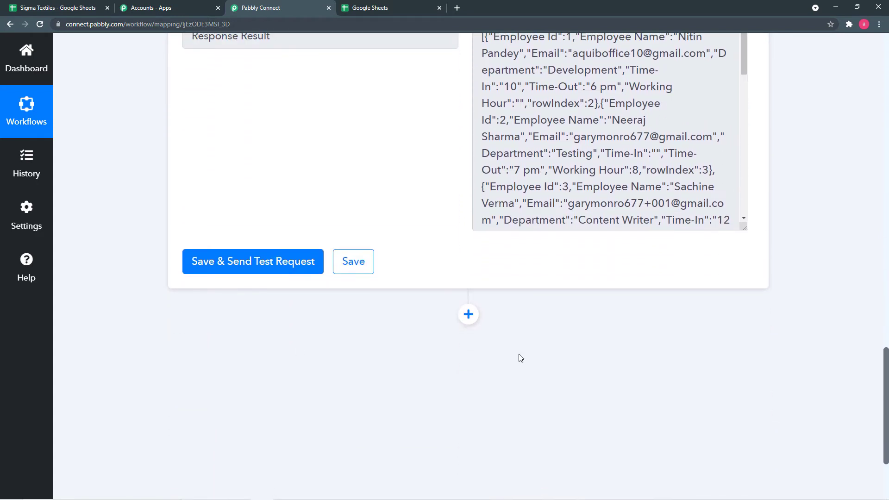
left_click(469, 314)
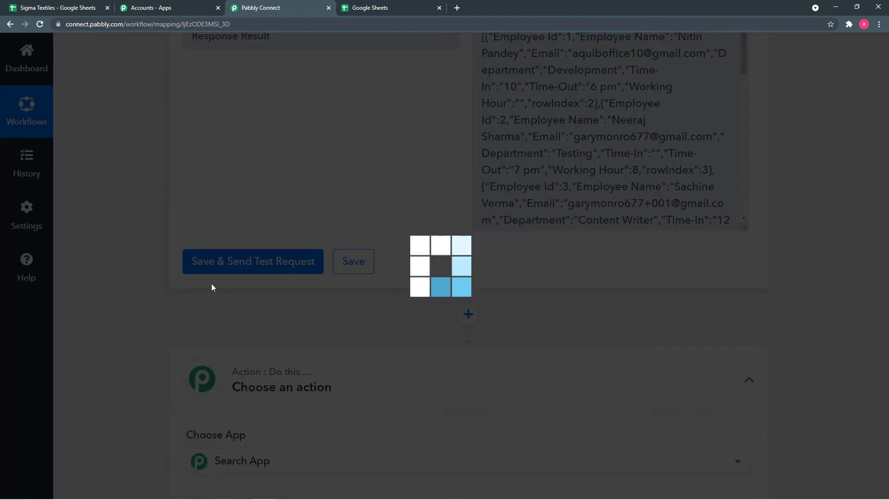
scroll(175, 284, "down", 1)
scroll(175, 287, "down", 3)
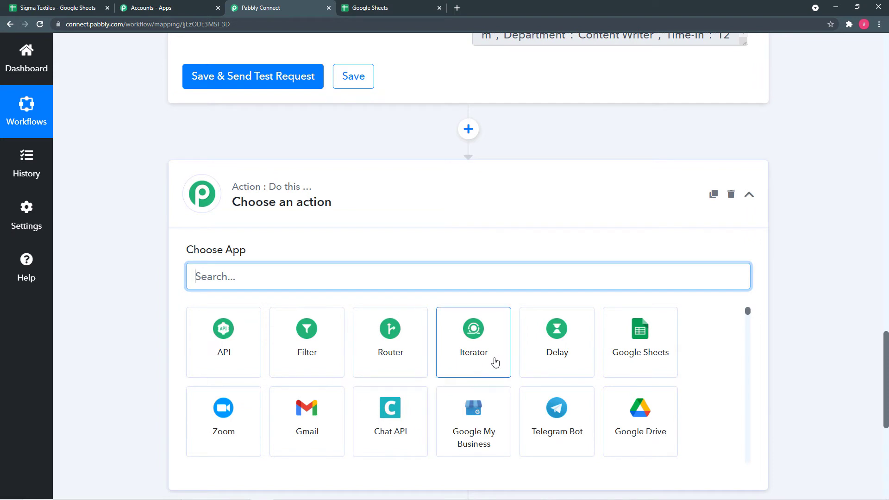
left_click(458, 360)
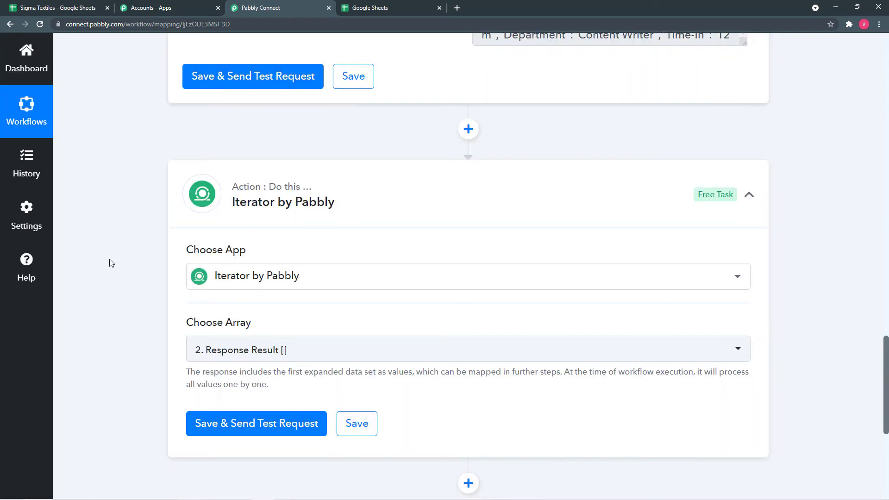
Choose 2. Response Result [] as the iterator's array, then save the action and send a test request
scroll(110, 260, "down", 3)
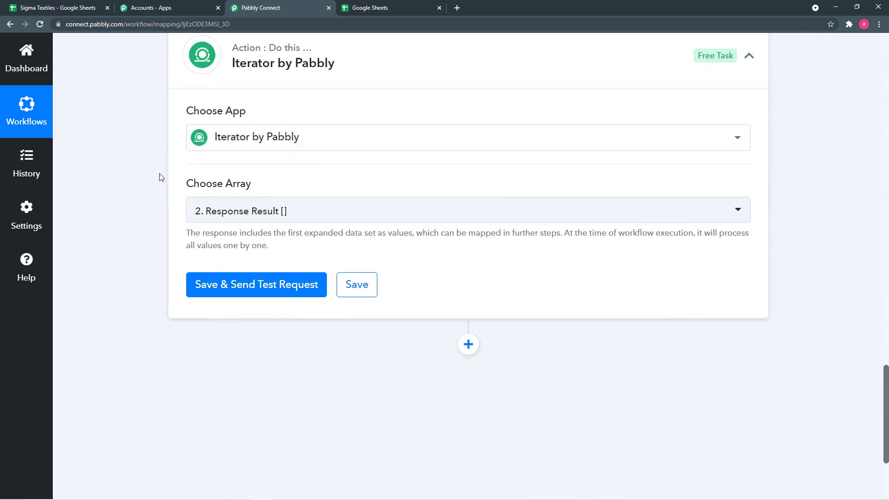
scroll(160, 176, "up", 8)
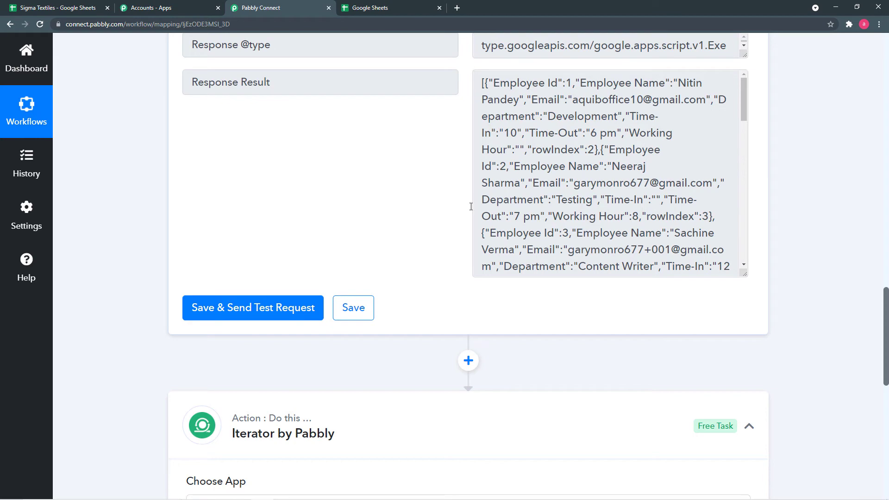
scroll(125, 218, "down", 7)
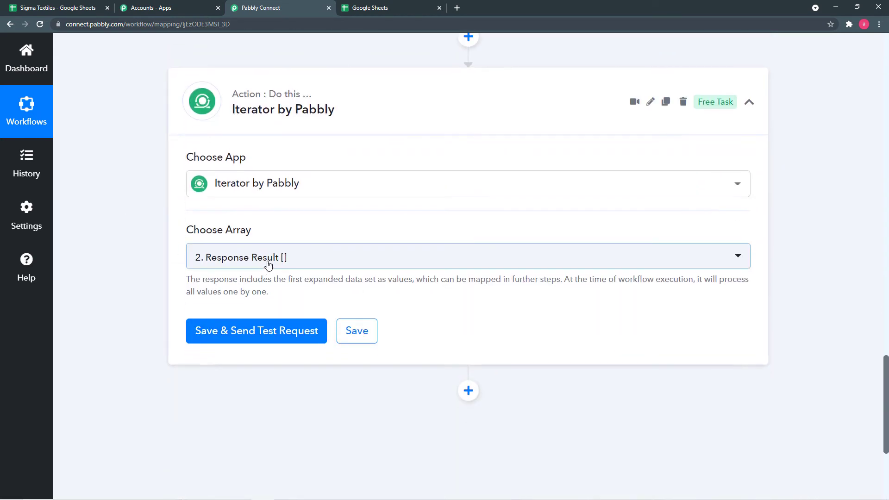
left_click(406, 267)
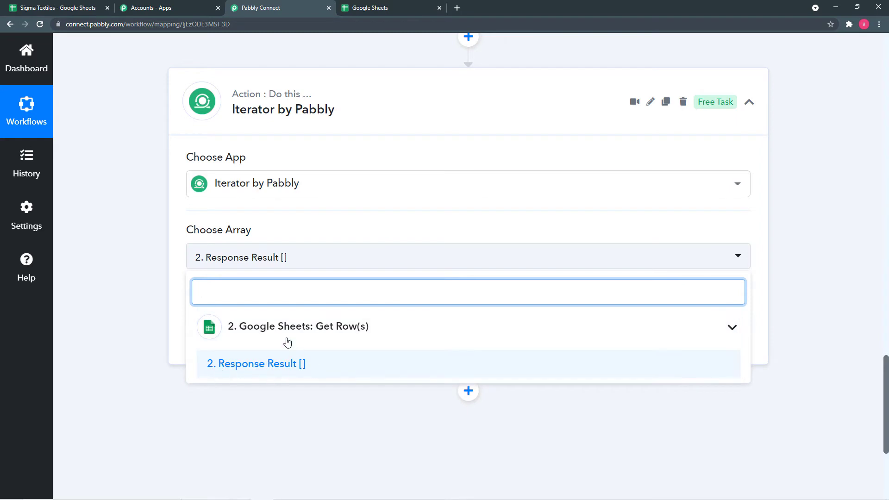
left_click(287, 368)
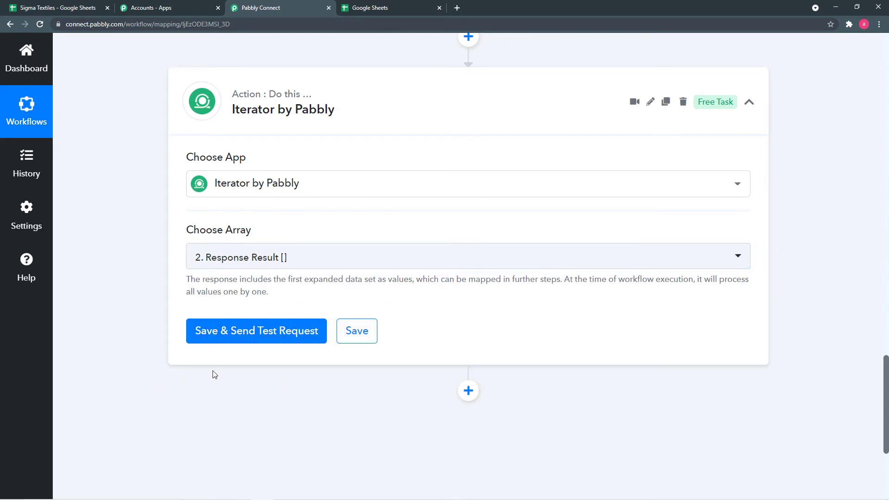
left_click(214, 340)
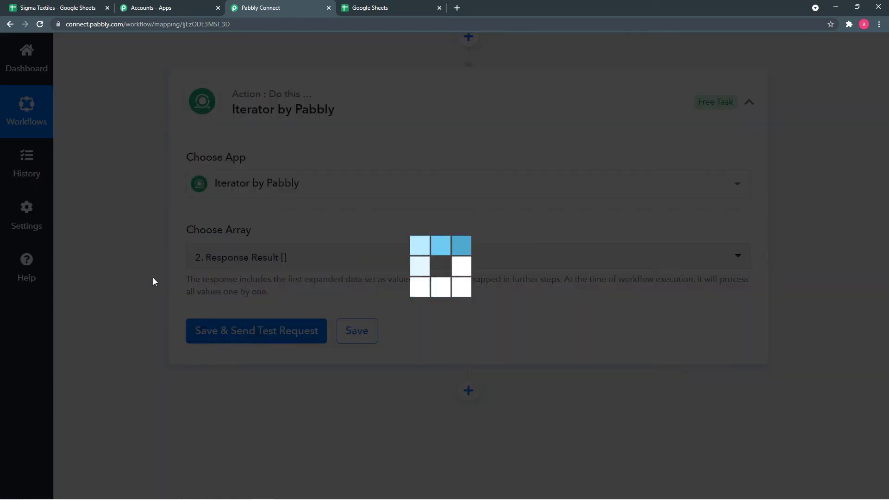
Compare the iterator's response fields with the Response Result array received by the Get Row(s) action
scroll(159, 282, "down", 6)
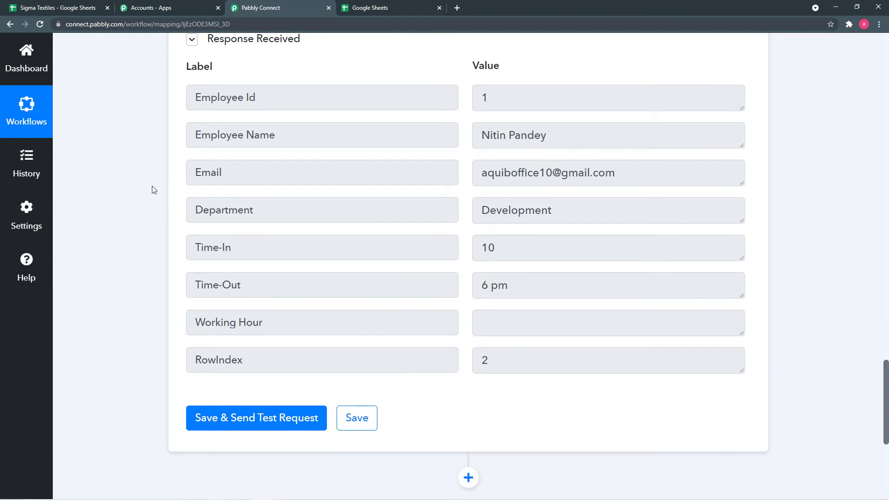
scroll(153, 190, "up", 13)
scroll(153, 190, "up", 4)
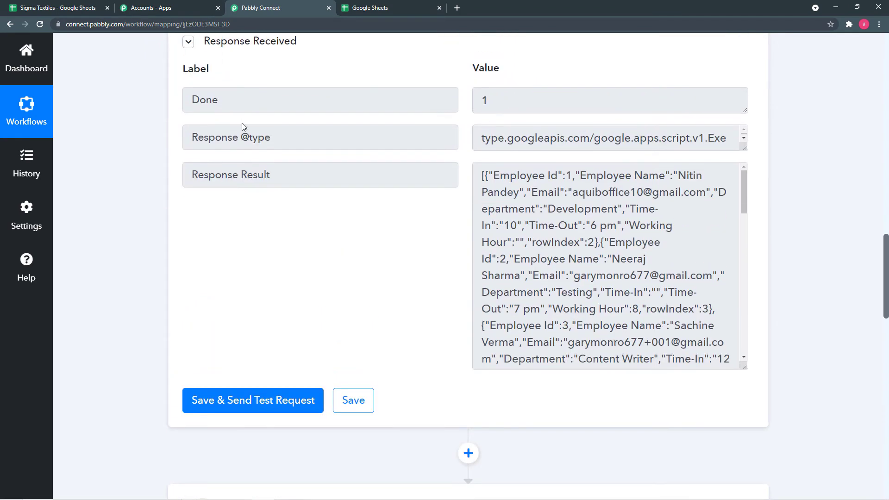
mouse_move(275, 108)
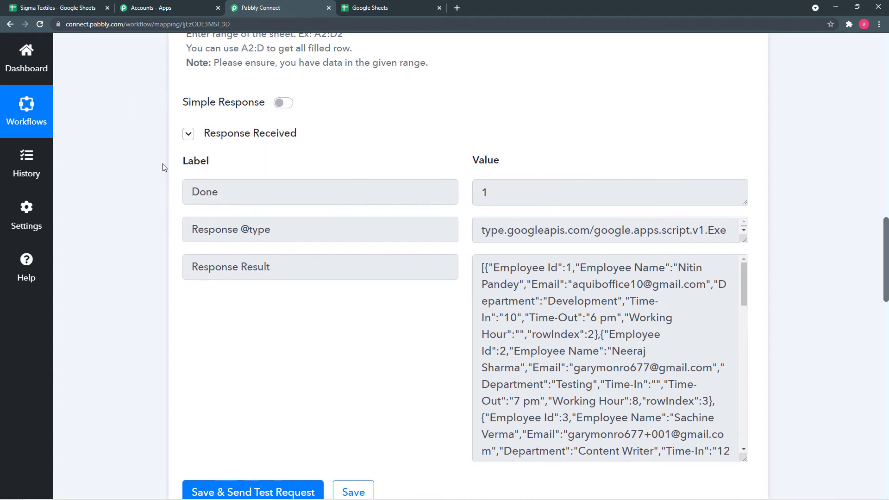
scroll(162, 167, "down", 9)
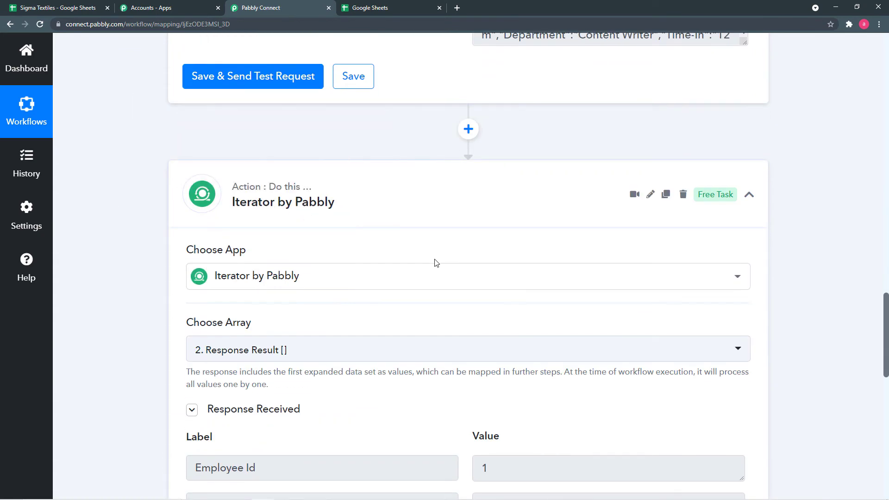
scroll(435, 263, "down", 1)
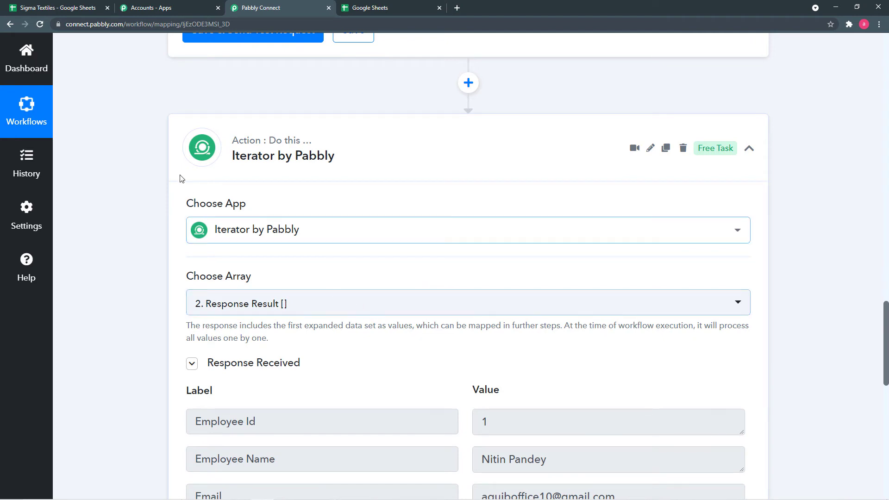
Check the iterator's response values, from Employee Id to RowIndex, against the first employee row on the Time Sheet
left_click(83, 16)
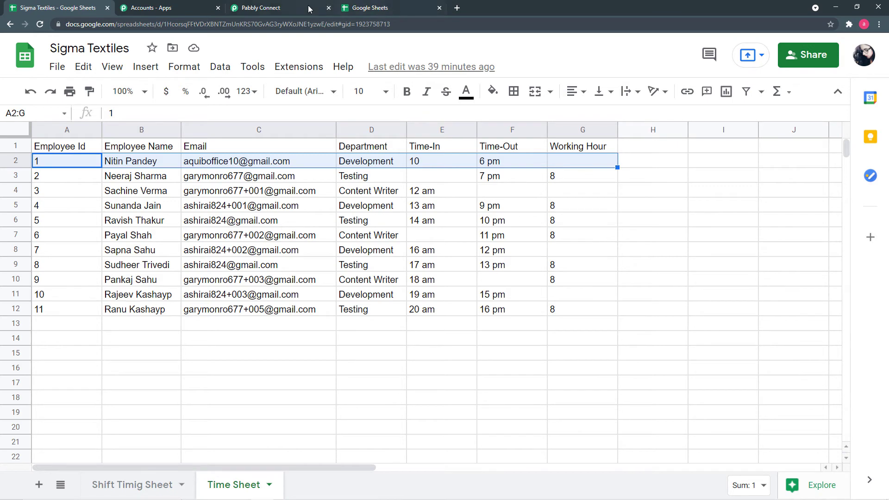
left_click(274, 8)
scroll(135, 219, "down", 4)
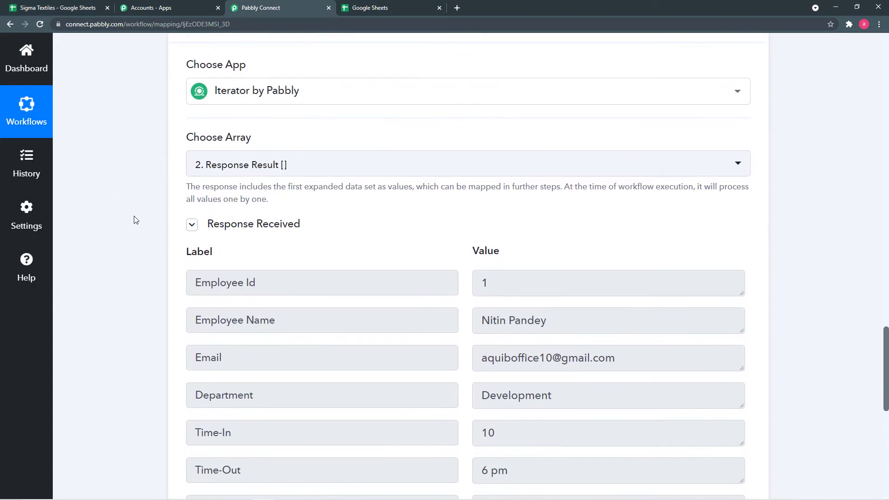
scroll(497, 248, "down", 2)
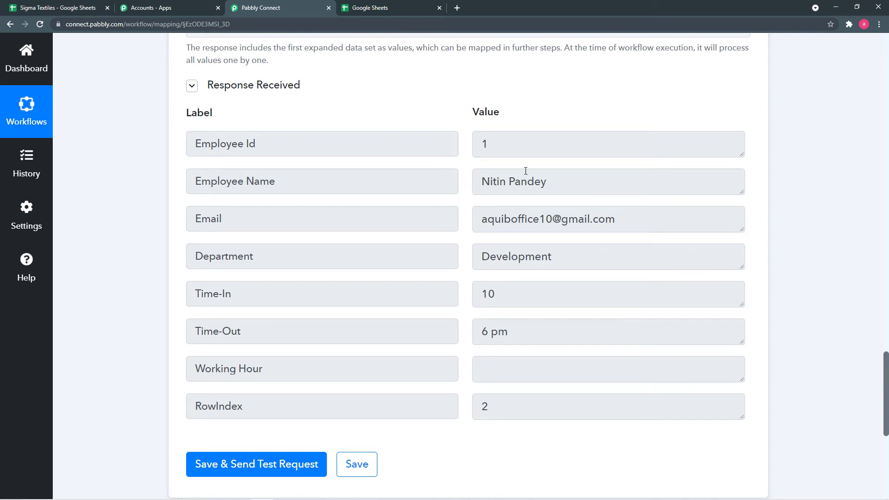
scroll(124, 260, "down", 3)
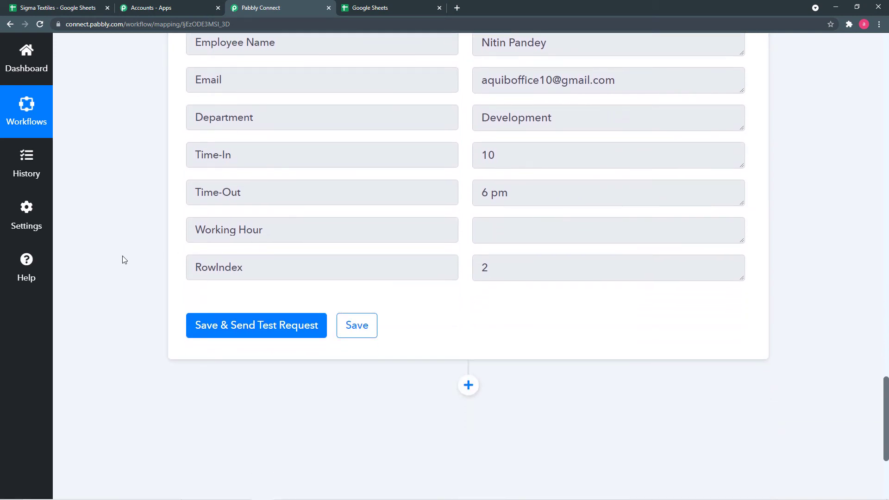
Add a Number Formatter by Pabbly action after the Iterator action
scroll(124, 260, "down", 2)
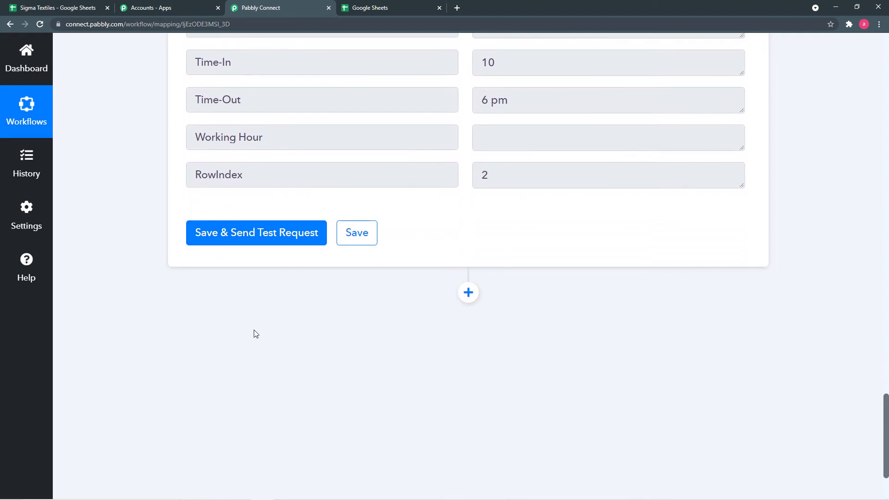
left_click(467, 297)
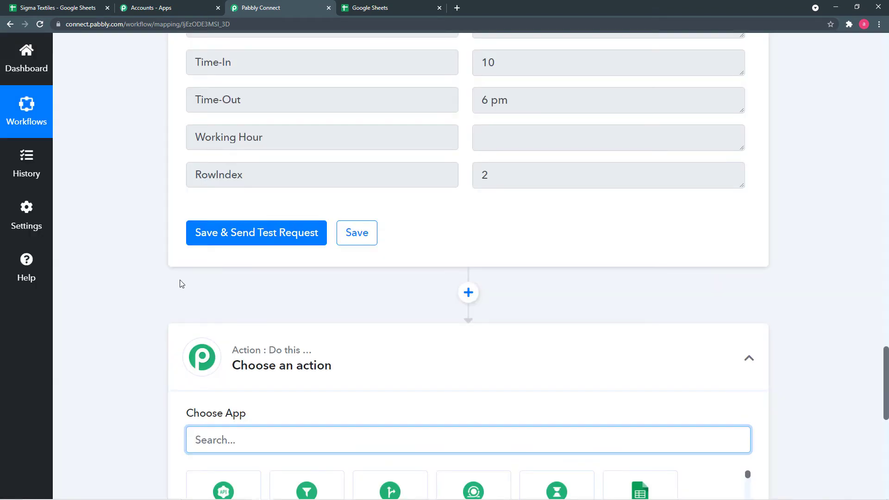
scroll(182, 281, "down", 4)
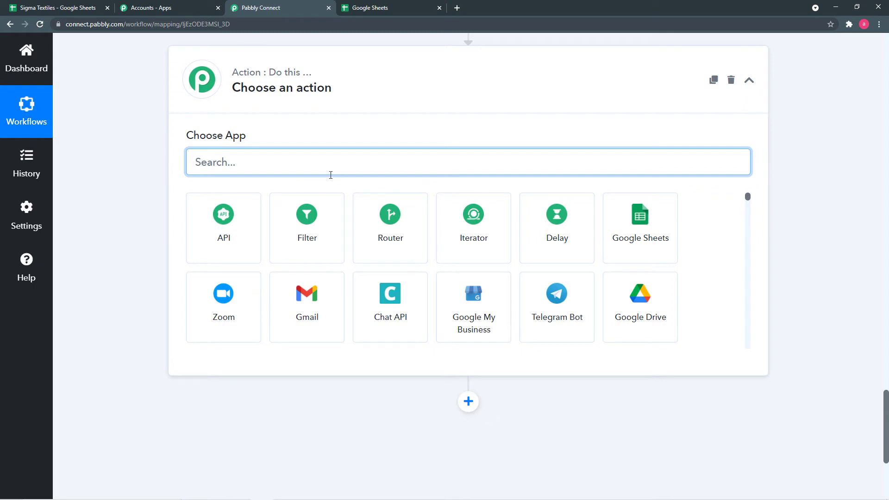
type("num")
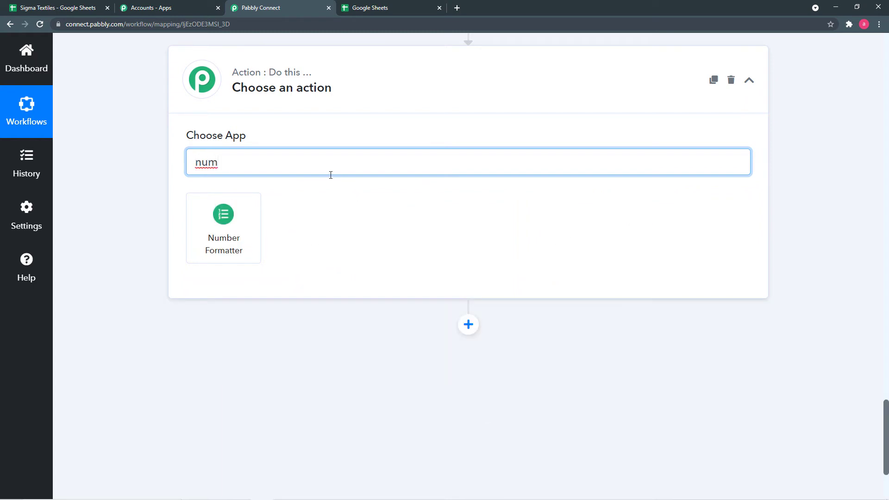
left_click(193, 230)
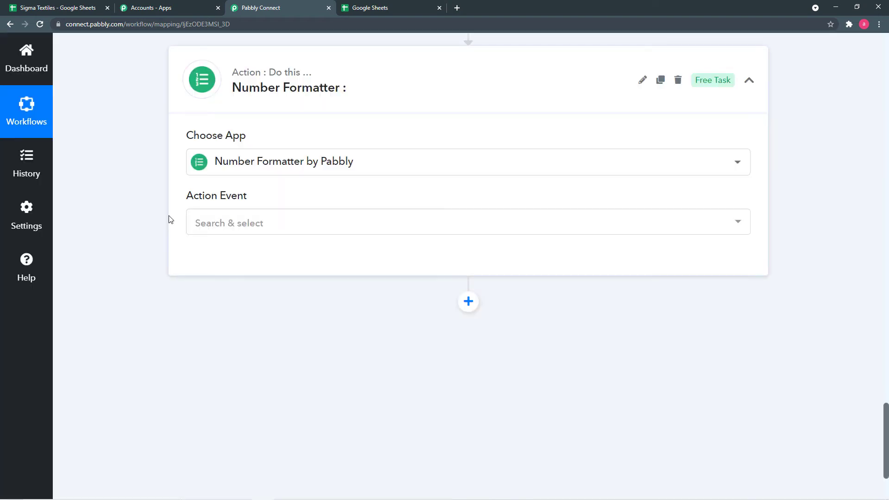
Choose Spreadsheet Formulas as the Number Formatter's action event and connect it
scroll(170, 219, "down", 1)
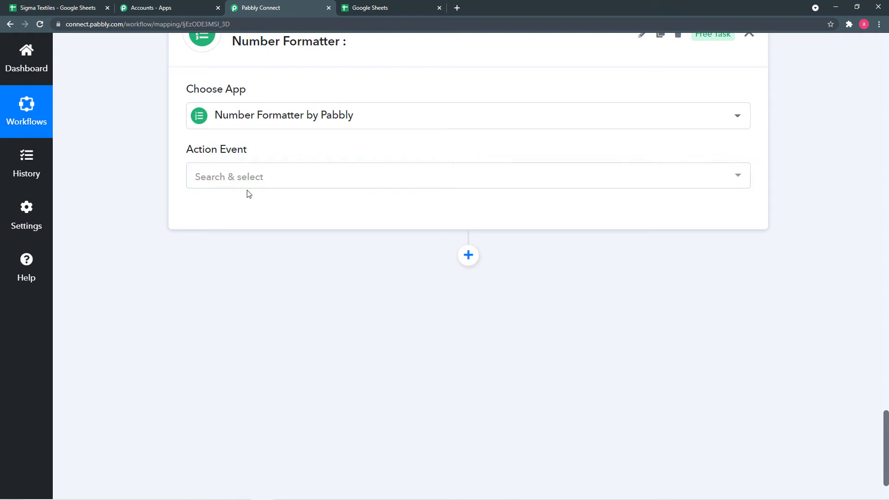
left_click(263, 183)
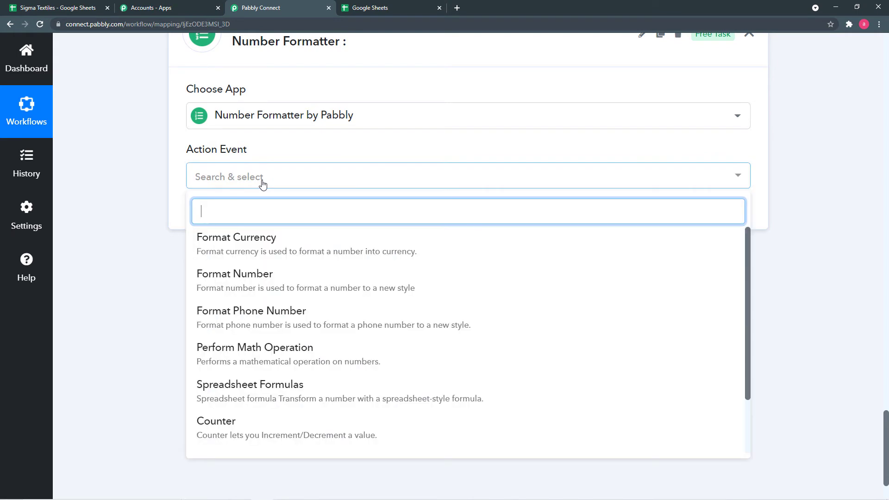
left_click(259, 392)
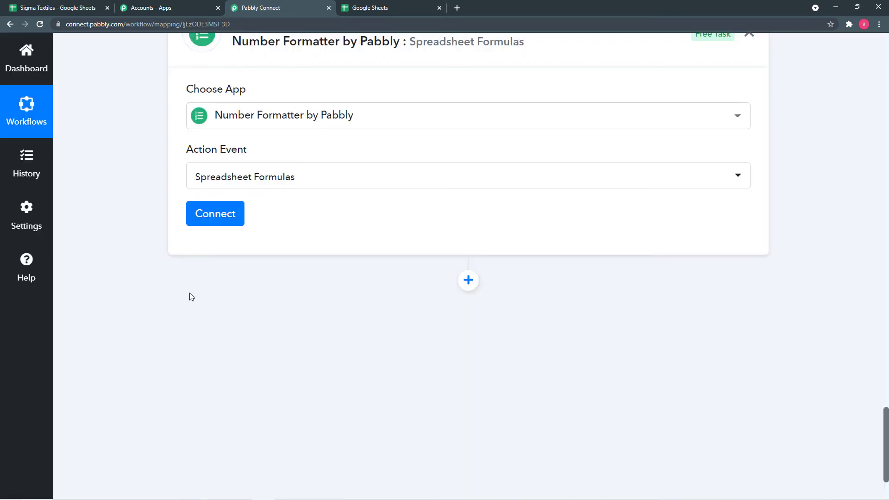
left_click(215, 215)
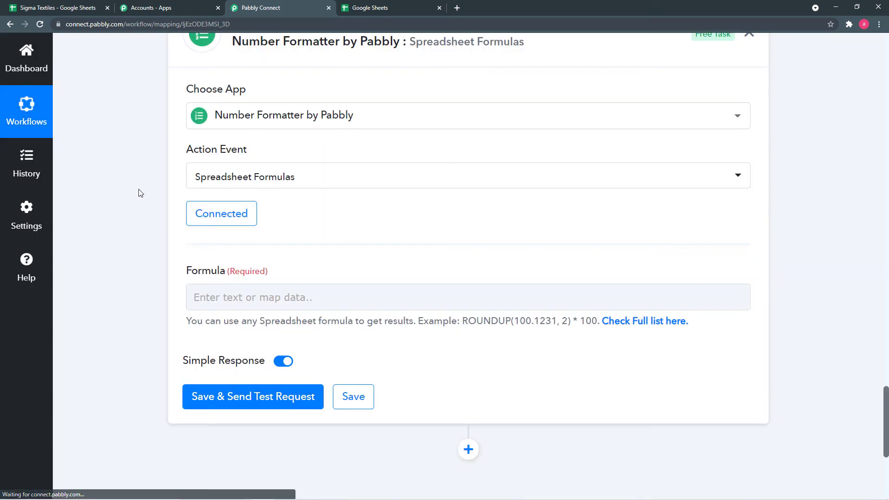
Open the full list of supported spreadsheet formulas and copy the AND(true, false, true) example call from the Logical table
scroll(141, 193, "down", 2)
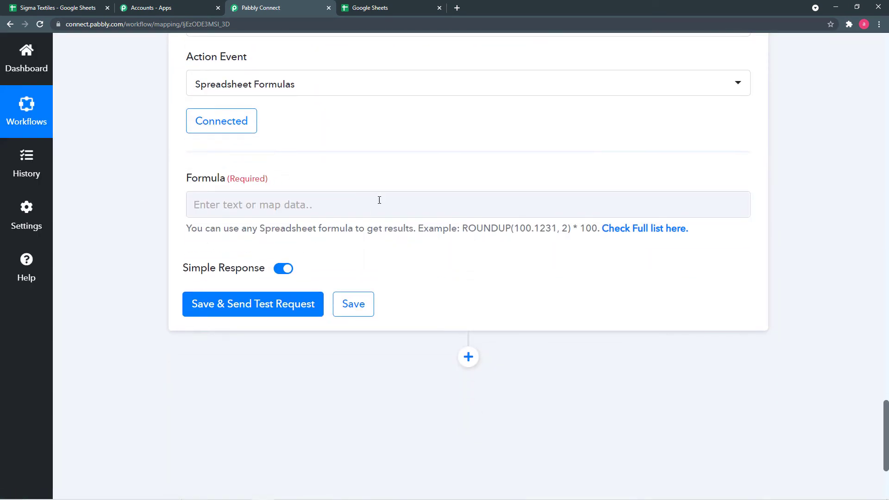
left_click(199, 196)
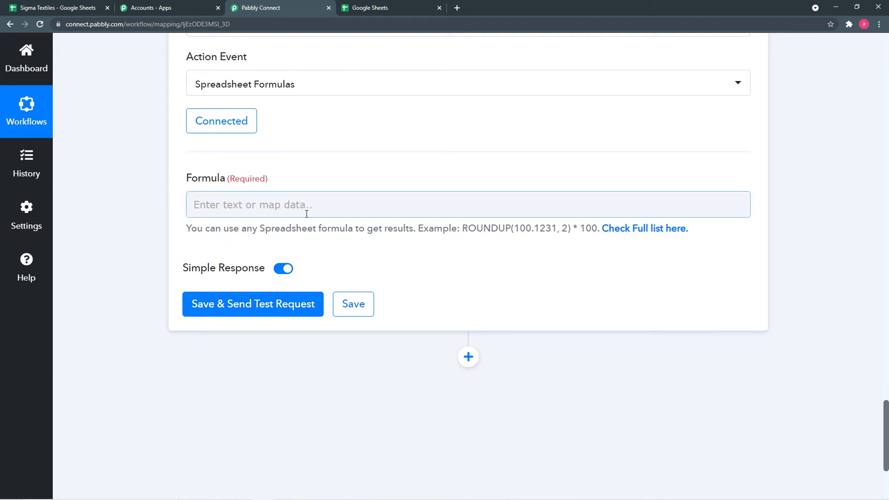
left_click(635, 228)
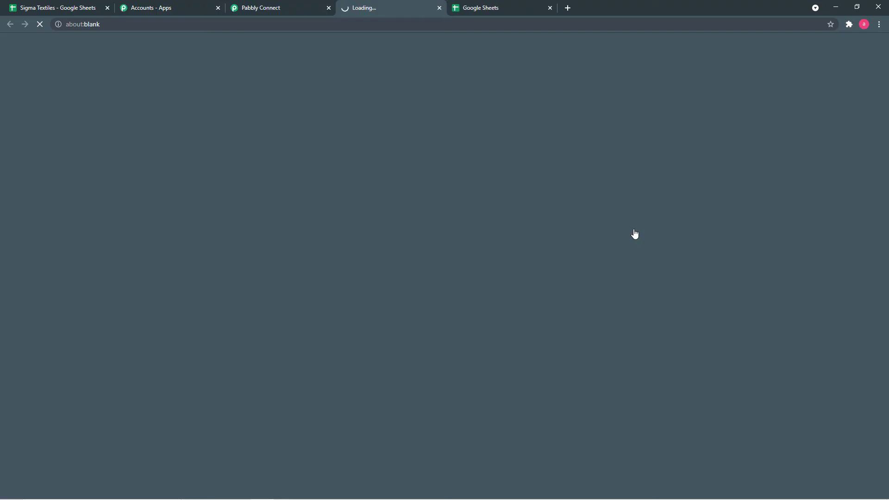
scroll(505, 213, "down", 7)
scroll(505, 213, "down", 15)
scroll(504, 216, "down", 20)
scroll(505, 216, "down", 20)
scroll(505, 216, "down", 20)
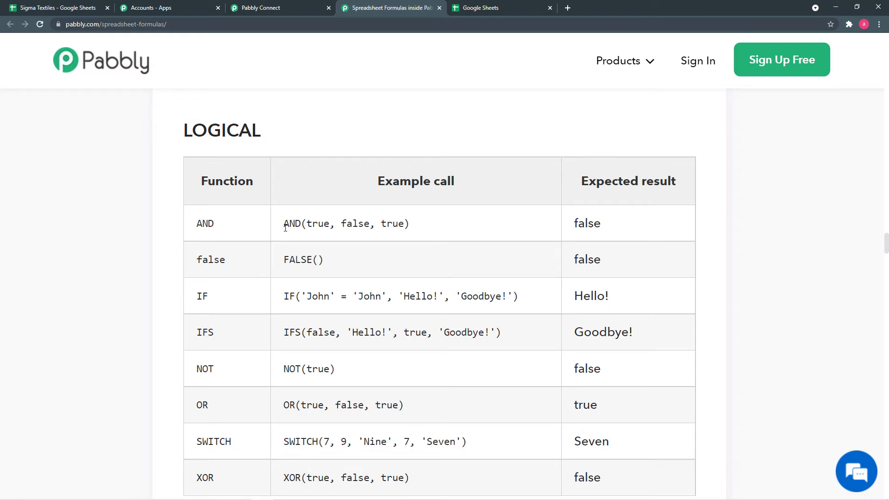
left_click_drag(285, 226, 410, 227)
right_click(395, 226)
left_click(410, 237)
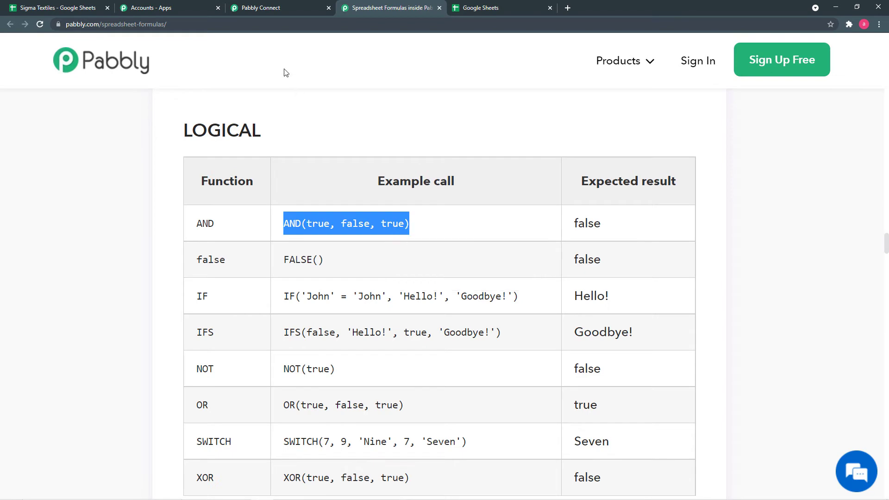
Paste AND(true, false, true) into the Number Formatter's Formula field in the workflow
left_click(279, 10)
left_click(247, 203)
right_click(247, 204)
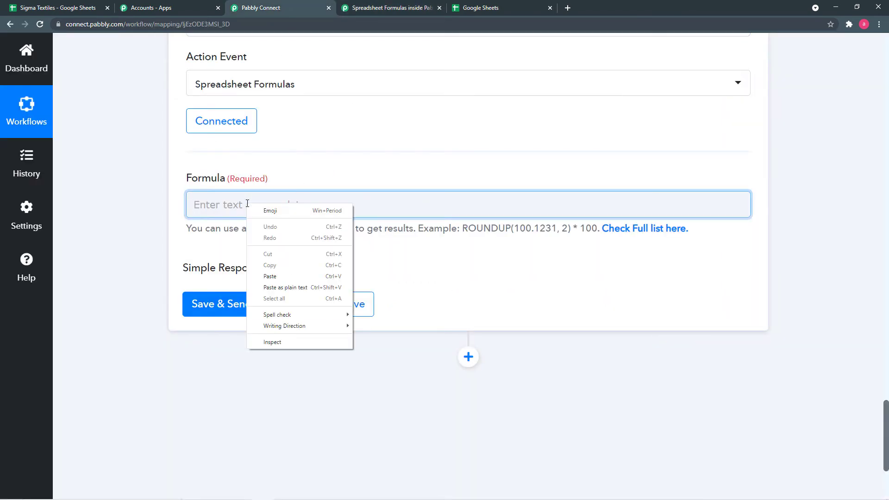
left_click(277, 276)
left_click(162, 211)
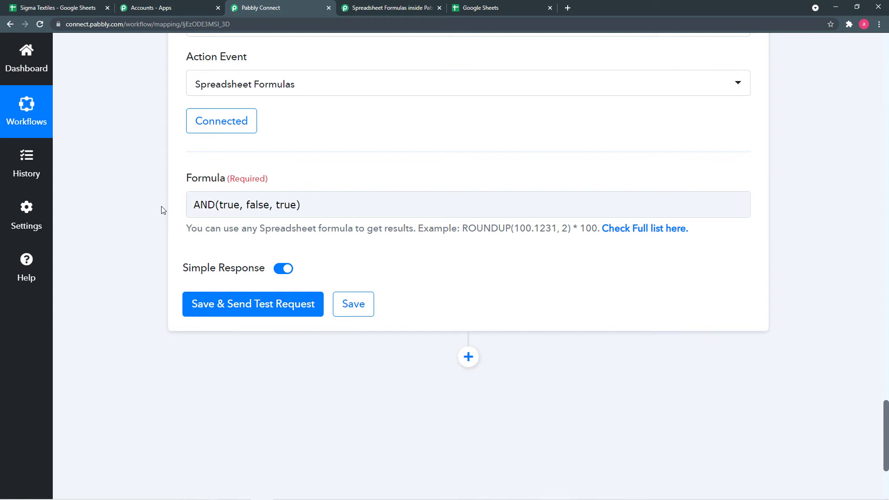
Check the iterator's response fields and the Time-In, Time-Out and Working Hour columns on the Time Sheet for blank entries
scroll(162, 210, "up", 10)
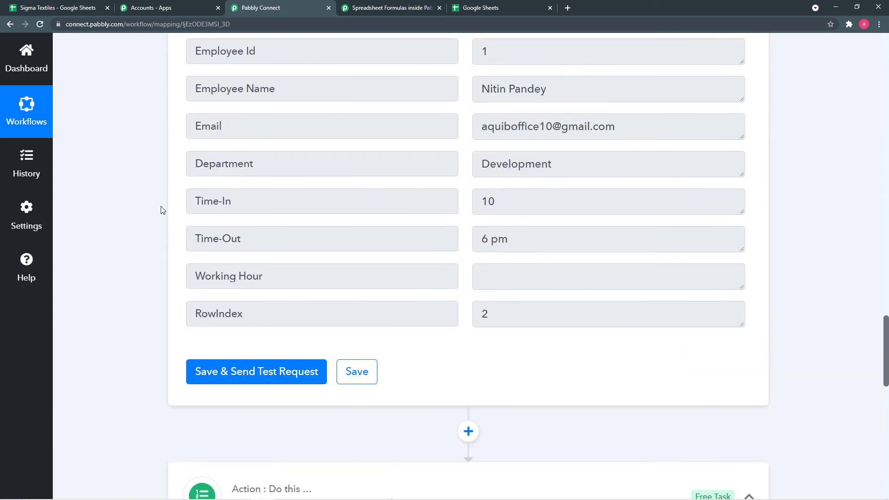
scroll(162, 210, "up", 2)
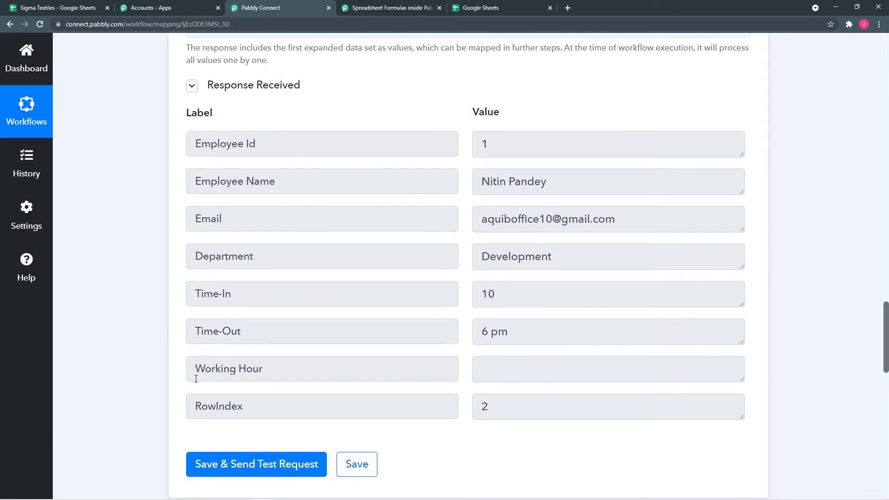
left_click(85, 9)
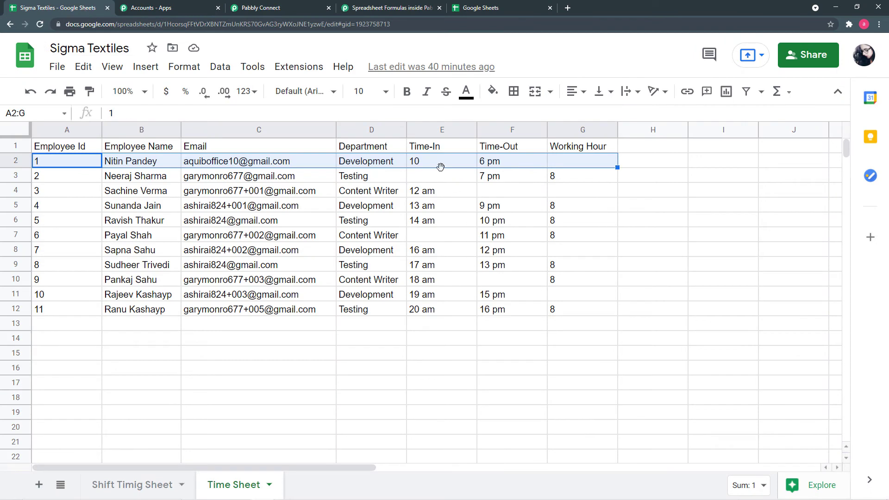
left_click(489, 192)
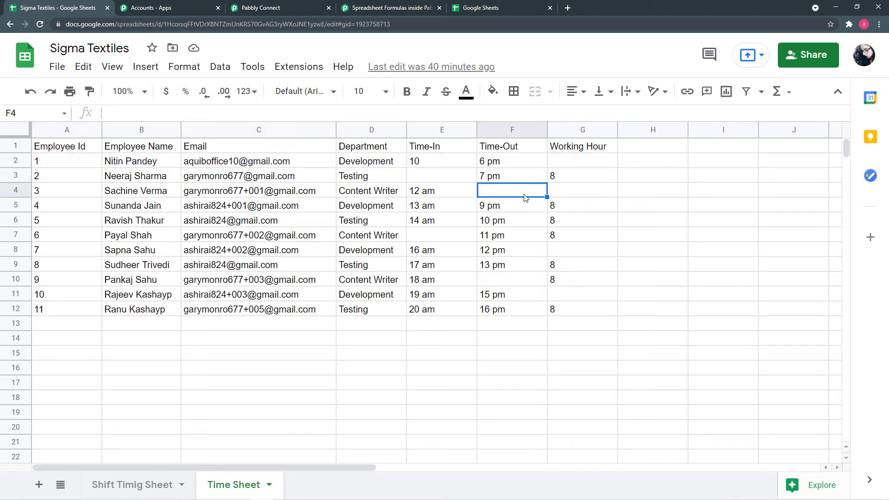
left_click(576, 192)
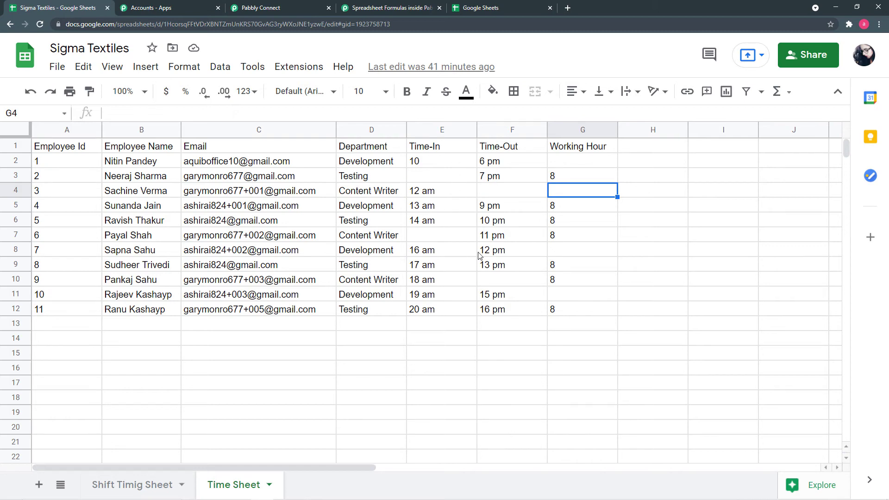
left_click(262, 10)
scroll(206, 249, "down", 10)
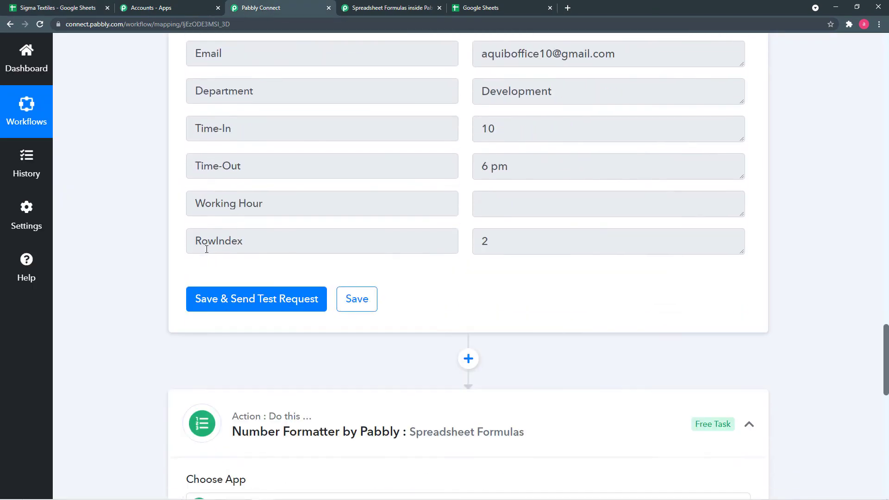
scroll(207, 250, "down", 3)
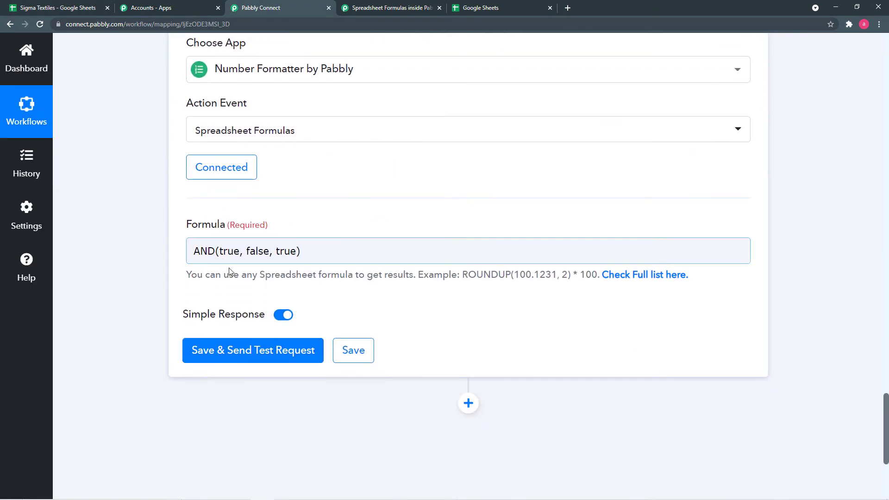
Replace the AND formula's first argument, true, with an opening single quote
left_click(296, 251)
left_click(293, 251)
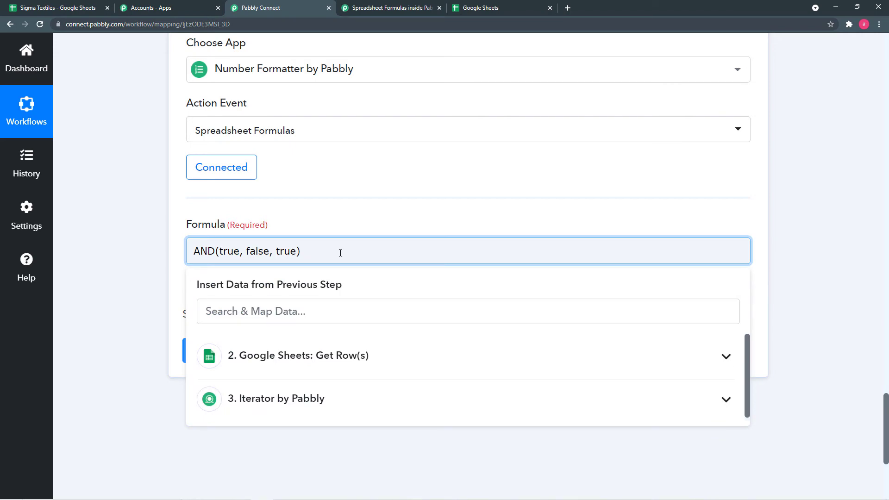
left_click(82, 8)
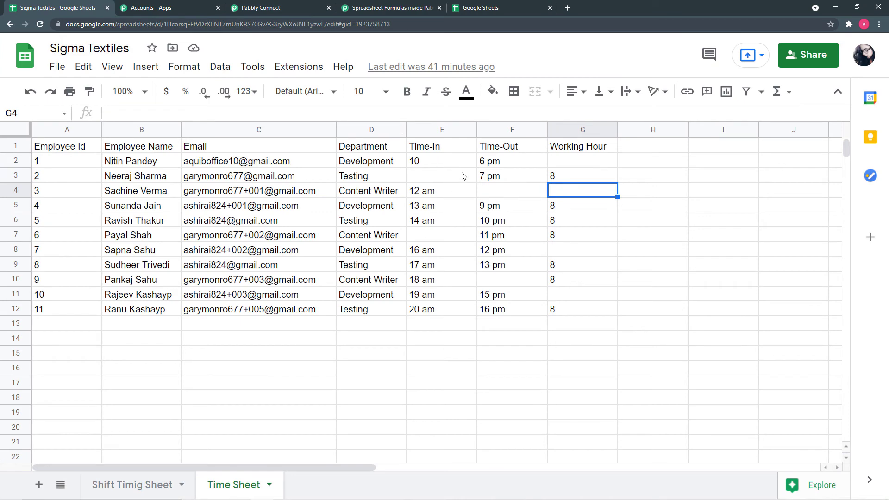
left_click(297, 7)
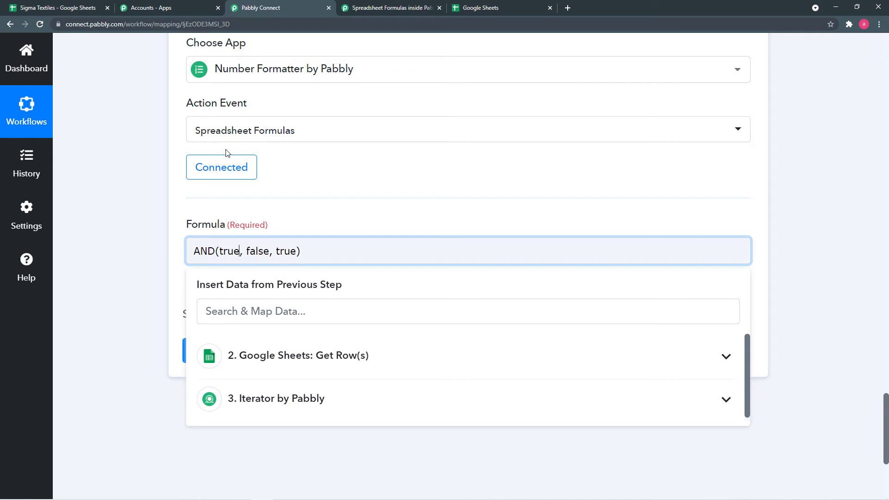
key("BackSpace")
key("BackSpace")
key("BackSpace")
key("BackSpace")
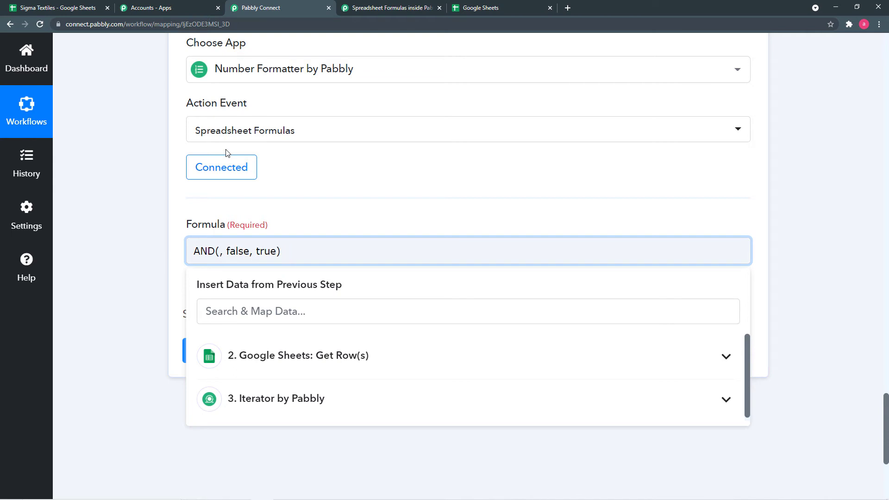
type("'")
Map the iterator's Time-In value as the AND formula's first argument and close its single quote
scroll(244, 170, "down", 2)
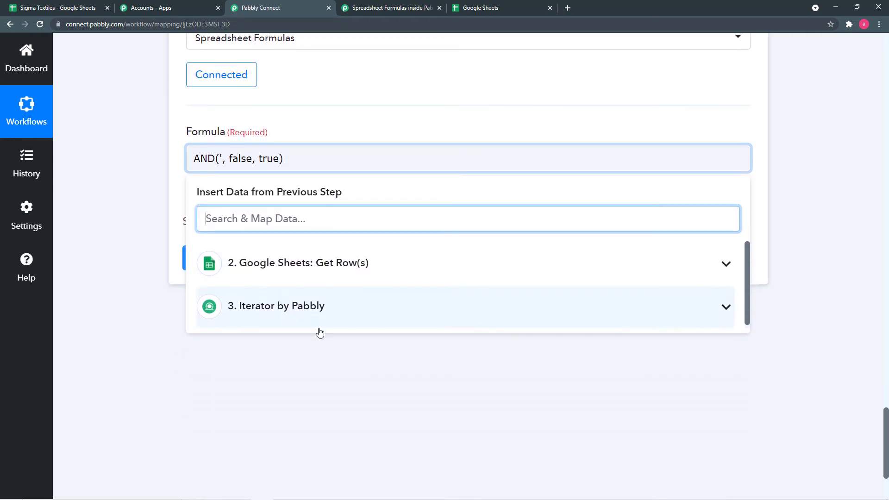
left_click(332, 306)
scroll(116, 333, "up", 8)
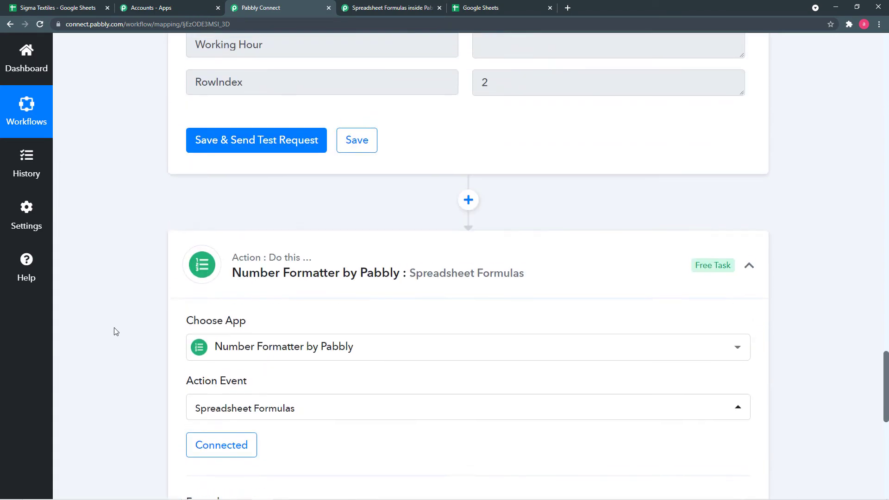
scroll(116, 332, "up", 3)
scroll(556, 116, "up", 4)
scroll(467, 199, "down", 1)
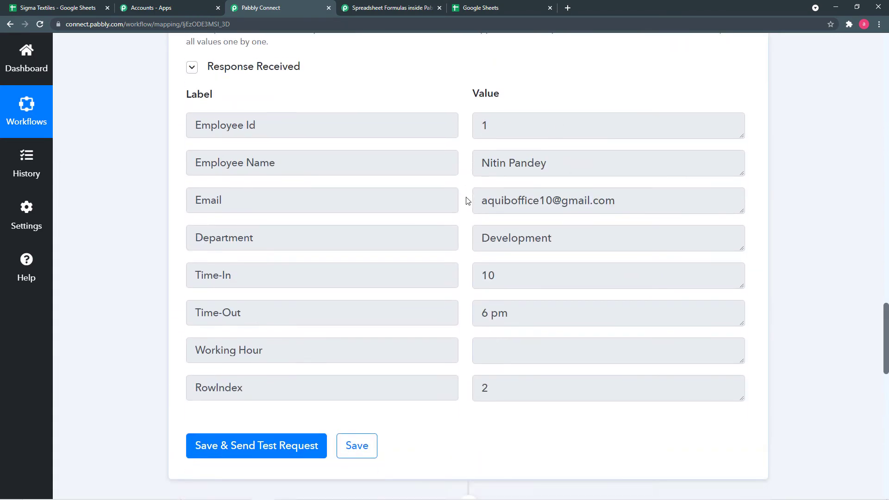
scroll(467, 199, "down", 15)
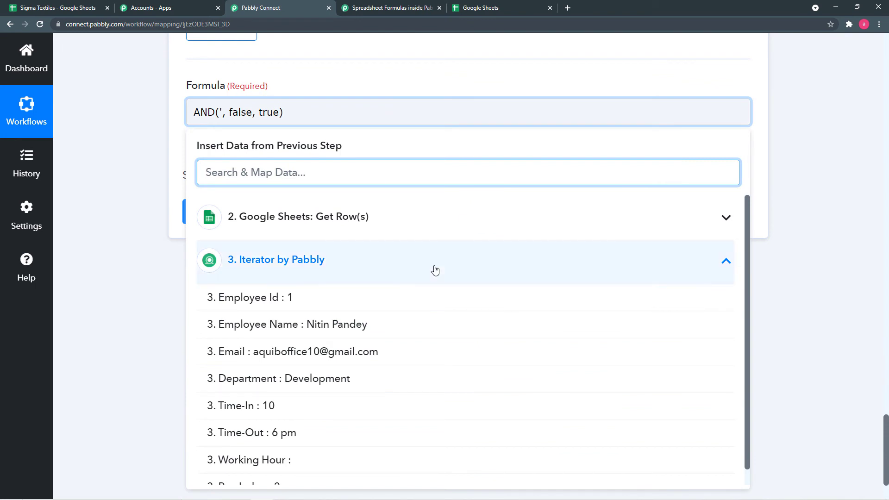
scroll(435, 271, "down", 1)
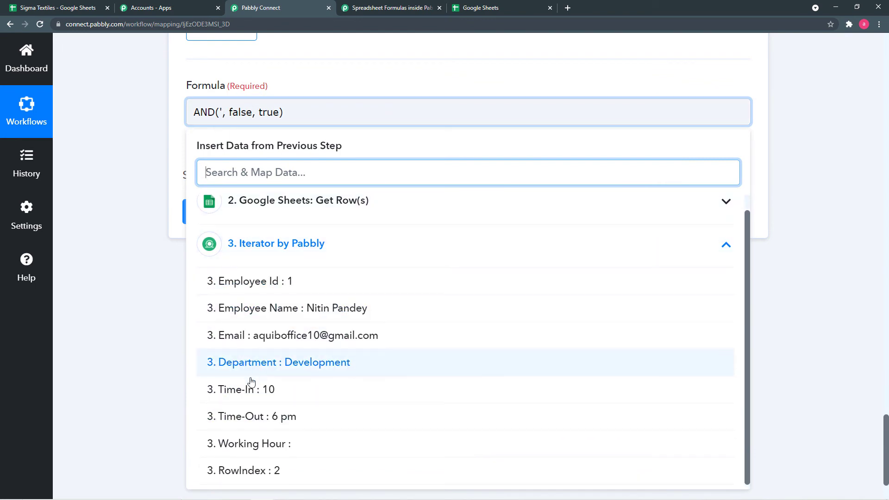
left_click(262, 396)
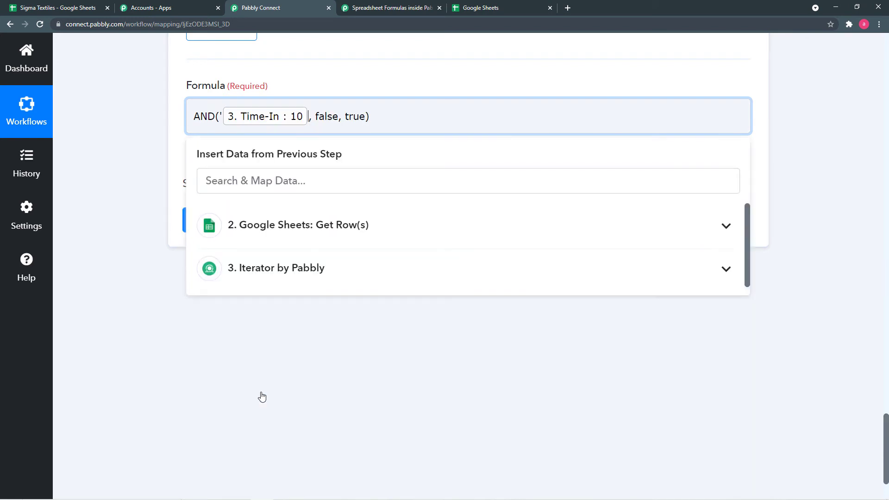
type("'")
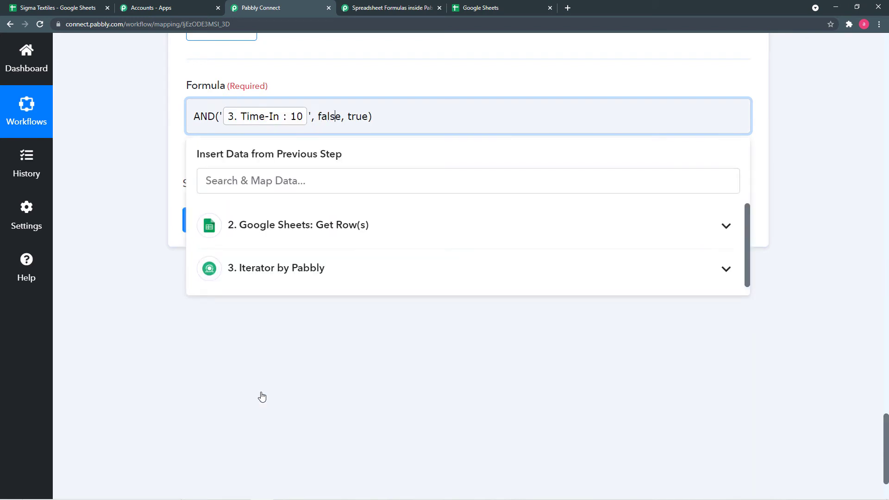
Replace the AND formula's second argument, false, with the iterator's Time-Out value enclosed in single quotes
key("BackSpace")
key("BackSpace")
key("BackSpace")
key("BackSpace")
key("BackSpace")
type("'")
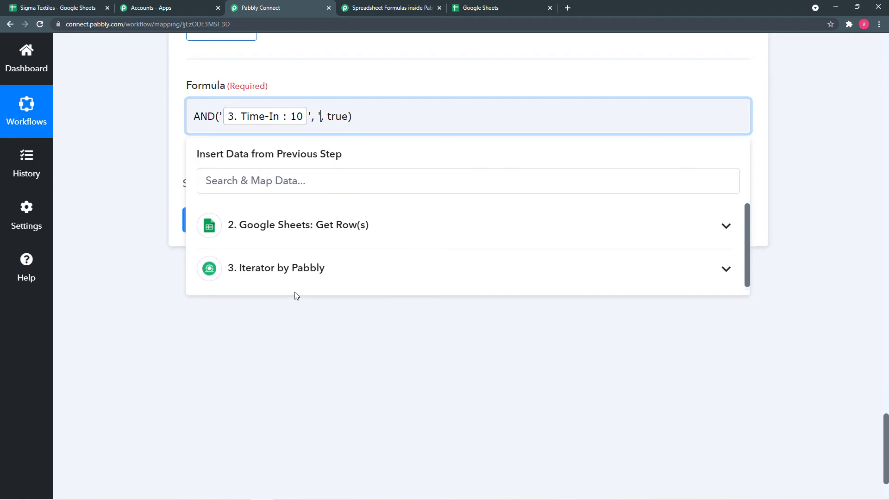
left_click(296, 268)
scroll(295, 287, "down", 3)
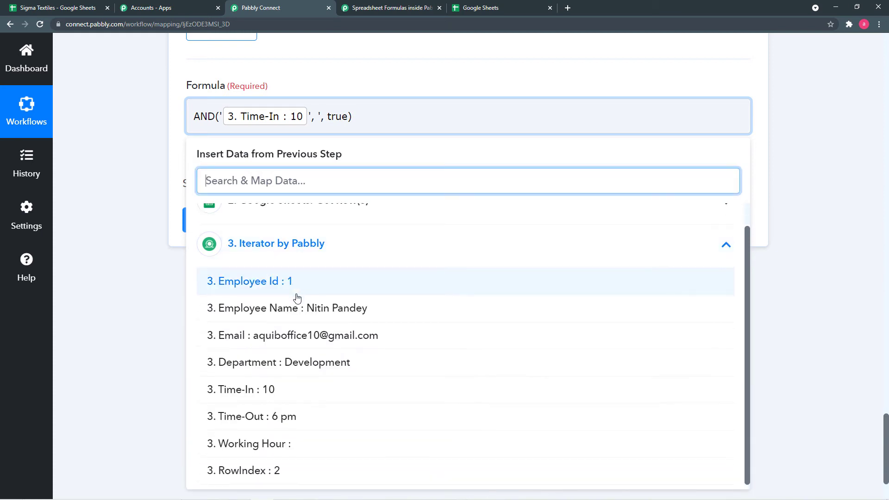
left_click(290, 398)
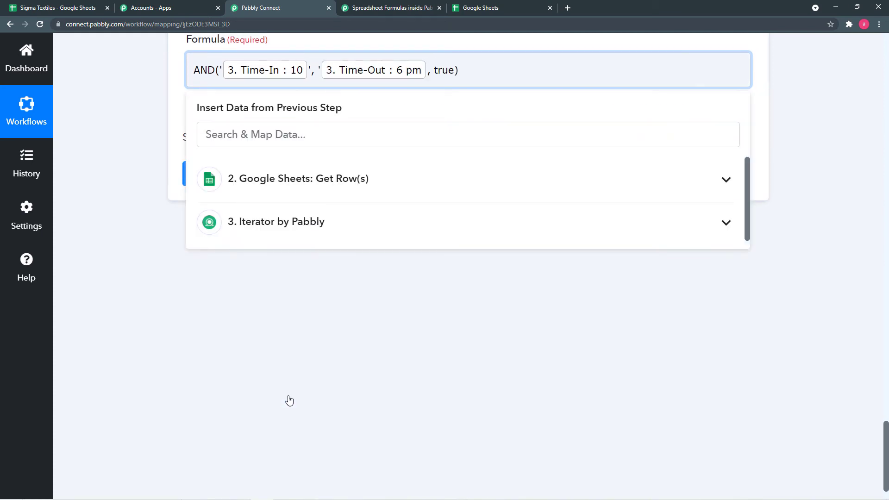
type("'")
Replace the AND formula's third argument, true, with the iterator's Working Hour value enclosed in single quotes
key("BackSpace")
key("BackSpace")
type("'")
scroll(288, 399, "up", 1)
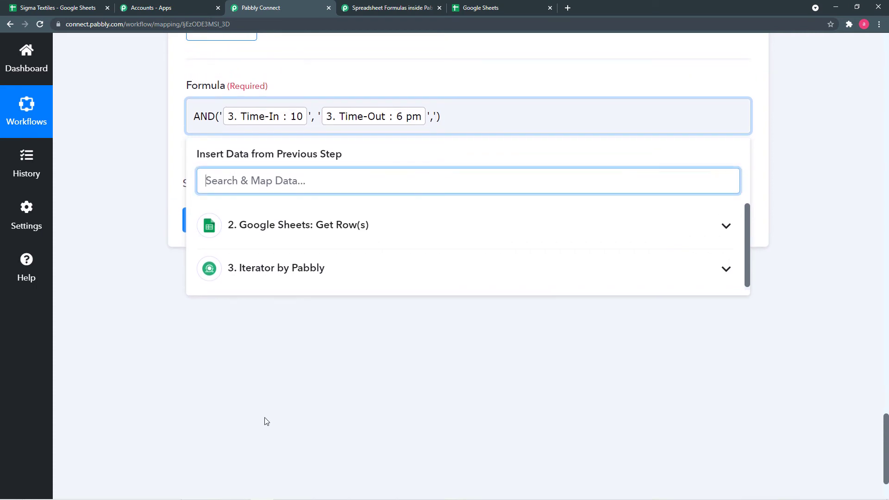
left_click(244, 268)
scroll(307, 461, "down", 1)
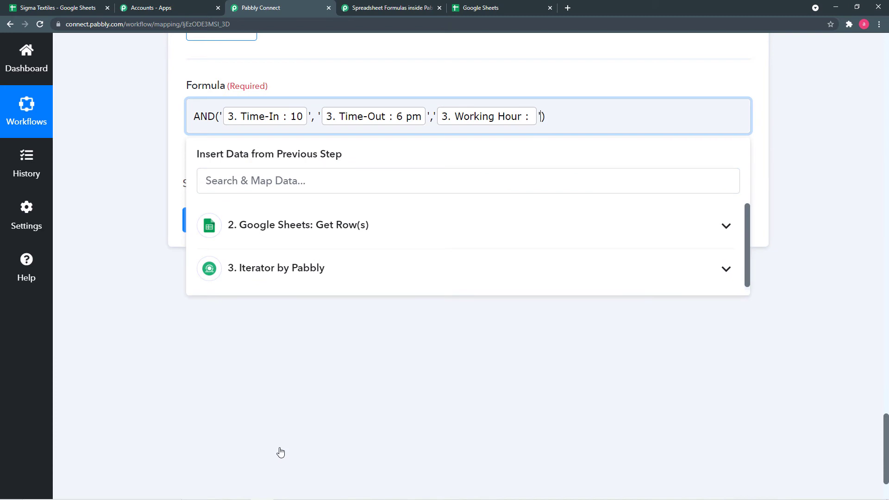
left_click(331, 411)
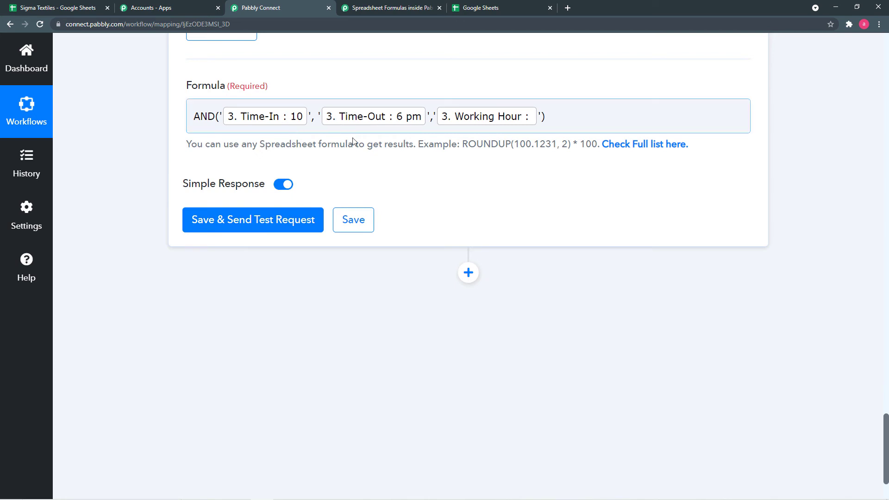
Save the Number Formatter step with a test request and compare its response with the Time Sheet rows
left_click(215, 224)
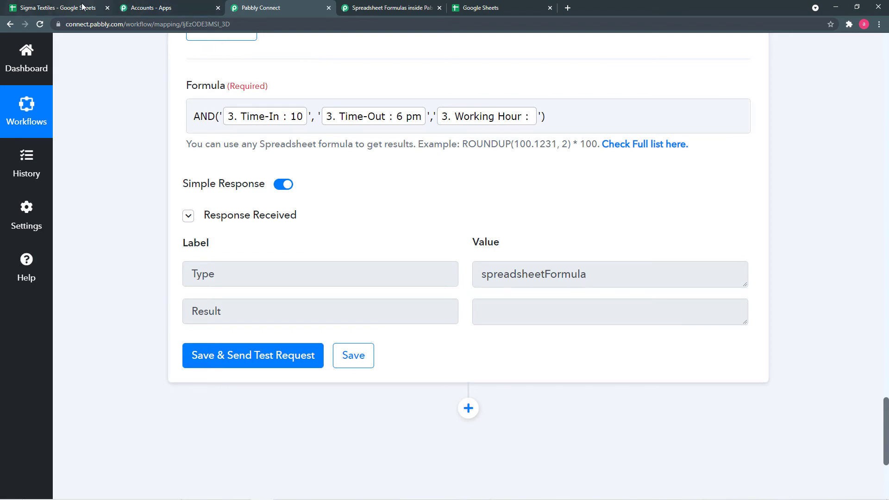
key("ctrl+1")
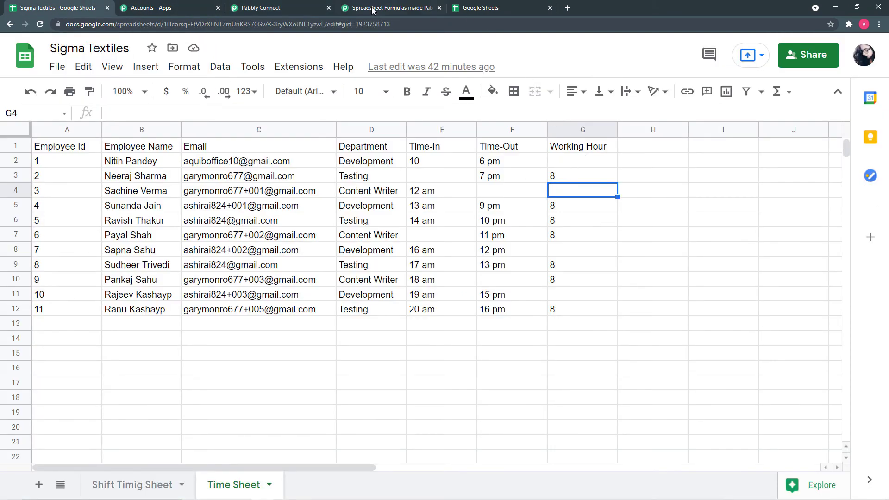
left_click(267, 6)
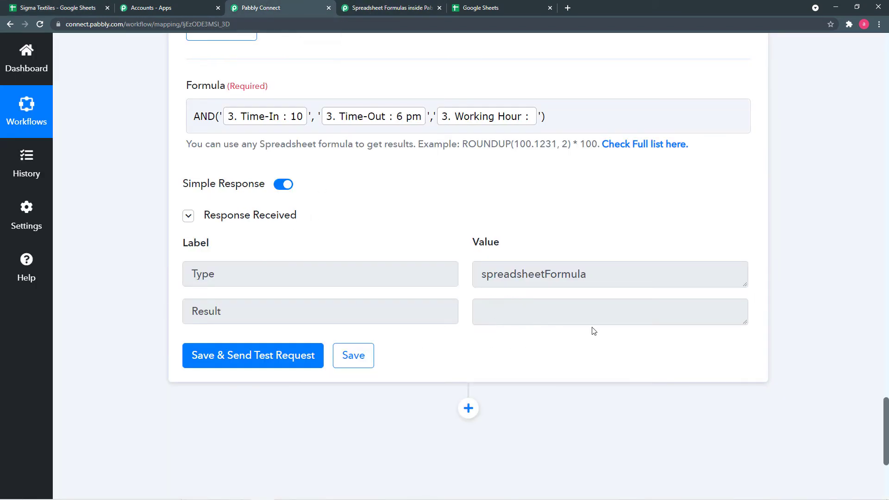
Add a Filter by Pabbly action after the Number Formatter step
scroll(595, 329, "down", 2)
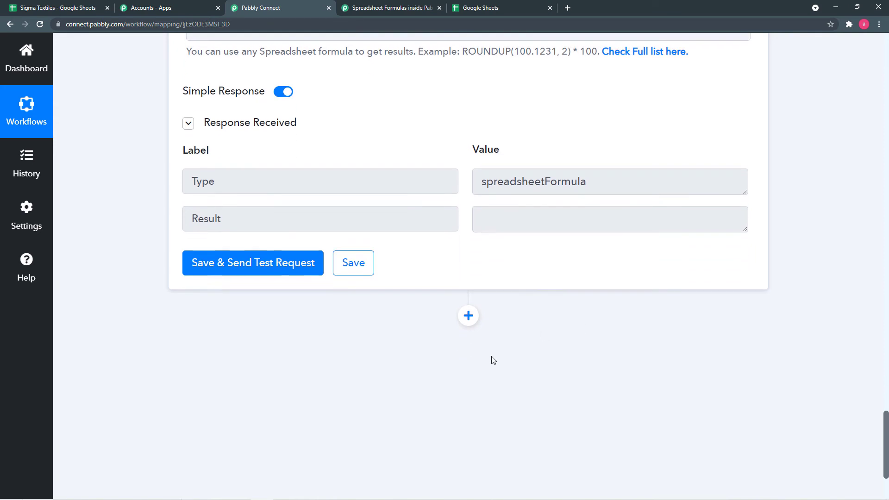
left_click(468, 316)
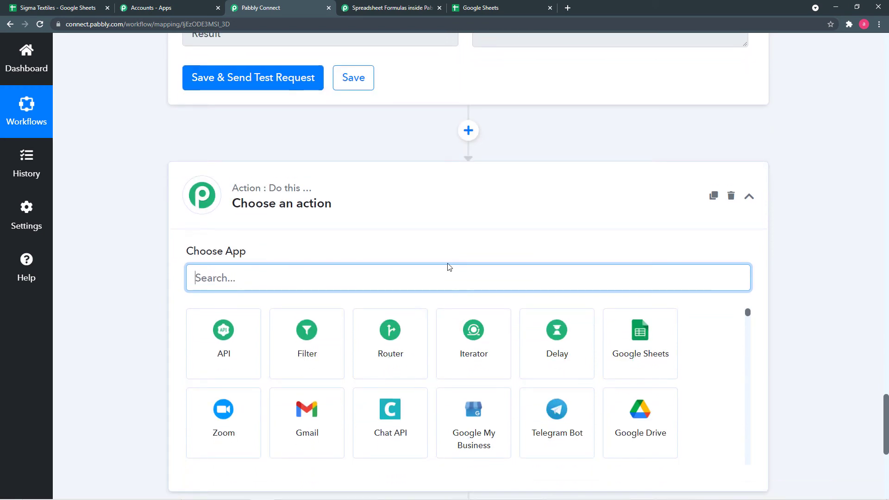
left_click(310, 348)
scroll(310, 349, "down", 1)
scroll(296, 265, "down", 1)
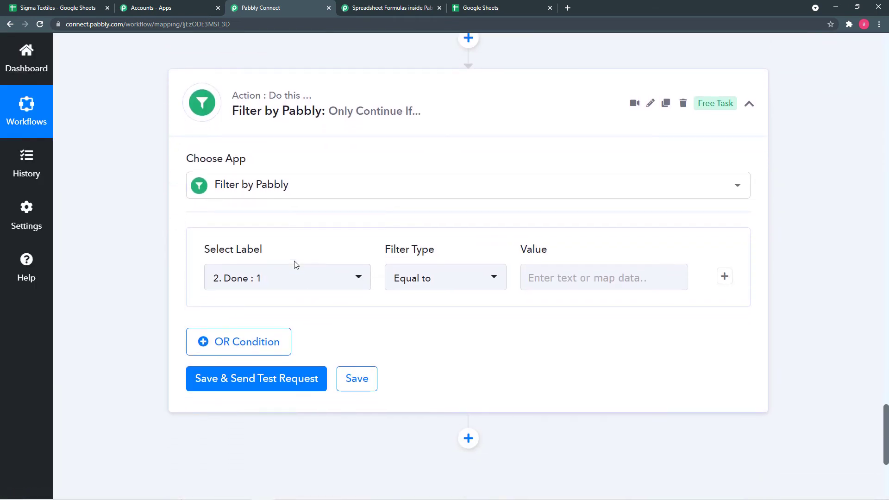
scroll(297, 265, "down", 1)
scroll(186, 244, "up", 3)
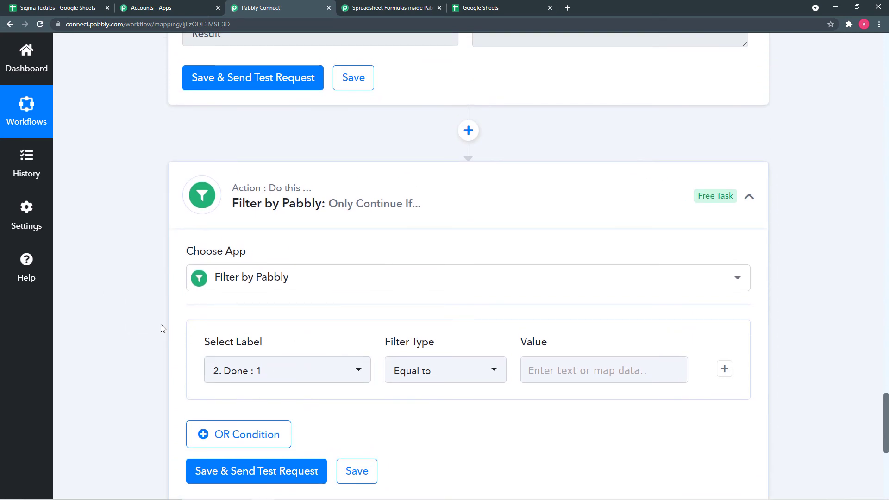
scroll(163, 328, "down", 2)
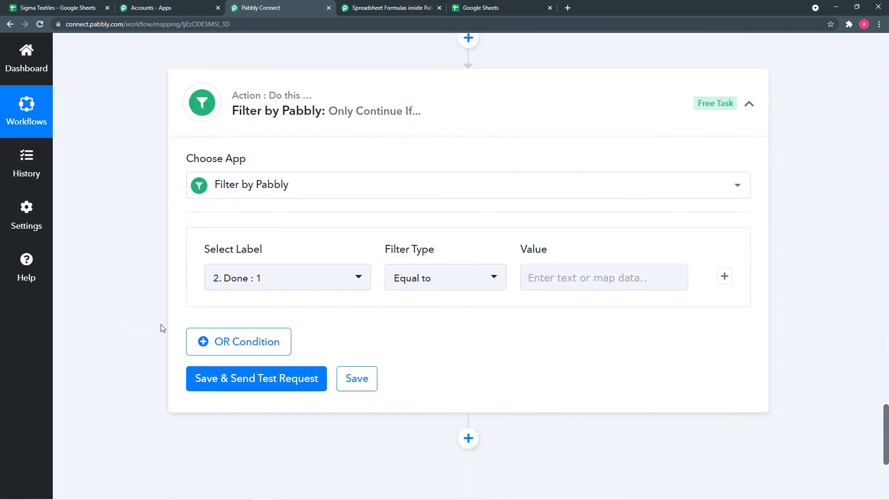
Set the filter condition's label to the Number Formatter's Result value
left_click(314, 288)
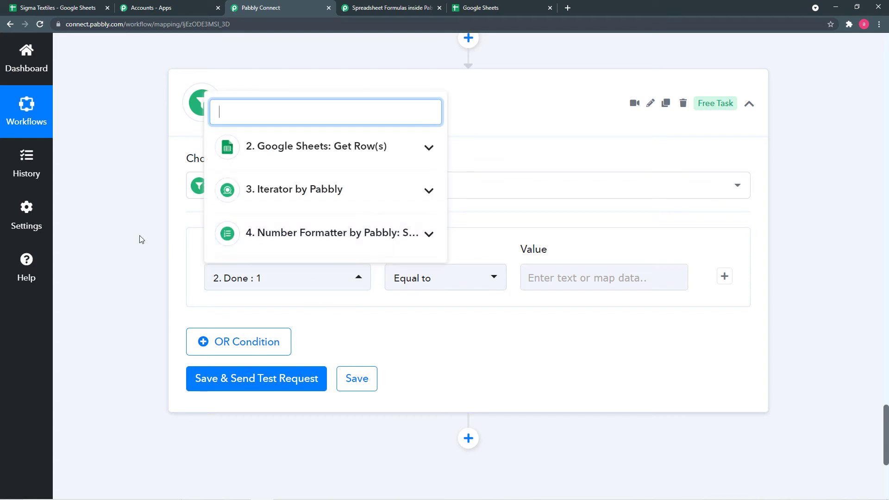
left_click(97, 215)
scroll(110, 214, "up", 7)
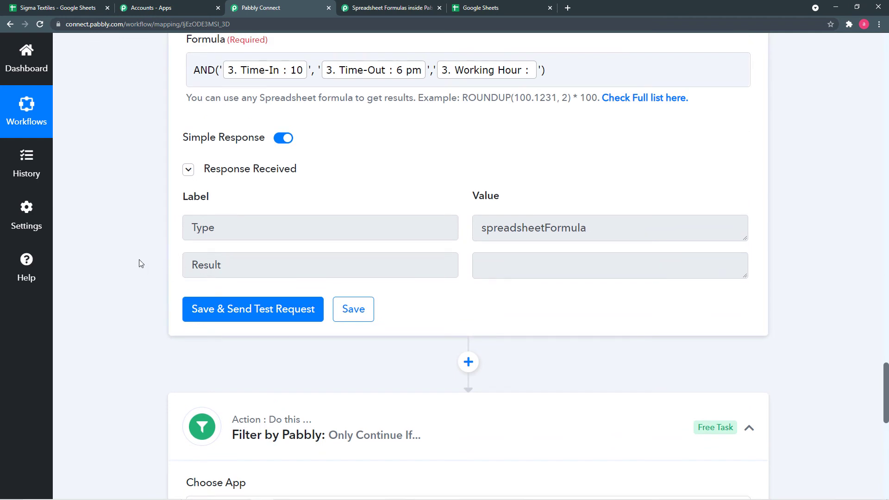
scroll(139, 260, "down", 9)
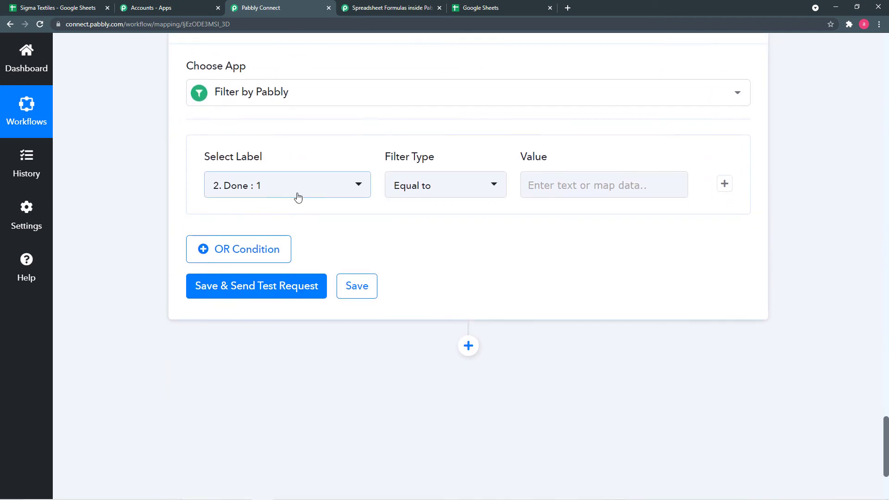
left_click(297, 196)
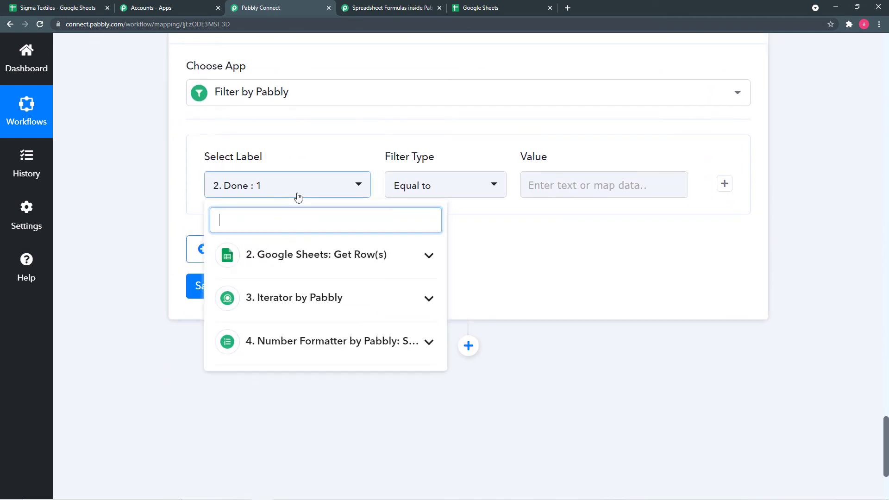
left_click(322, 356)
left_click(275, 417)
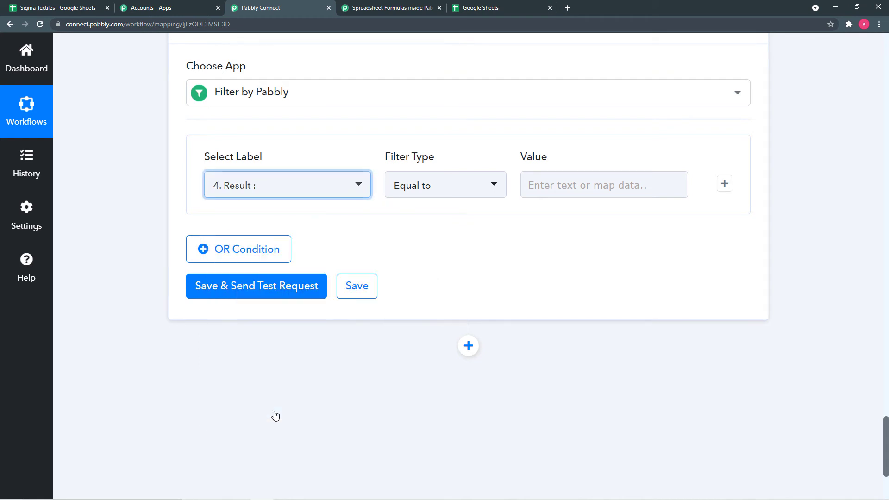
left_click(327, 399)
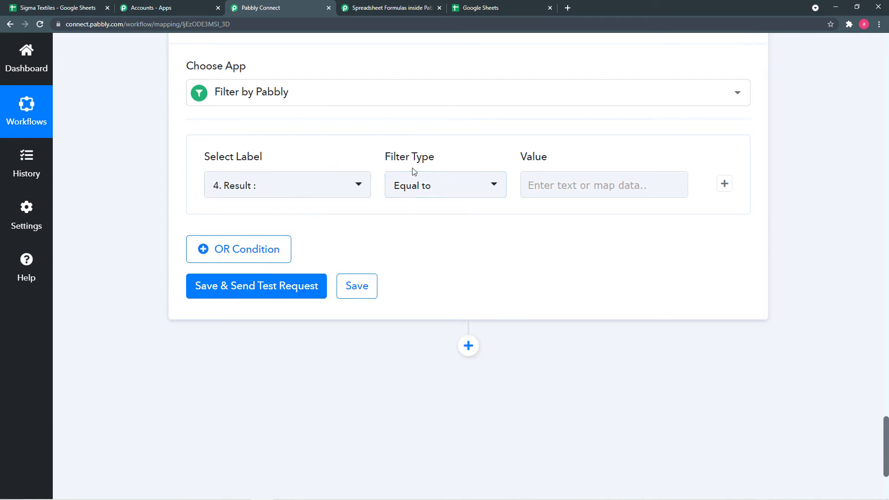
Set the filter condition's type to Does not equal to and its value to 1
left_click(426, 187)
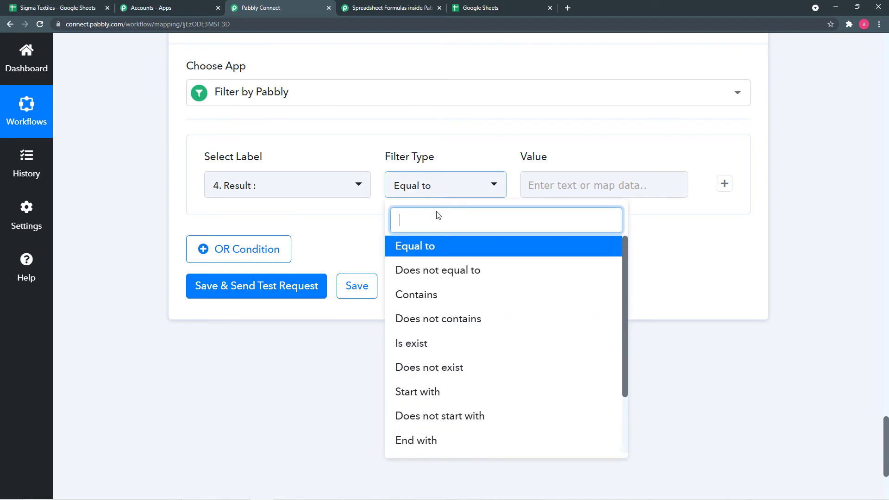
left_click(437, 276)
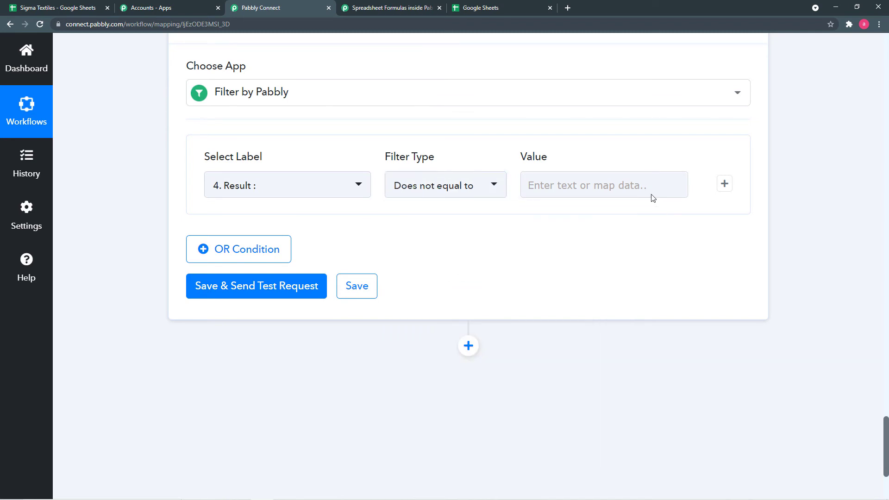
left_click(625, 184)
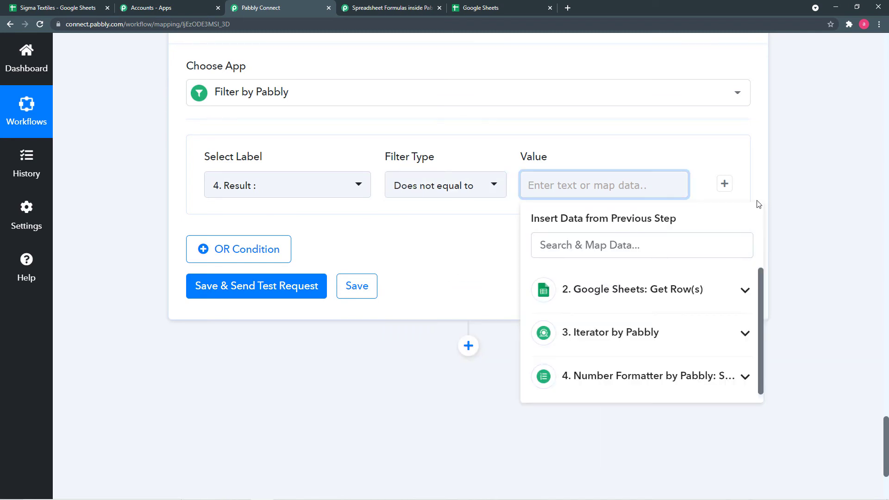
type("1")
left_click(771, 204)
Check the Number Formatter's AND formula and Result value against the Time Sheet entries
scroll(783, 206, "up", 5)
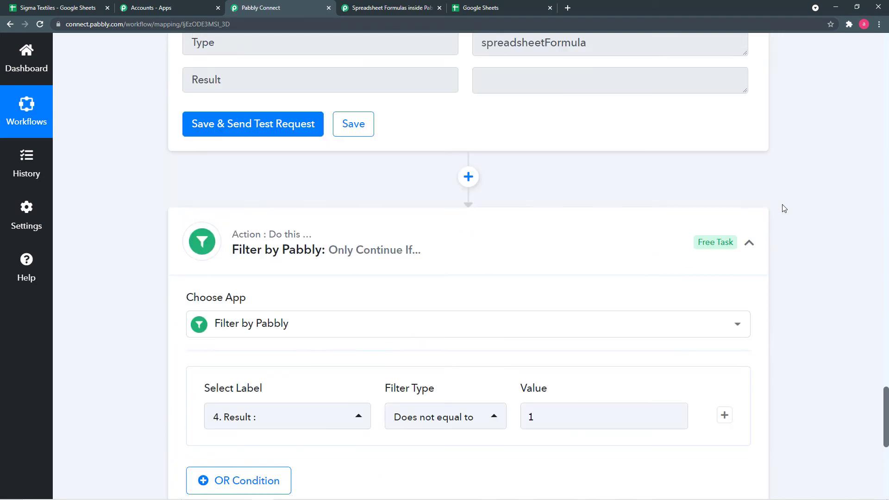
scroll(784, 209, "up", 8)
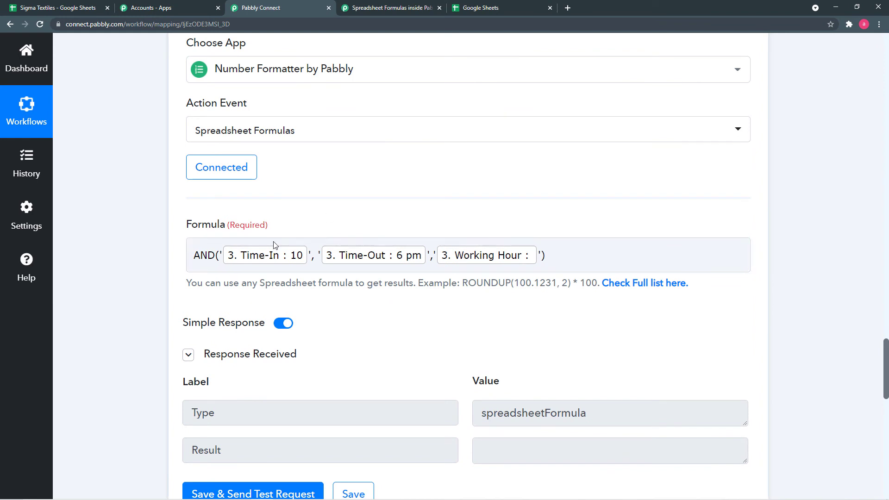
scroll(453, 320, "down", 4)
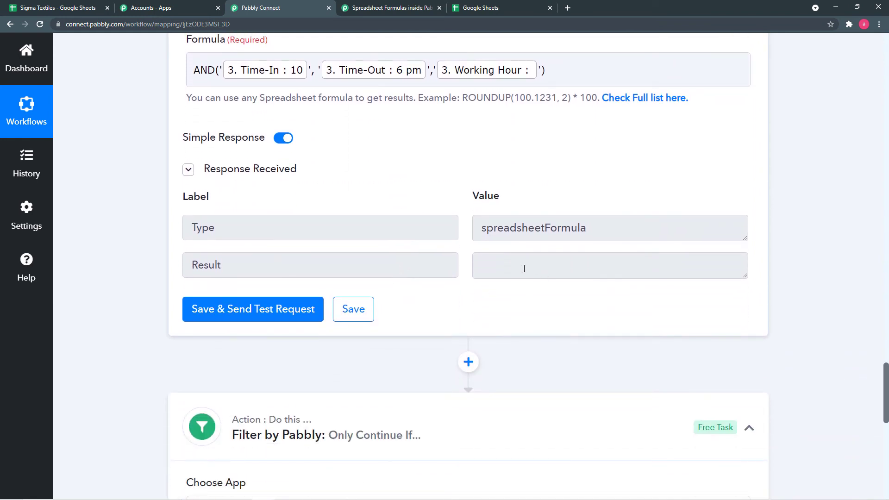
left_click(525, 268)
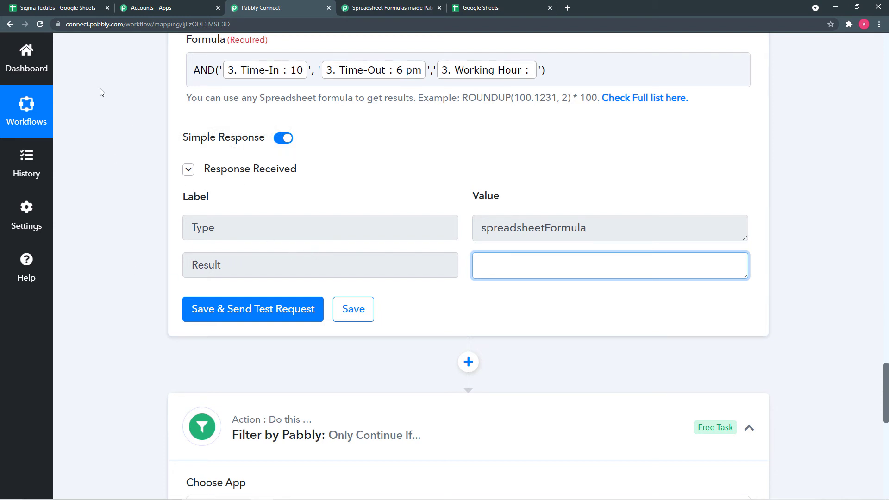
left_click(84, 9)
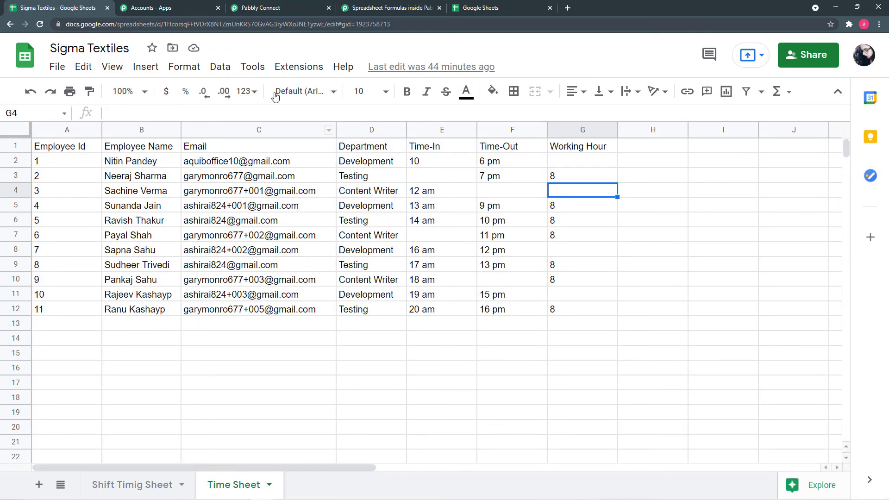
left_click(271, 9)
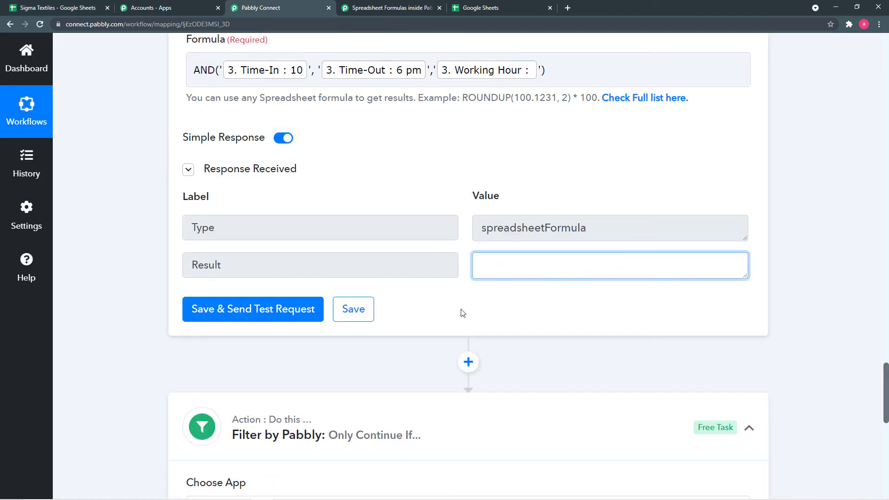
Save the filter with a test request and review its response alongside the Number Formatter's result
scroll(462, 313, "down", 5)
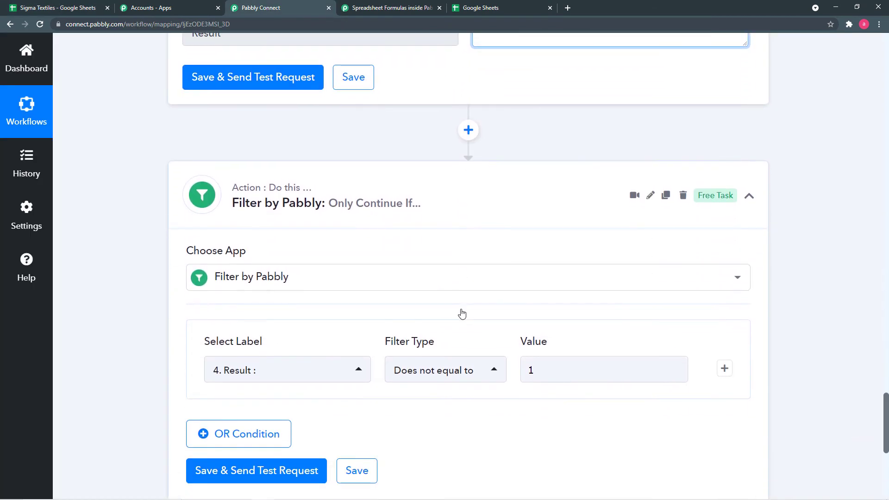
scroll(462, 313, "down", 1)
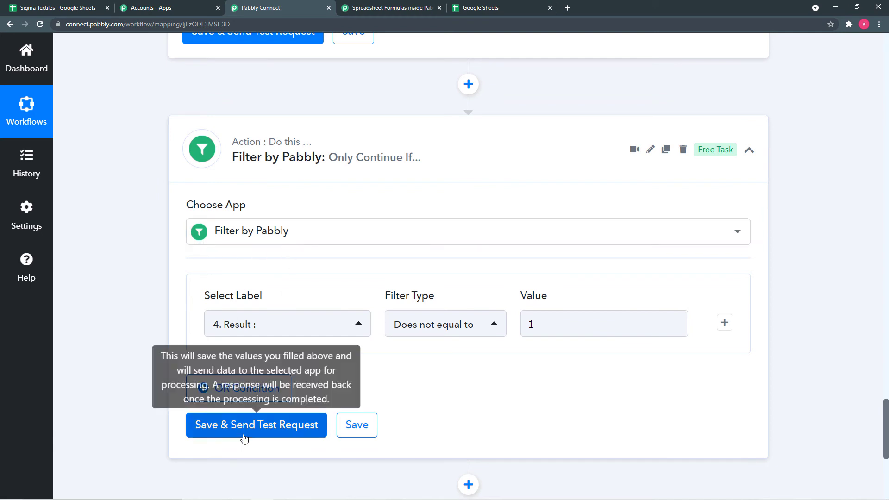
left_click(241, 431)
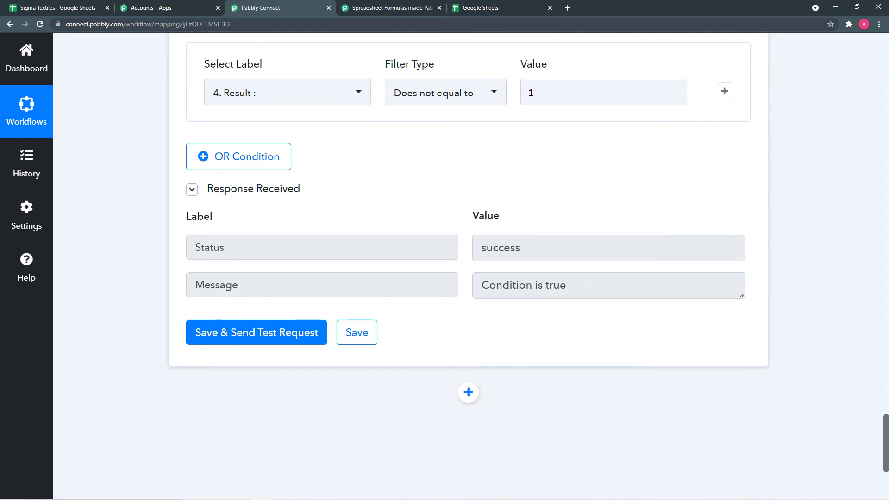
scroll(364, 230, "up", 5)
scroll(394, 282, "up", 6)
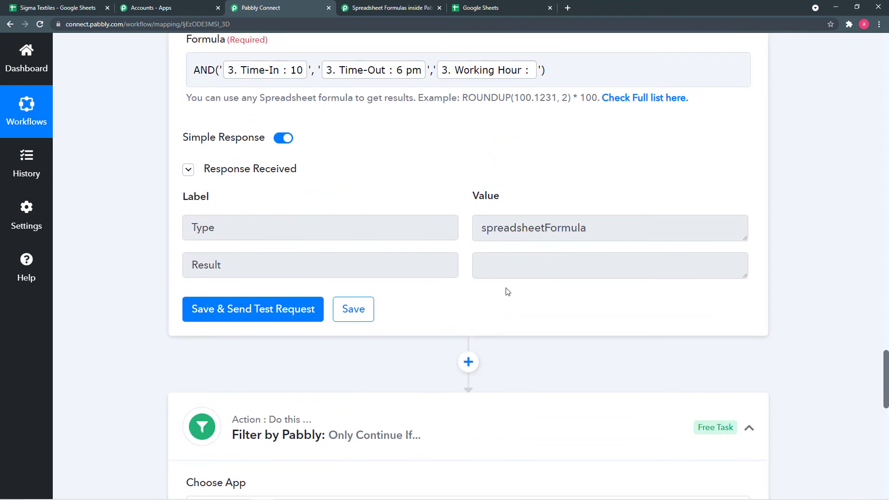
scroll(496, 288, "down", 4)
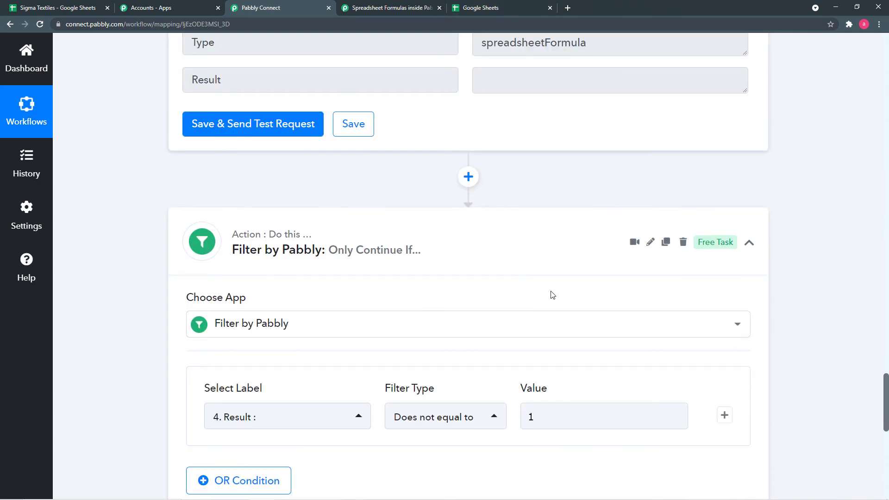
scroll(547, 364, "down", 5)
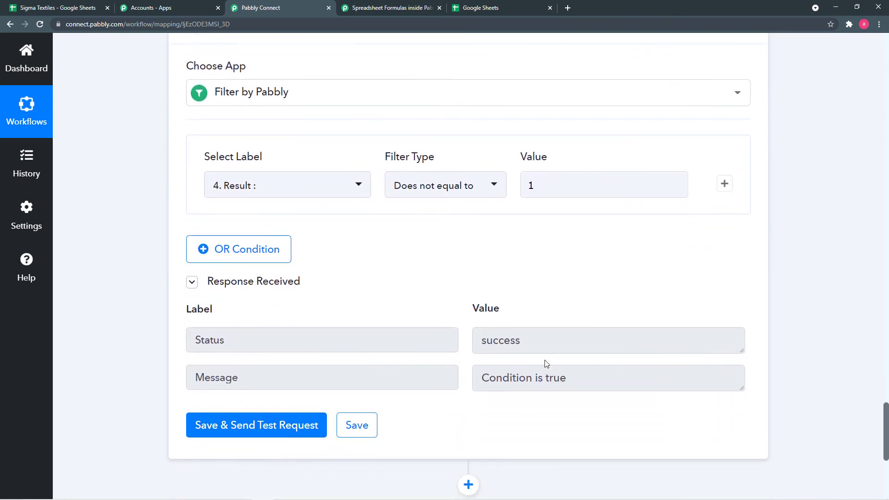
Add a Gmail action after the filter with Send an Email as its action event
scroll(546, 364, "down", 1)
scroll(136, 256, "down", 1)
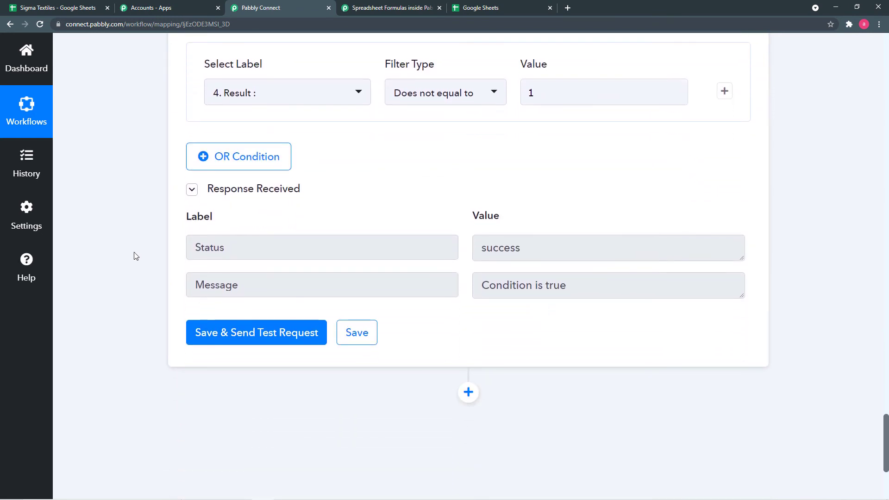
scroll(136, 257, "down", 1)
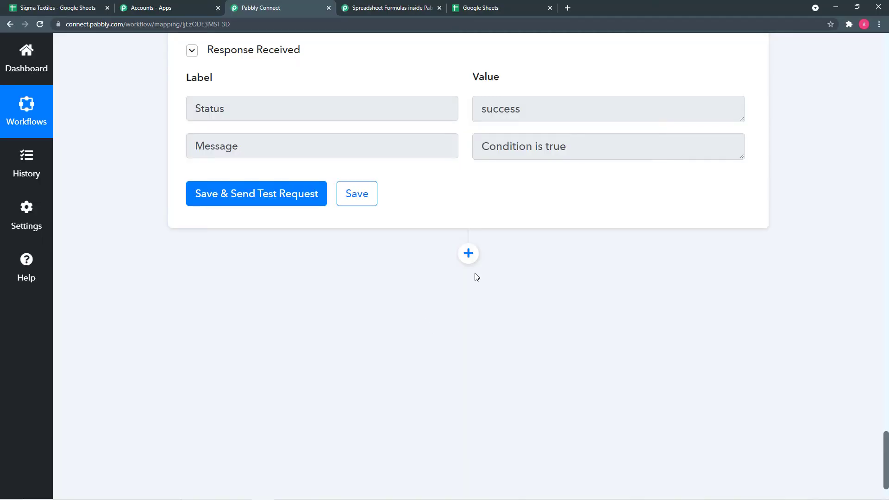
left_click(468, 254)
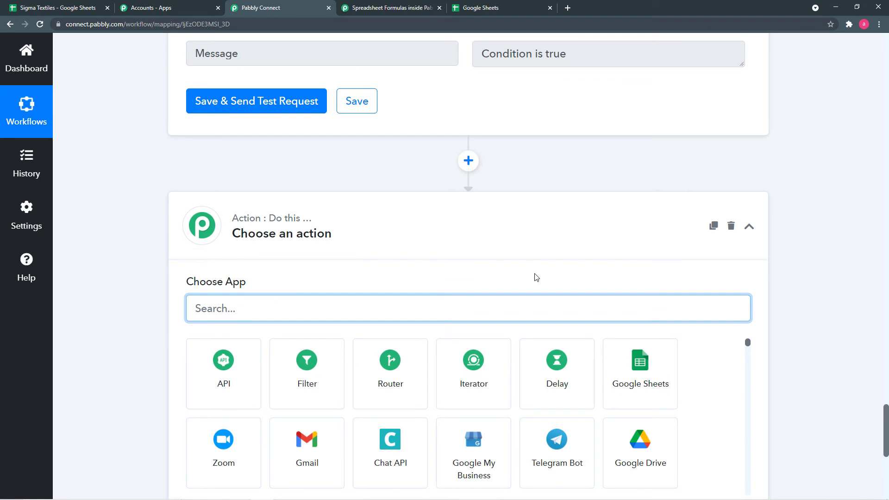
scroll(410, 352, "down", 2)
left_click(309, 369)
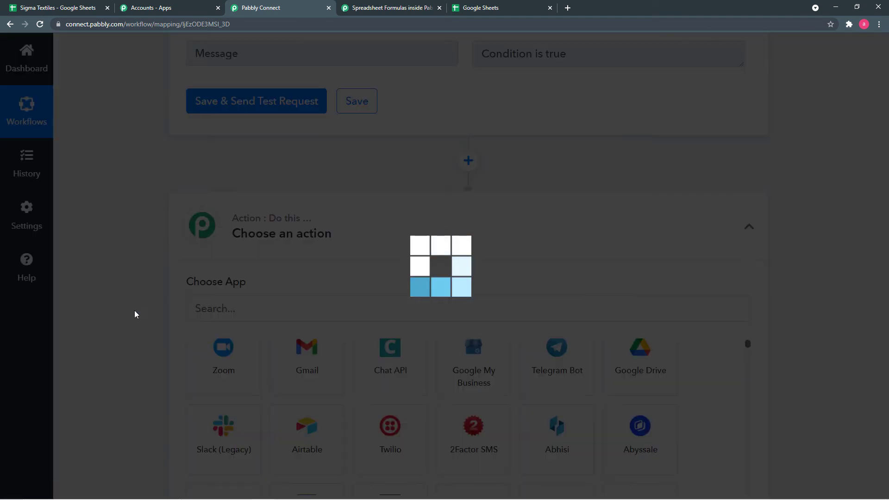
scroll(137, 315, "down", 2)
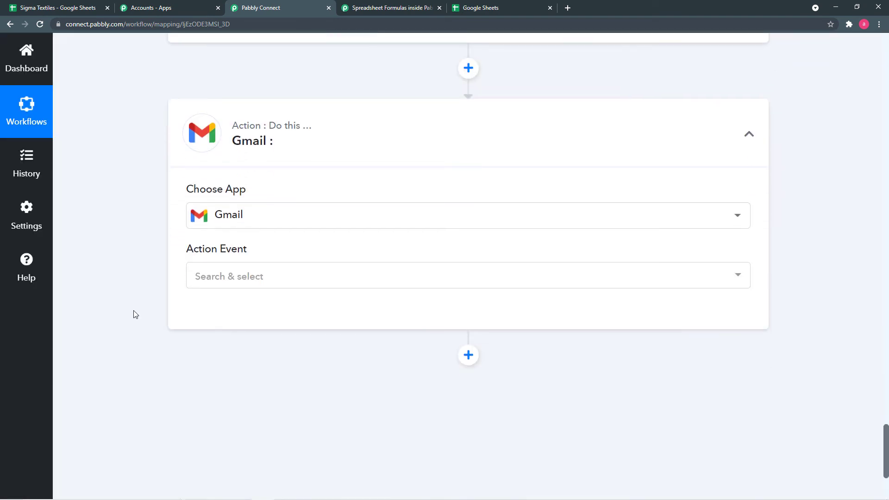
left_click(268, 280)
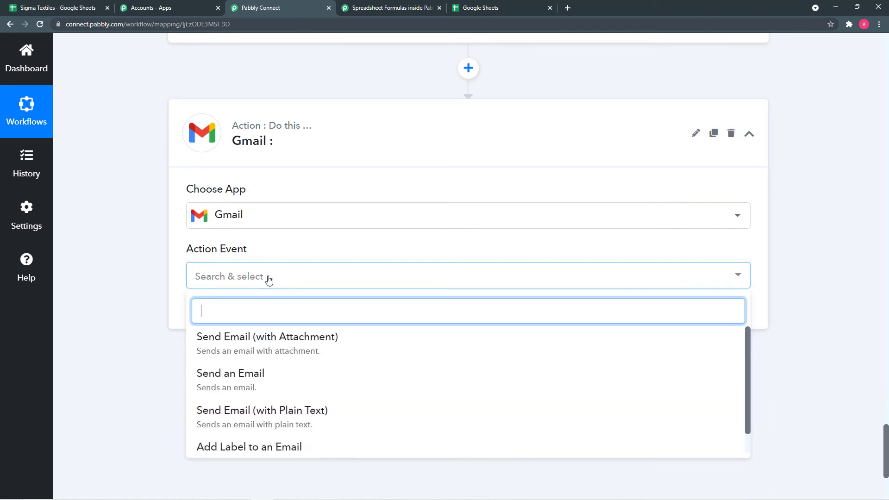
left_click(229, 380)
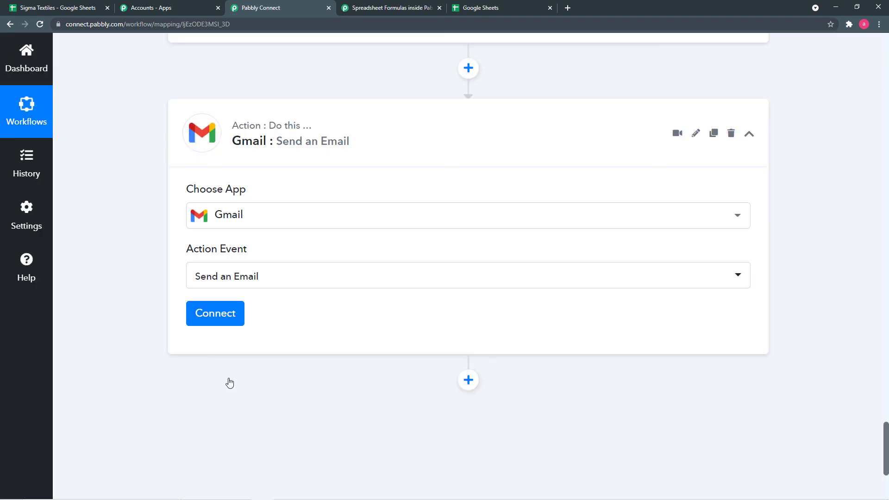
Connect the Gmail action through a new connection, choosing the sender's Google account and granting Pabbly Connect access
left_click(214, 317)
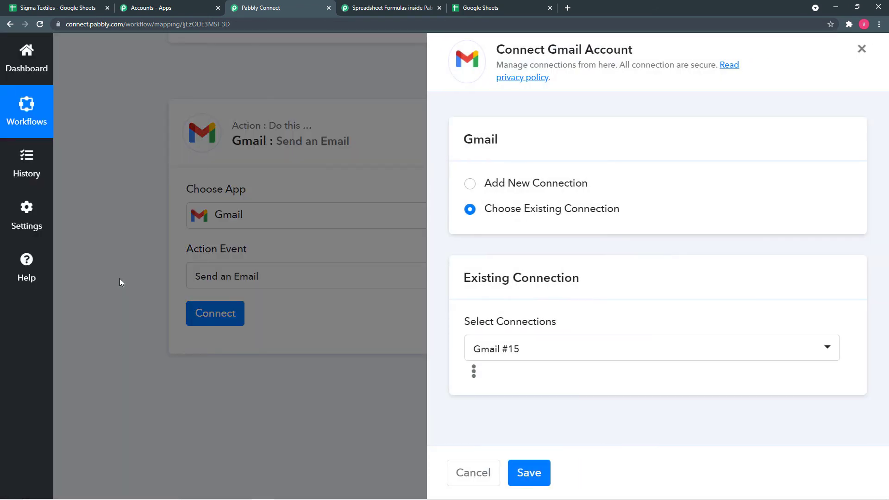
left_click(469, 185)
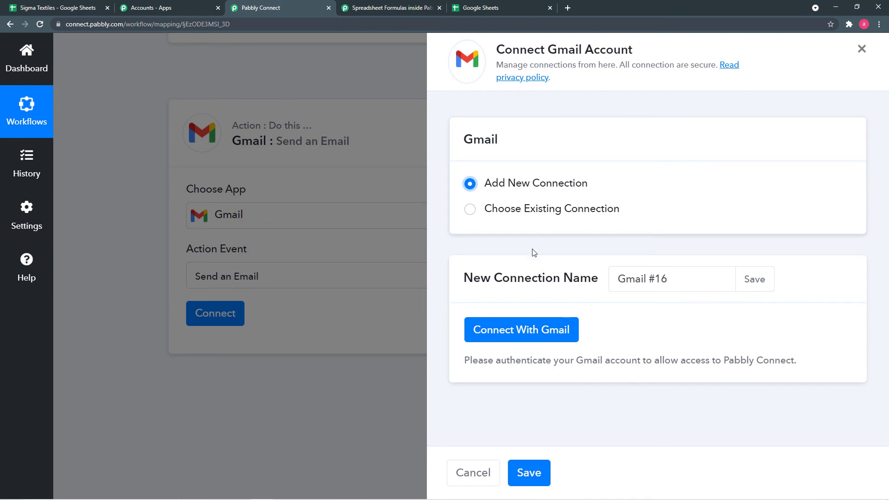
left_click(496, 338)
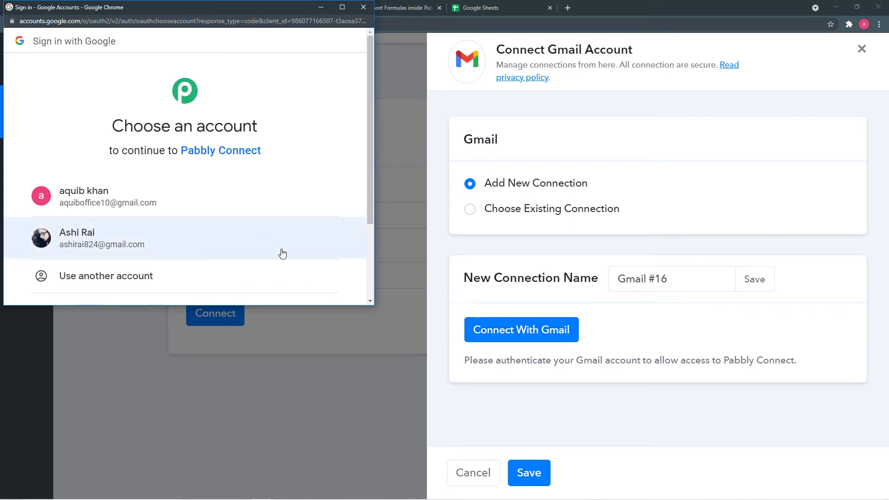
left_click(87, 244)
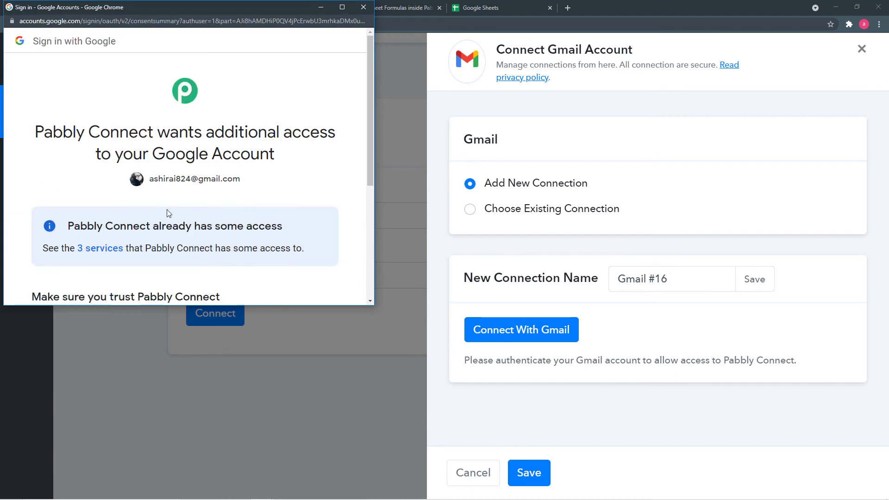
scroll(168, 213, "down", 3)
scroll(168, 213, "down", 2)
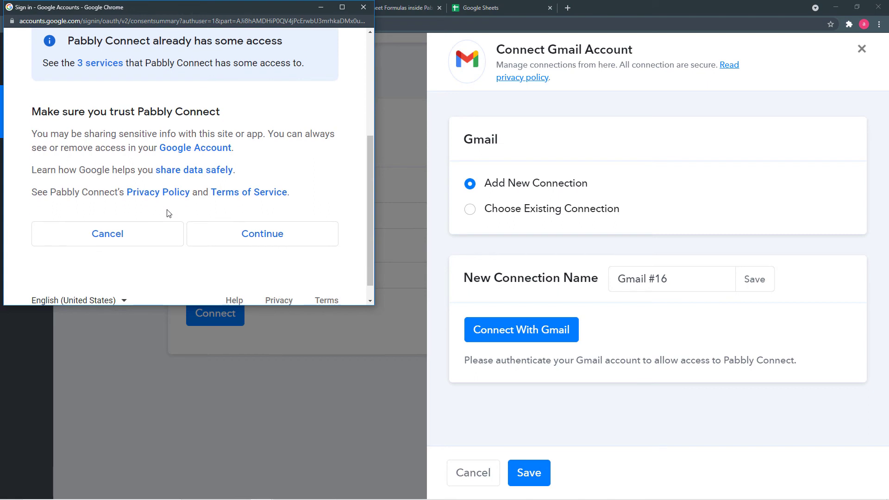
left_click(228, 238)
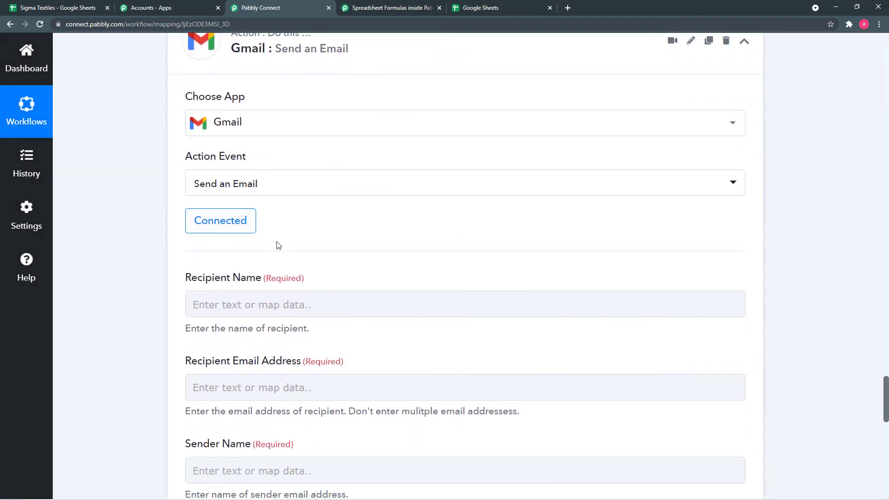
Check the Iterator's response values and map its Employee Name to the Gmail action's Recipient Name
scroll(142, 240, "down", 1)
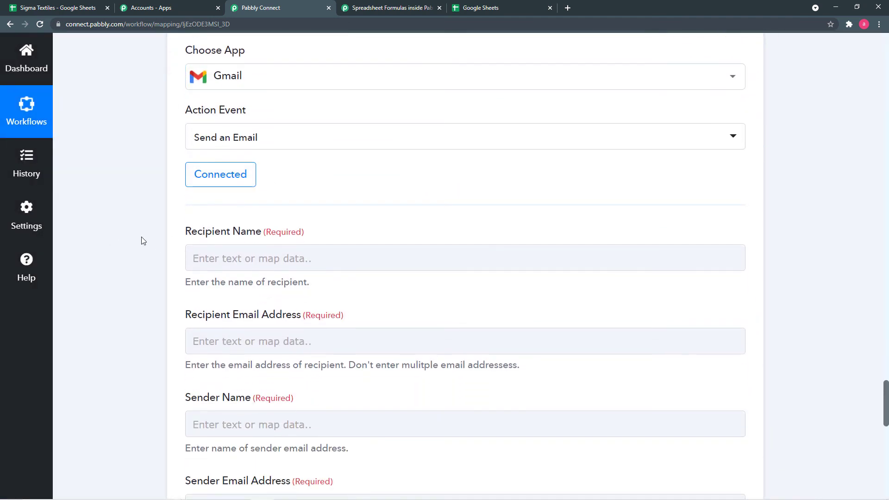
scroll(141, 240, "down", 3)
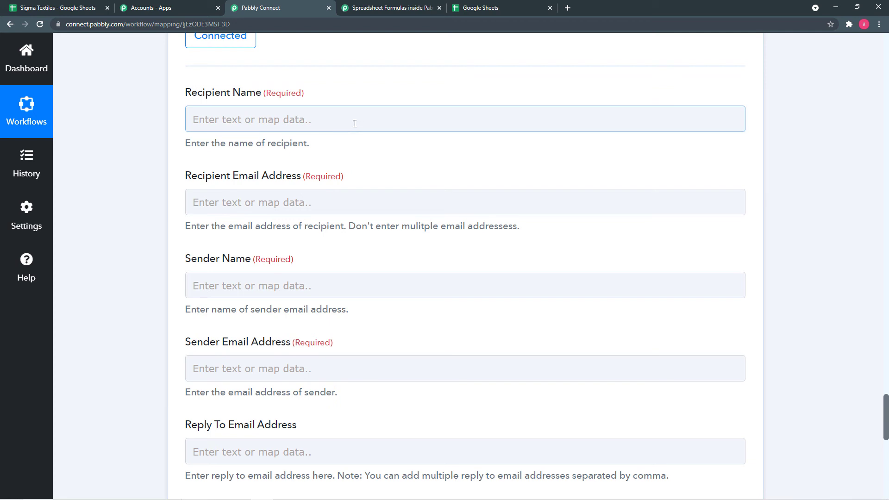
left_click(314, 124)
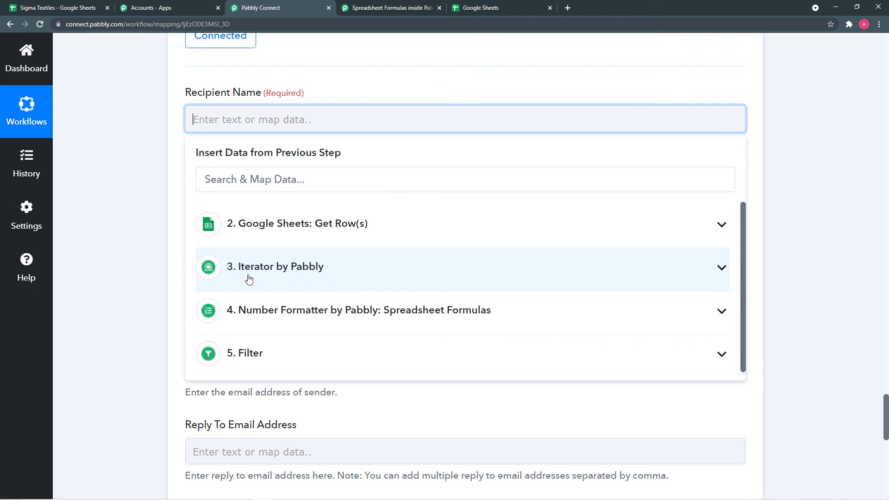
scroll(165, 229, "up", 3)
scroll(162, 227, "up", 20)
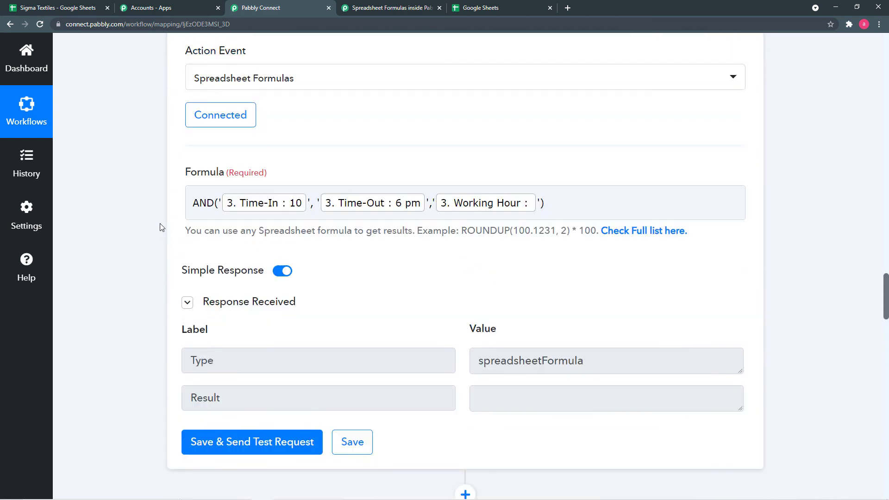
scroll(161, 227, "up", 15)
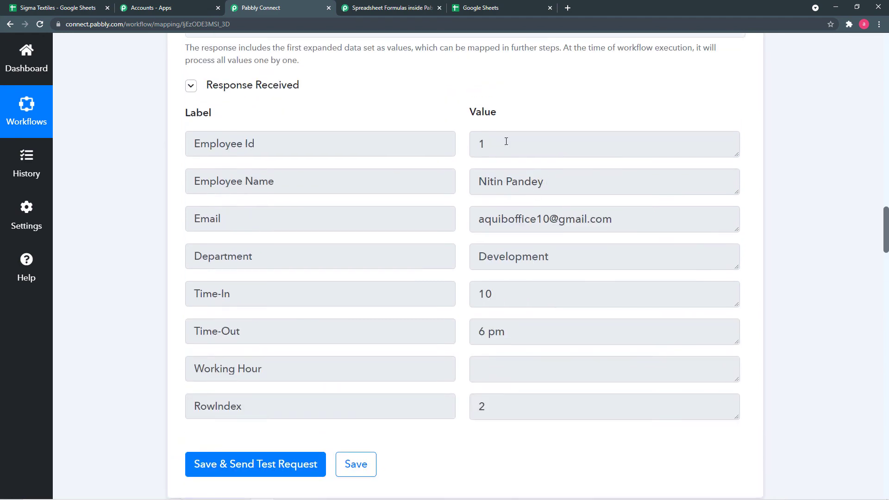
scroll(393, 204, "up", 6)
scroll(398, 204, "down", 7)
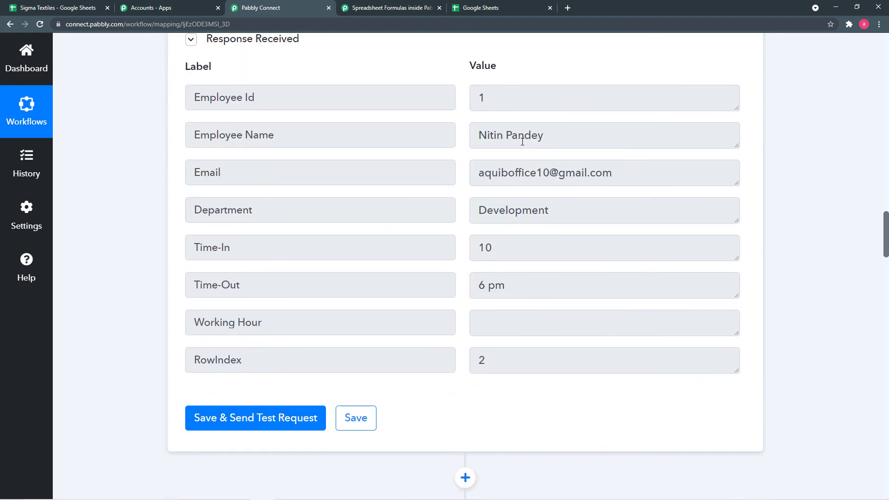
scroll(162, 243, "down", 13)
scroll(162, 242, "down", 20)
scroll(162, 243, "down", 1)
left_click(252, 220)
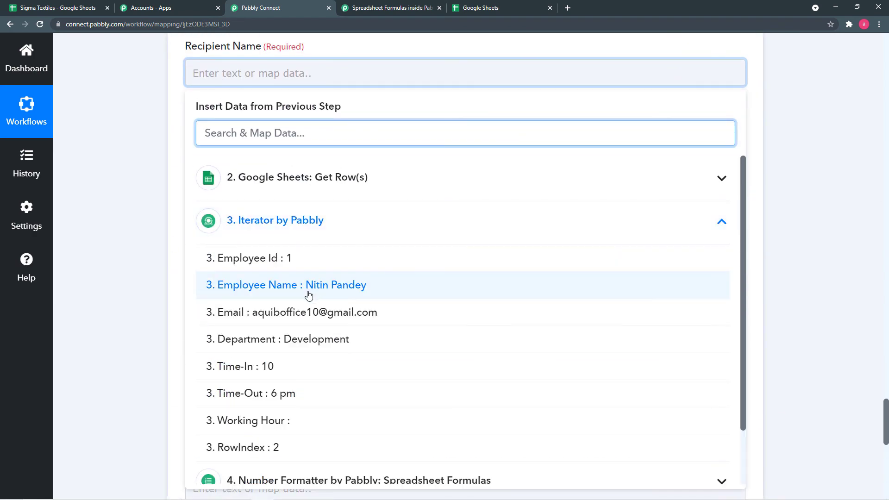
left_click(336, 288)
left_click(170, 185)
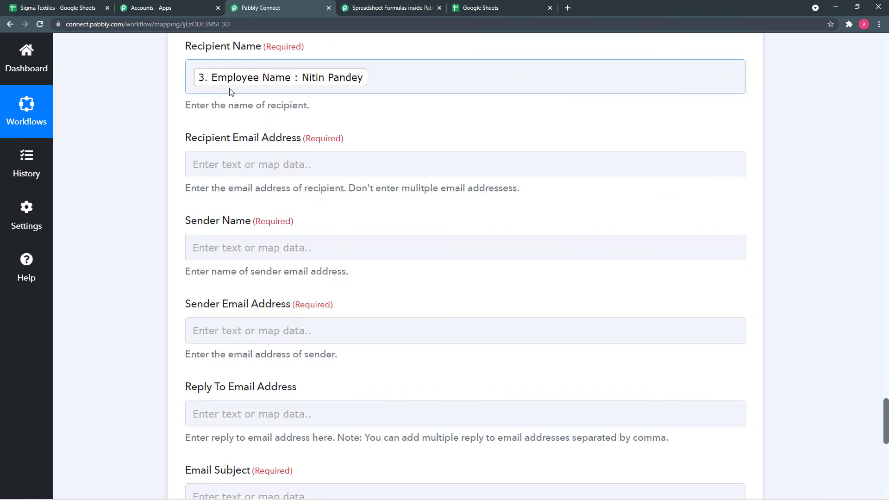
Map the Iterator's Email value to the Gmail action's Recipient Email Address
left_click(273, 165)
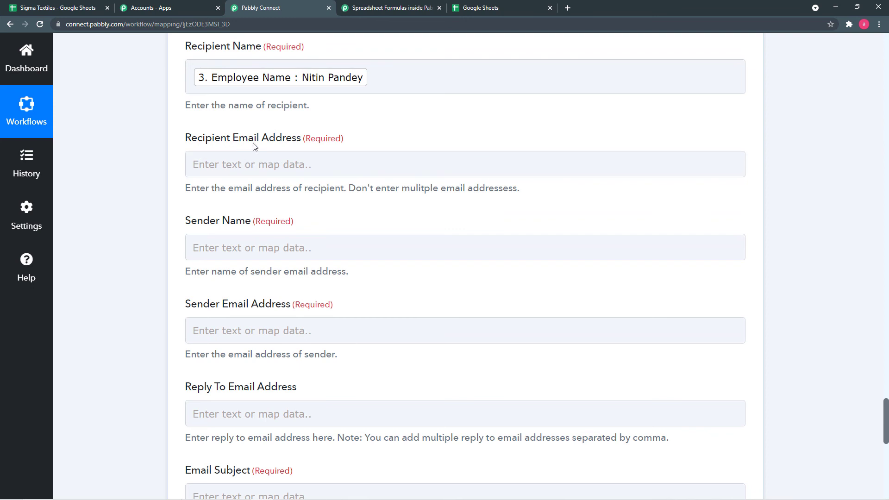
left_click(325, 165)
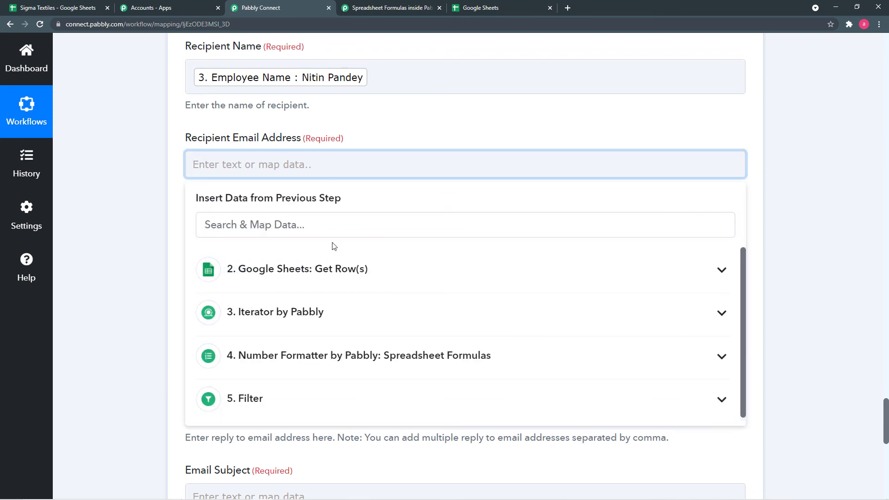
left_click(294, 312)
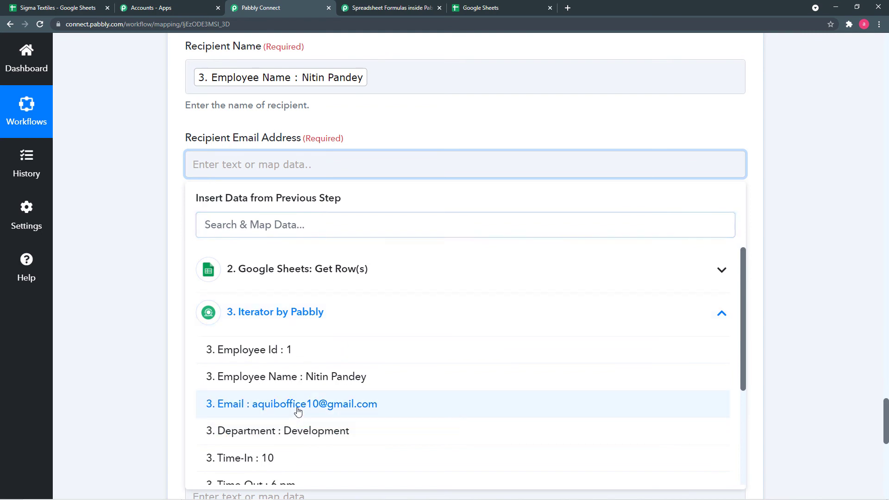
left_click(255, 410)
left_click(137, 292)
Set the Gmail action's Sender Name to Sigma Textiles
left_click(304, 260)
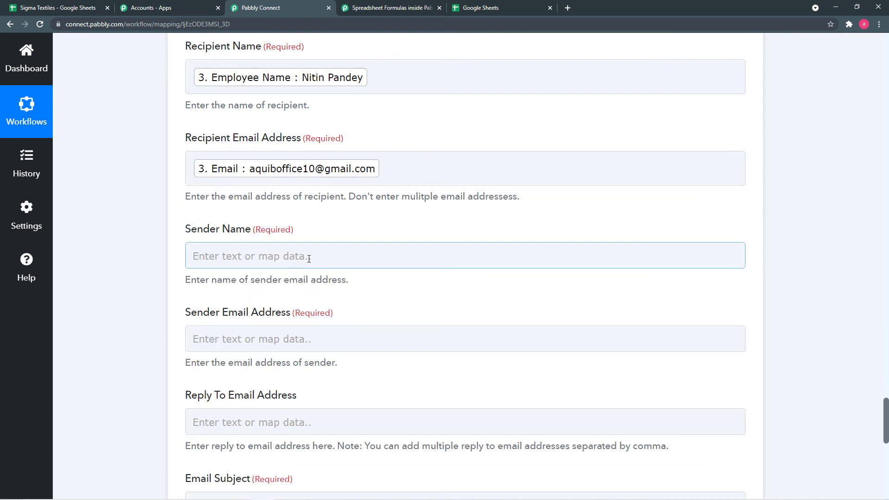
left_click(311, 257)
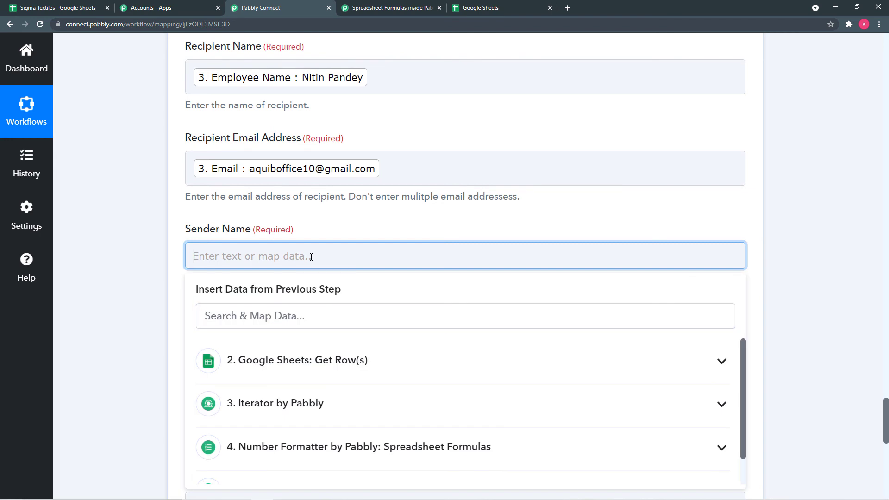
type("sign")
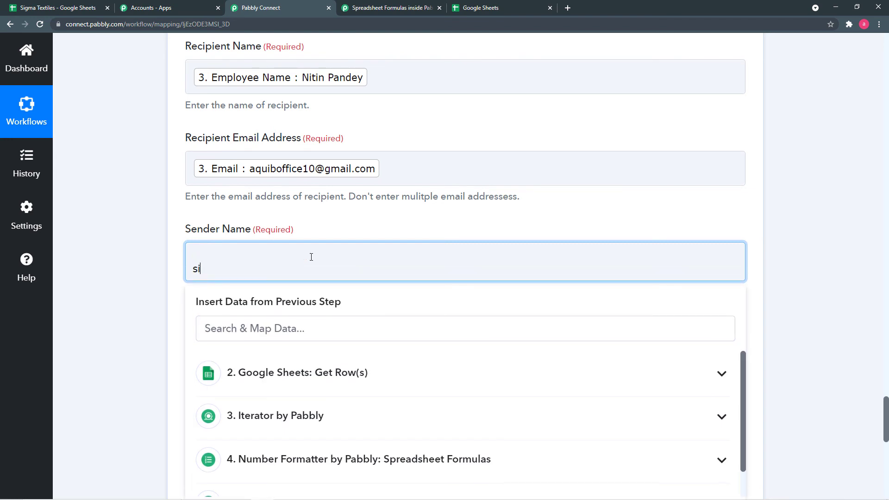
key("BackSpace")
key("BackSpace")
key("BackSpace")
type("Si")
type("gma")
type(" Tes")
type("xtile")
key("BackSpace")
key("BackSpace")
key("BackSpace")
key("BackSpace")
key("BackSpace")
key("BackSpace")
type("xtile")
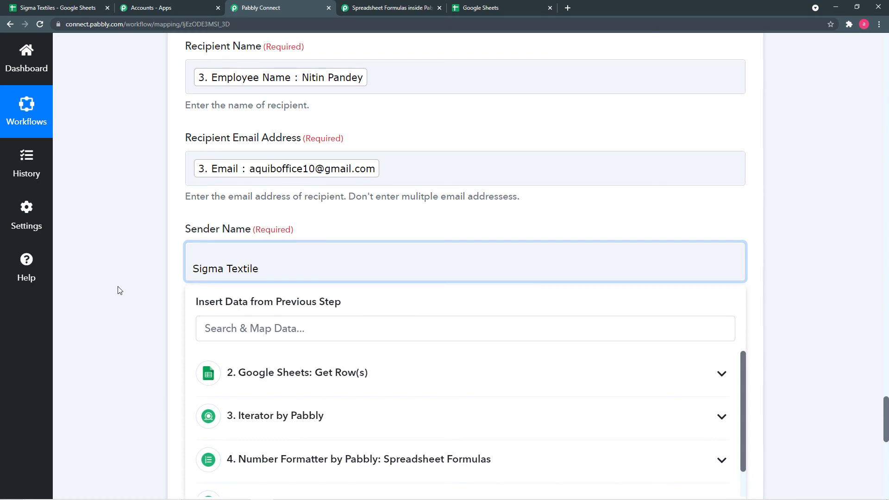
type("s")
key("BackSpace")
type("s")
left_click(123, 290)
Fill in the Gmail action's Sender Email Address with the connected account's e-mail
scroll(123, 291, "down", 3)
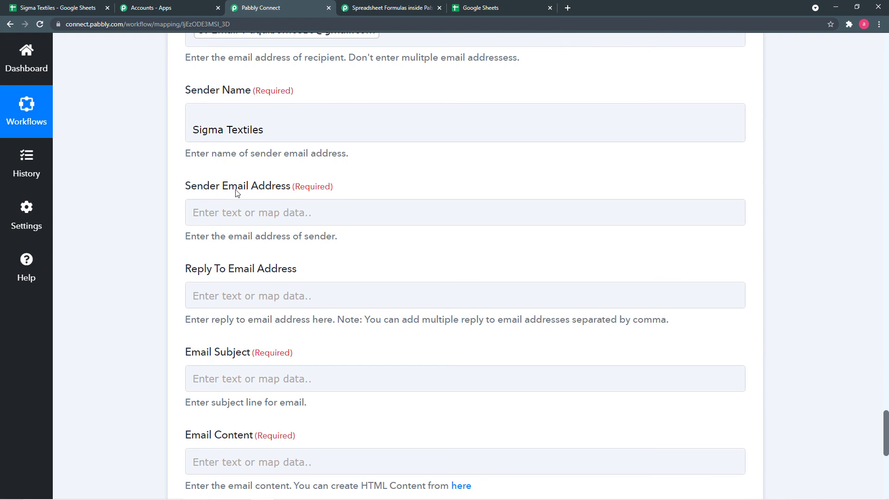
left_click(332, 214)
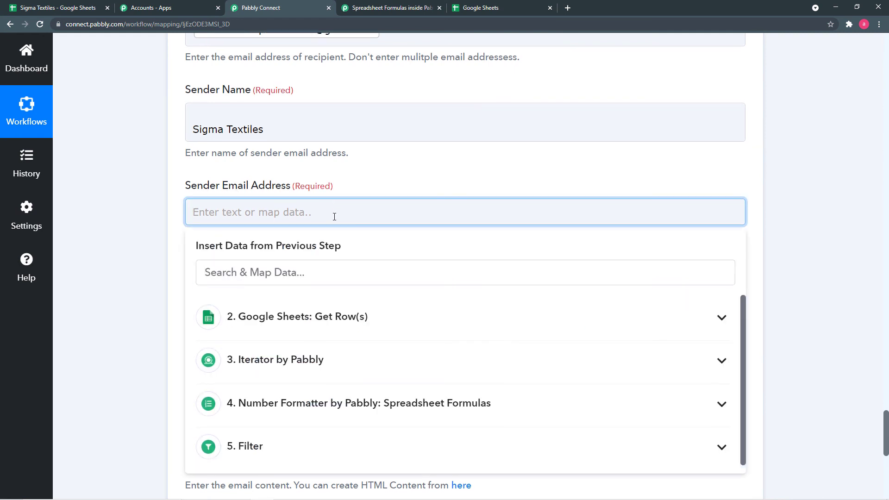
scroll(334, 216, "down", 1)
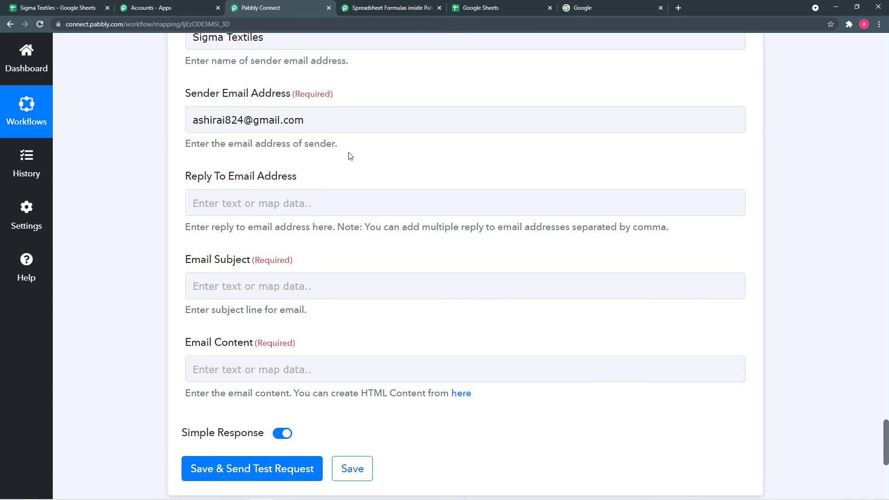
Set the Gmail action's Email Subject to "Time Sheet Filling Reminder"
scroll(349, 155, "down", 1)
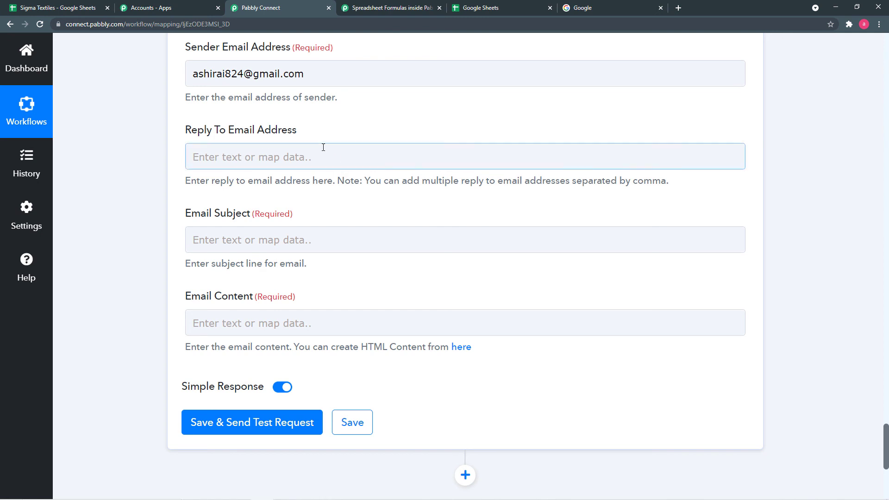
scroll(190, 185, "down", 1)
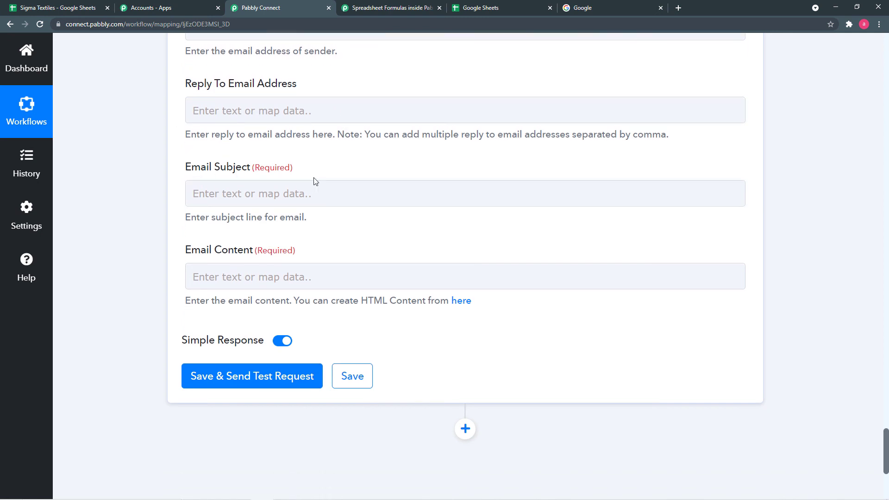
scroll(324, 181, "down", 1)
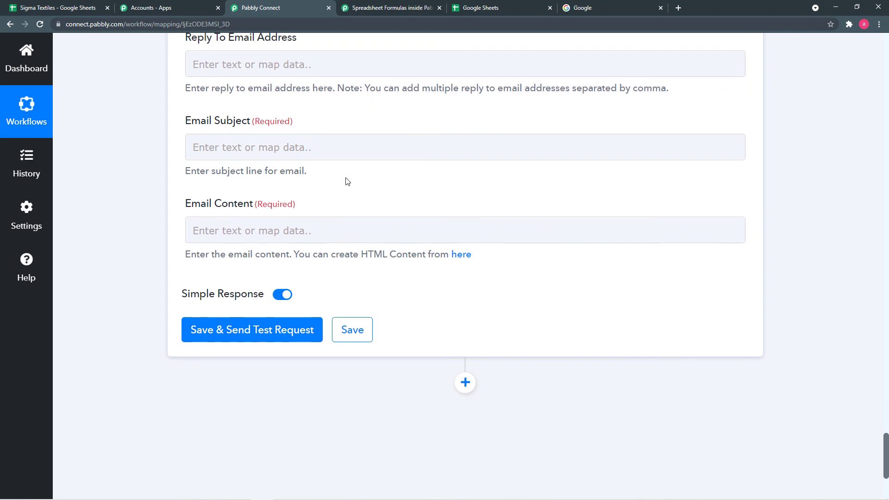
left_click(342, 151)
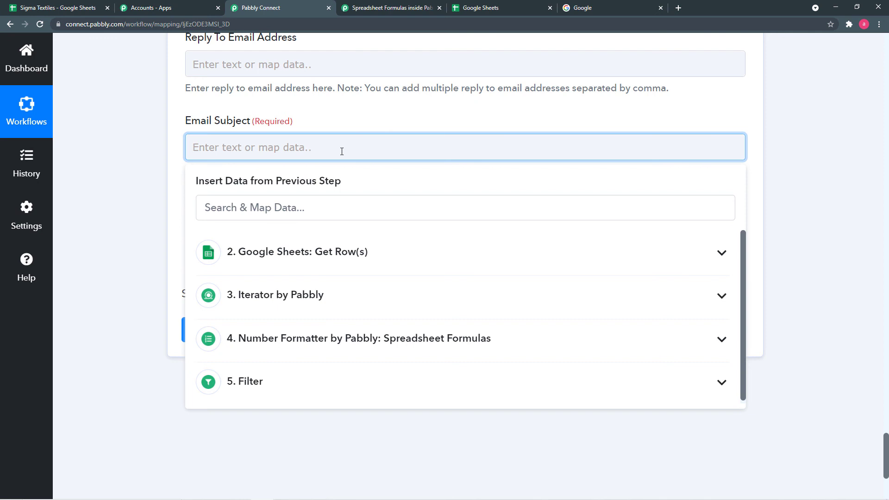
type("Time ")
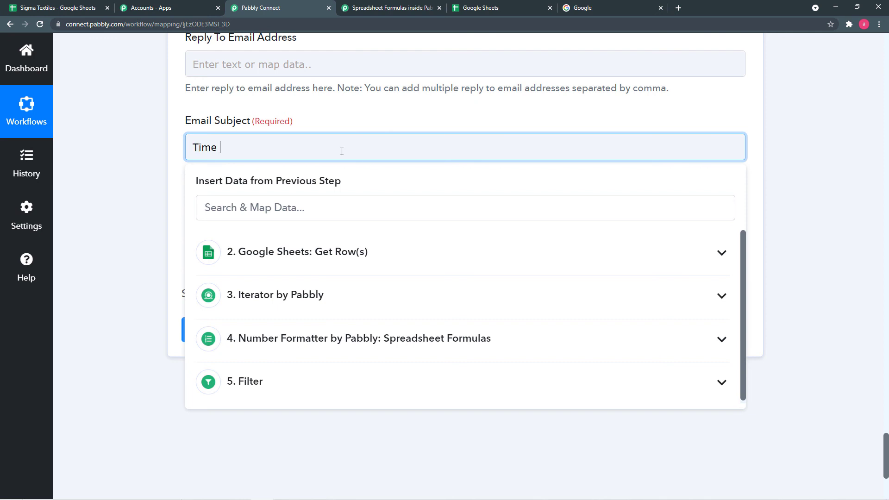
type("Sheet Filling Remim")
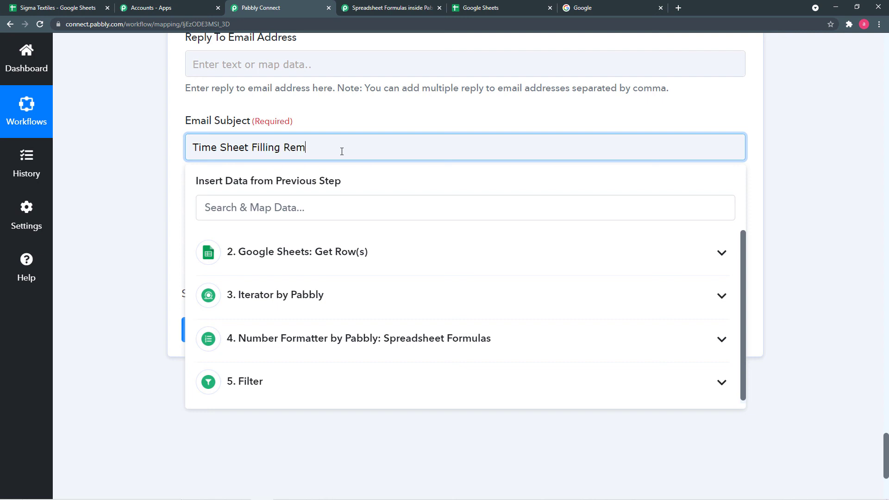
key("BackSpace")
type("nder")
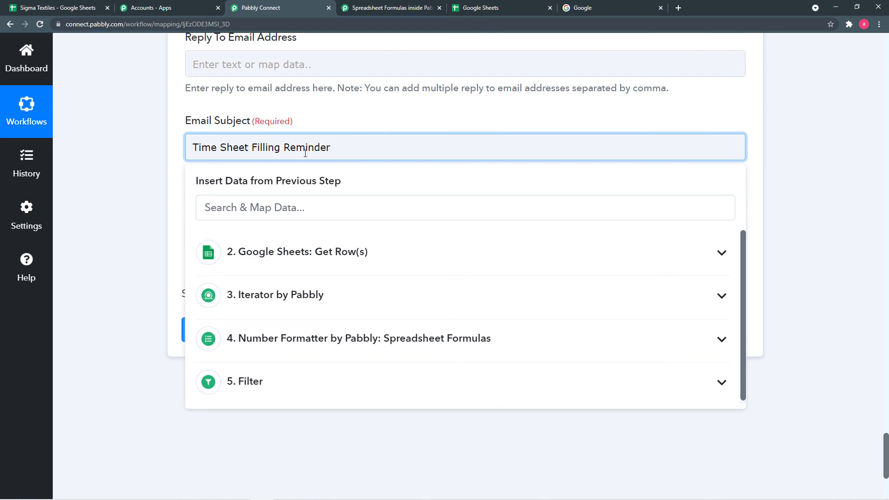
left_click(183, 181)
Begin the Gmail action's Email Content with the greeting "Hello,"
scroll(195, 186, "down", 2)
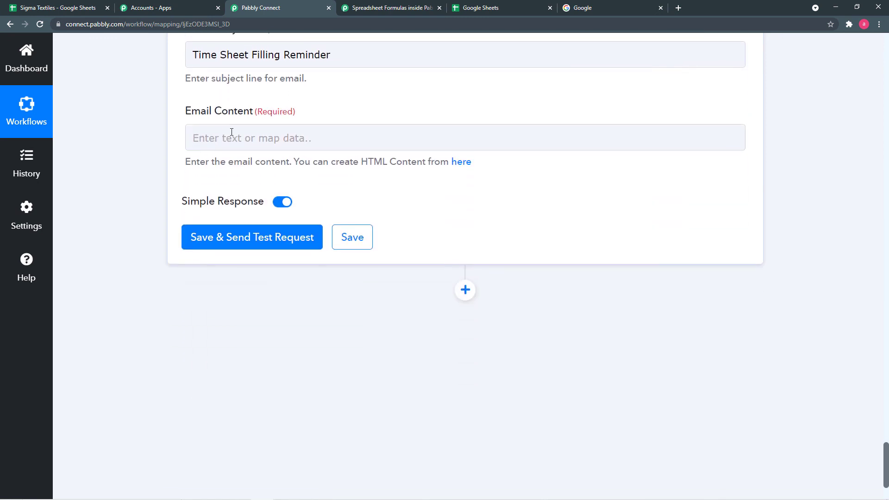
left_click(261, 131)
left_click(255, 143)
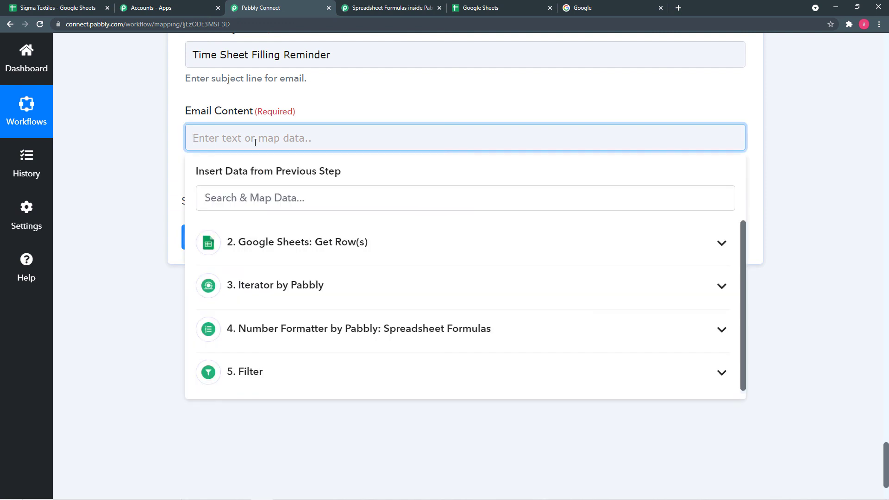
type("DE")
key("BackSpace")
type("a")
key("BackSpace")
type("ear")
key("BackSpace")
key("BackSpace")
key("BackSpace")
type("Hello")
left_click(133, 180)
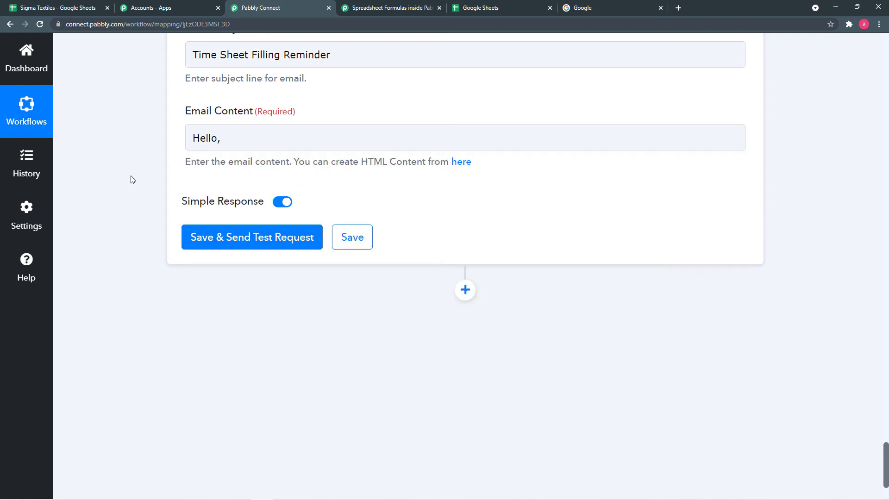
Append "<br> Dear" to the Email Content, followed by the mapped Employee Name from the Iterator
left_click(259, 138)
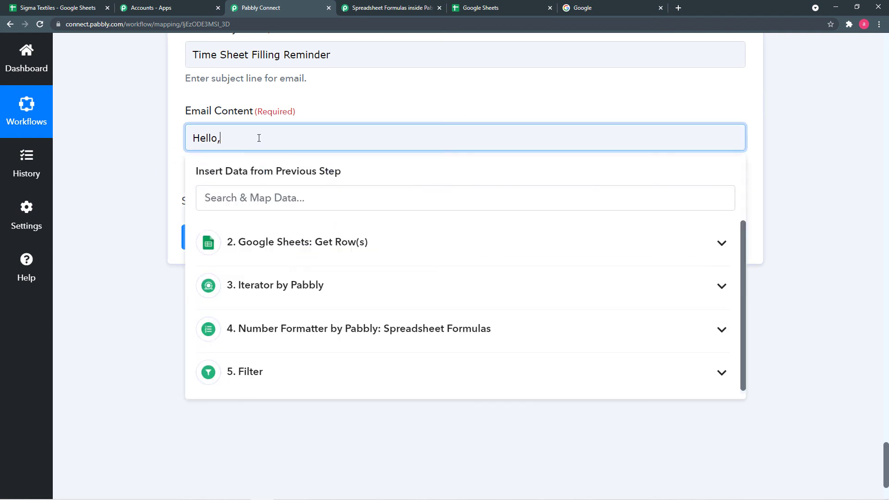
type("<br>")
type("Dear")
left_click(343, 299)
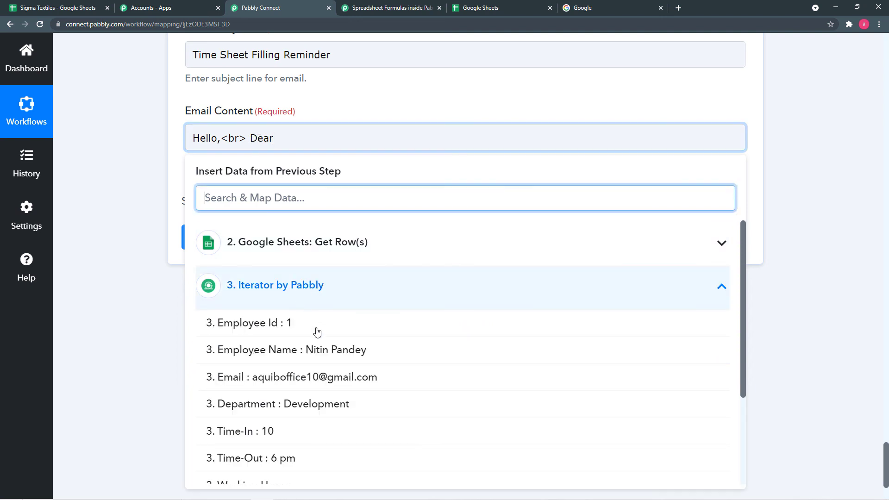
left_click(328, 361)
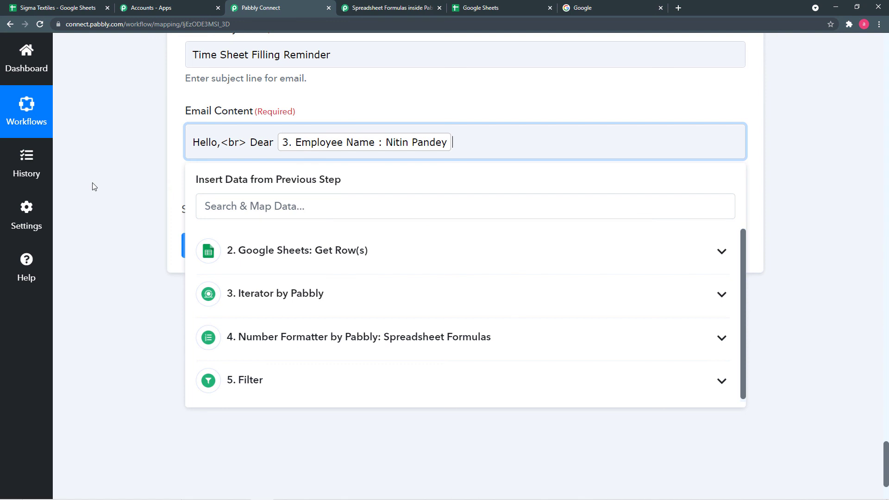
Add "<br> This is to notify that you have failed to fill the timesheet completely on 13/09/2021.", a request to complete it and Sigma Textiles' sign-off
type("<br> This is to notify that y")
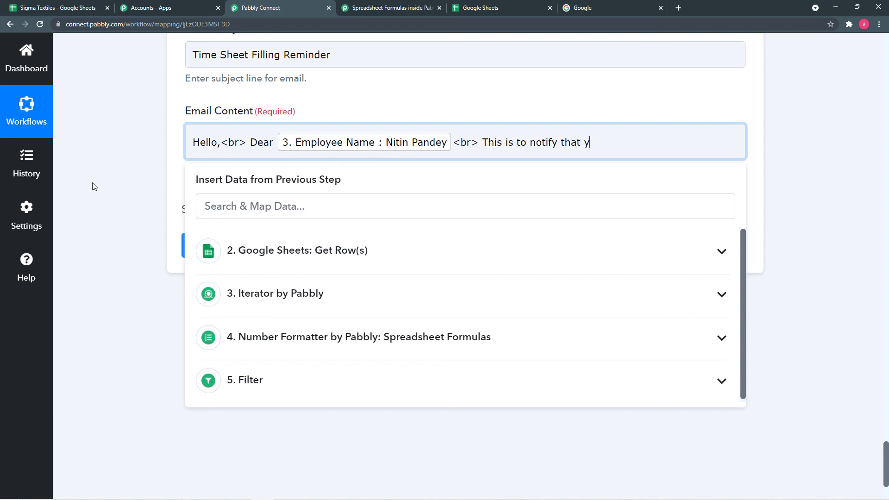
type("ou have")
key("BackSpace")
key("BackSpace")
type("ve failed to fill the timeshhe")
type("t")
key("BackSpace")
key("BackSpace")
key("BackSpace")
type("eet comp;")
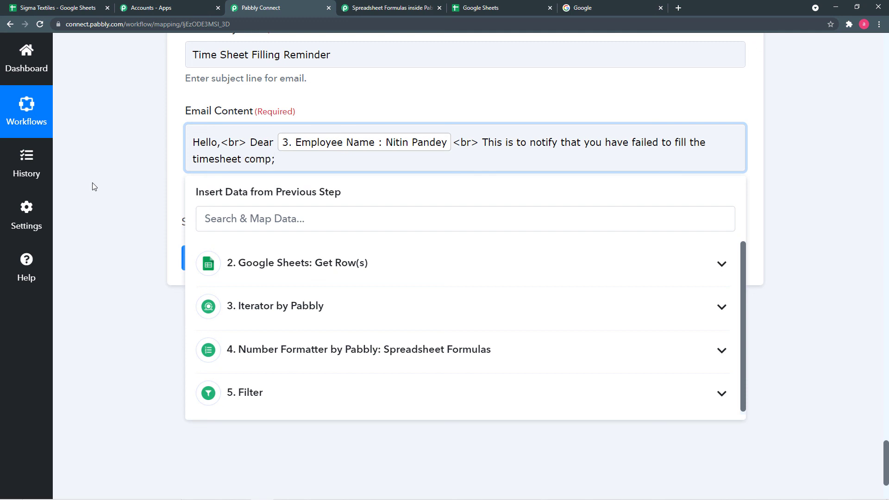
key("BackSpace")
type("letely")
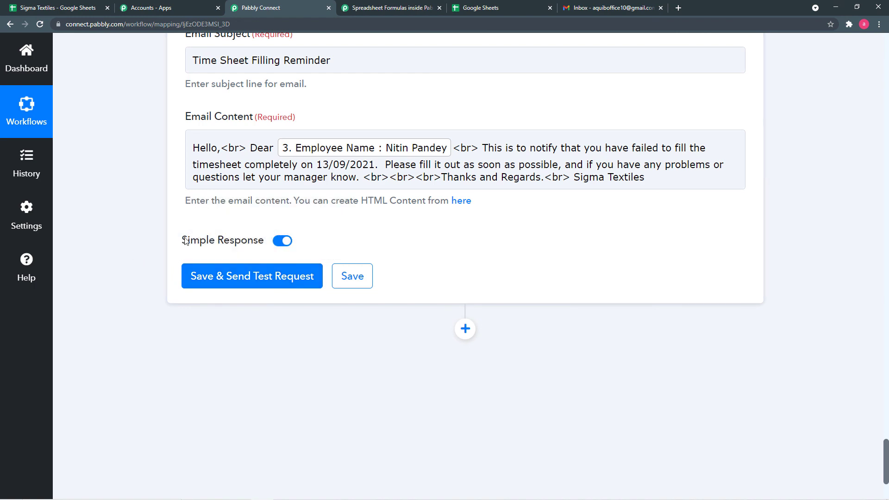
Check the filled-in Gmail fields, then save the action and send a test request
scroll(134, 183, "up", 5)
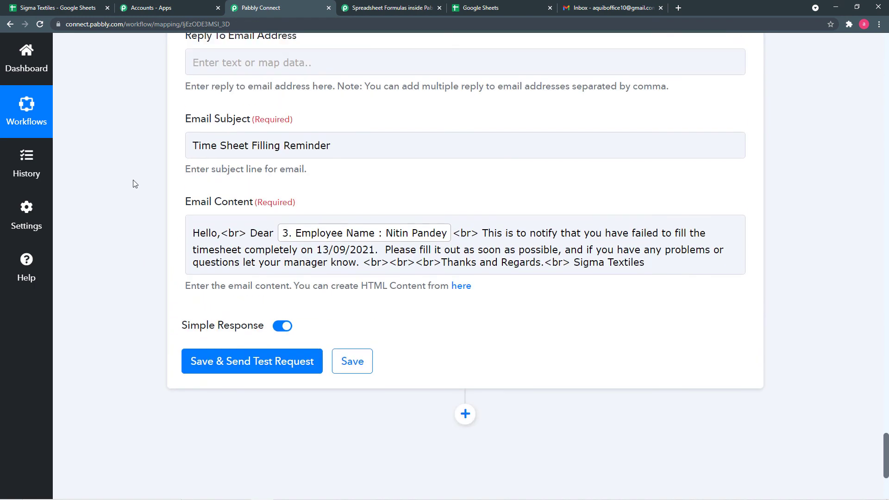
scroll(134, 183, "up", 4)
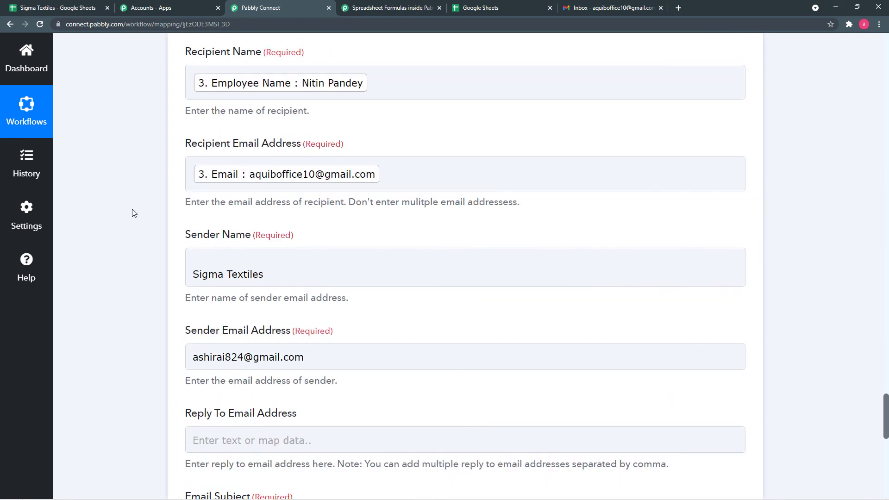
scroll(133, 213, "down", 9)
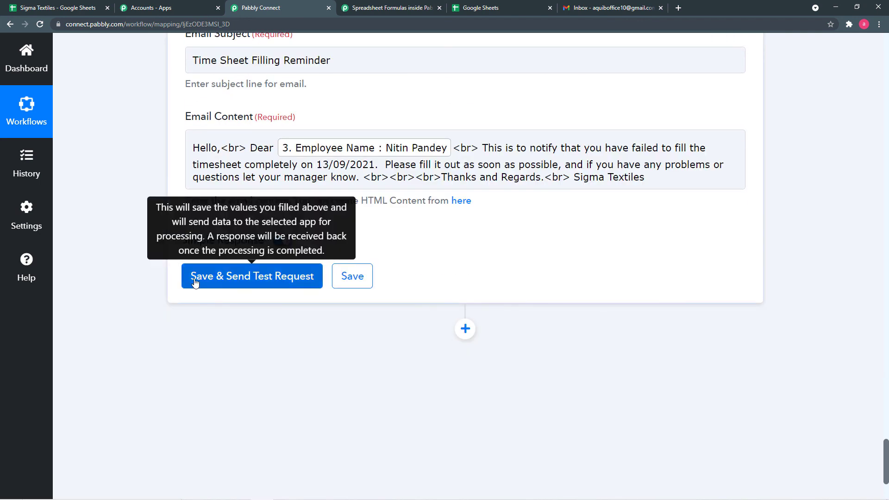
left_click(194, 278)
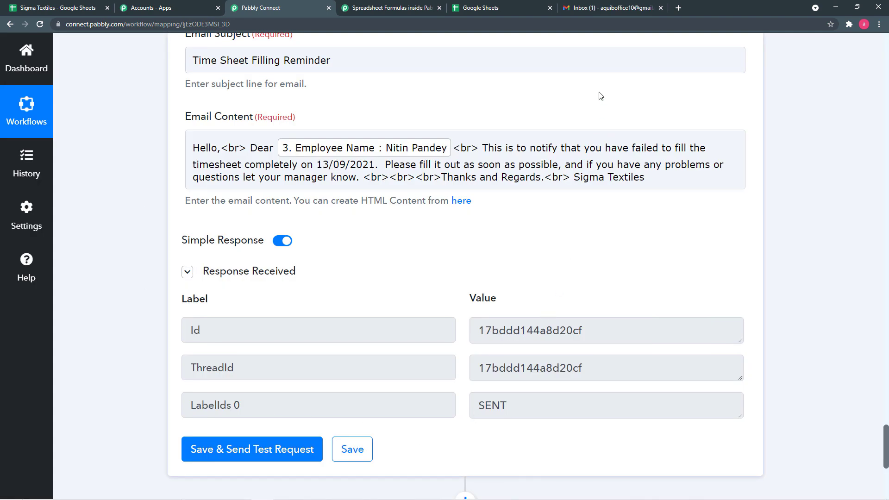
Switch to the Gmail inbox to read the Time Sheet Filling Reminder e-mail, and return to the Pabbly Connect workflow
left_click(592, 10)
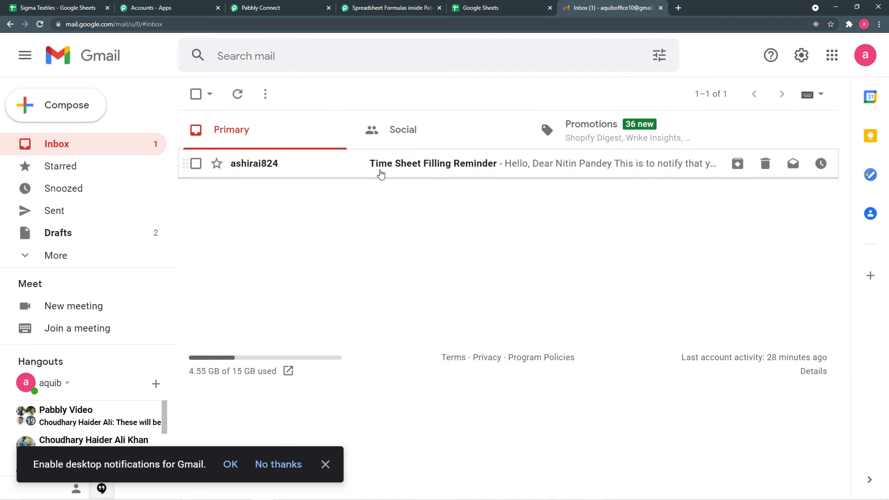
left_click(462, 170)
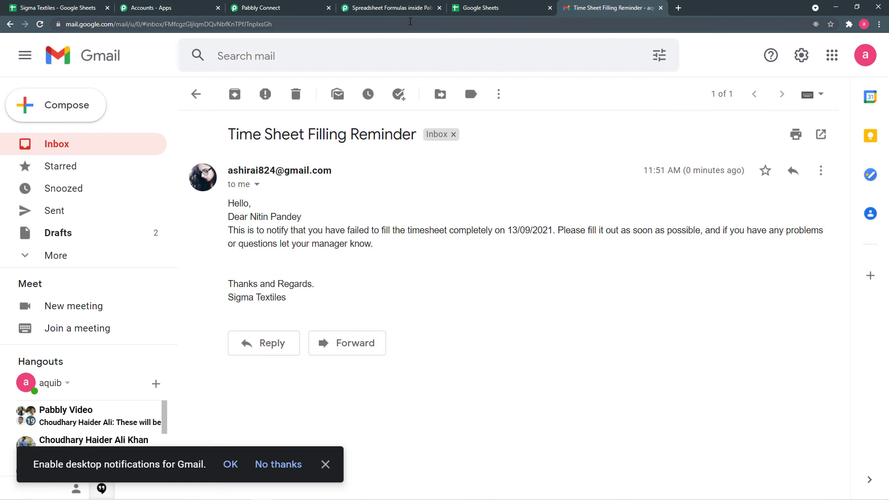
left_click(279, 13)
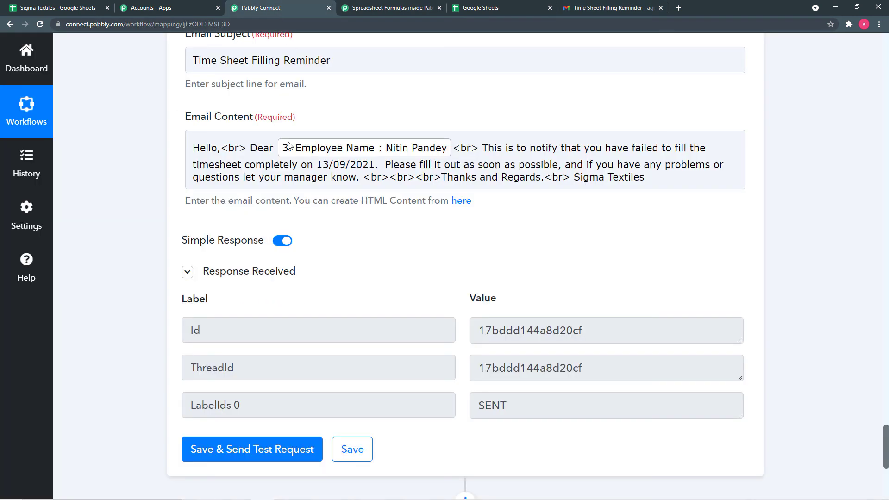
Review the workflow from its start: the daily Schedule trigger, the Google Sheets Get Row(s) action and response, and the Iterator's employee fields
scroll(108, 230, "up", 1)
scroll(109, 231, "down", 3)
scroll(109, 230, "up", 2)
scroll(108, 230, "up", 20)
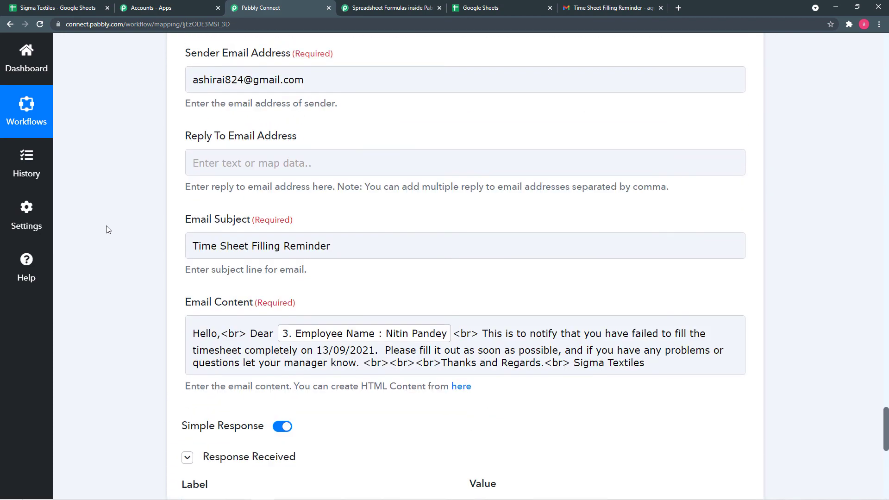
scroll(109, 230, "up", 20)
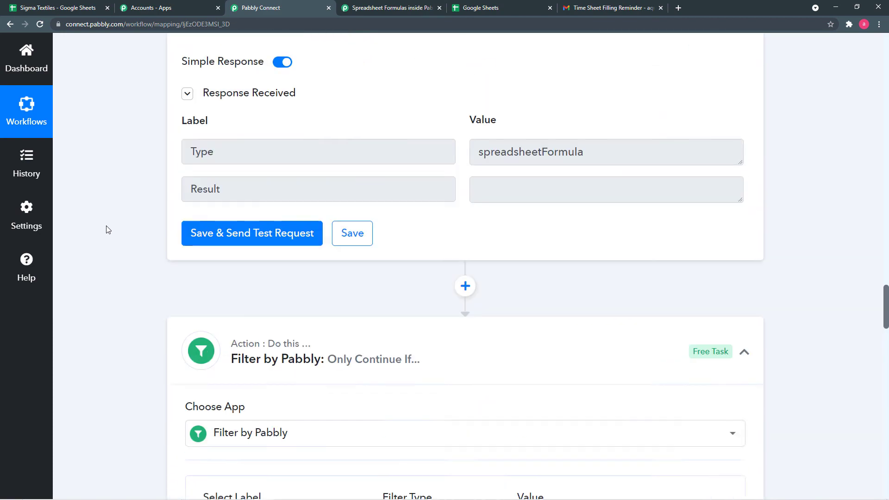
scroll(109, 231, "up", 20)
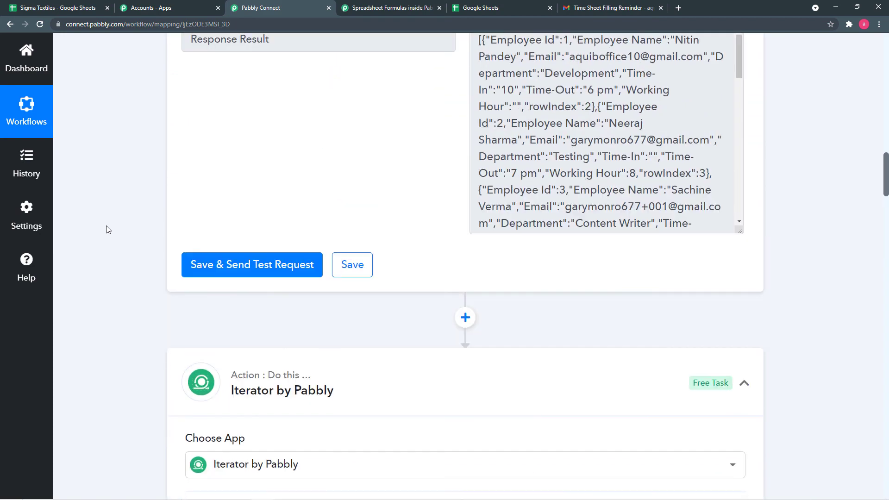
scroll(108, 230, "up", 8)
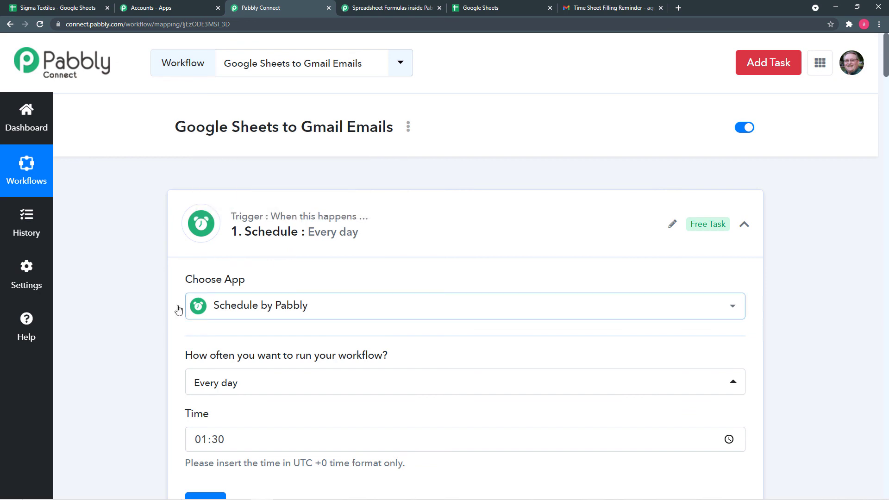
scroll(135, 316, "down", 7)
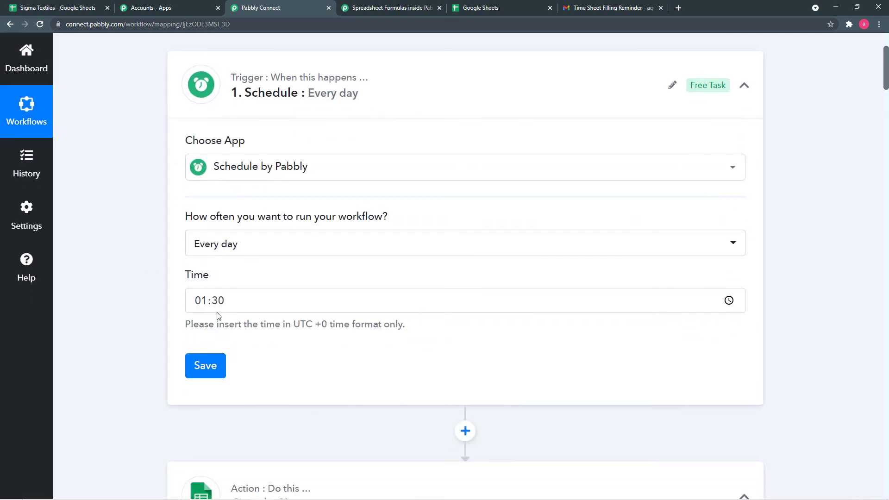
scroll(160, 309, "down", 4)
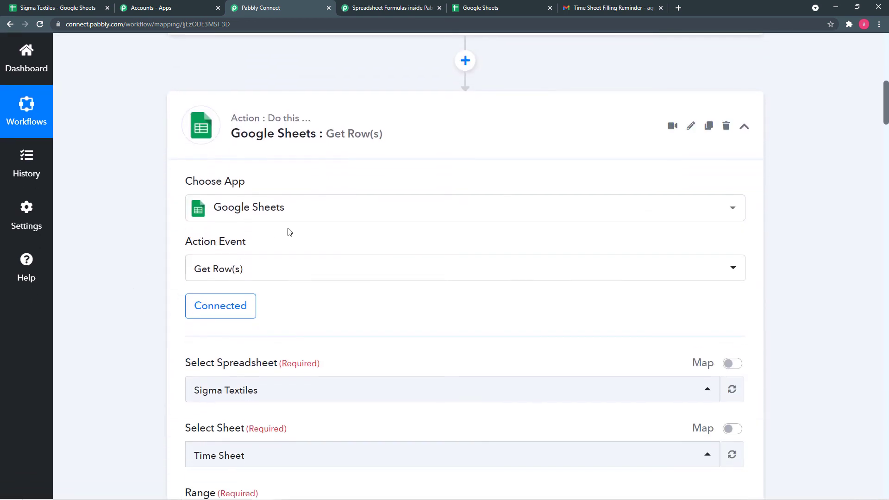
scroll(134, 298, "down", 10)
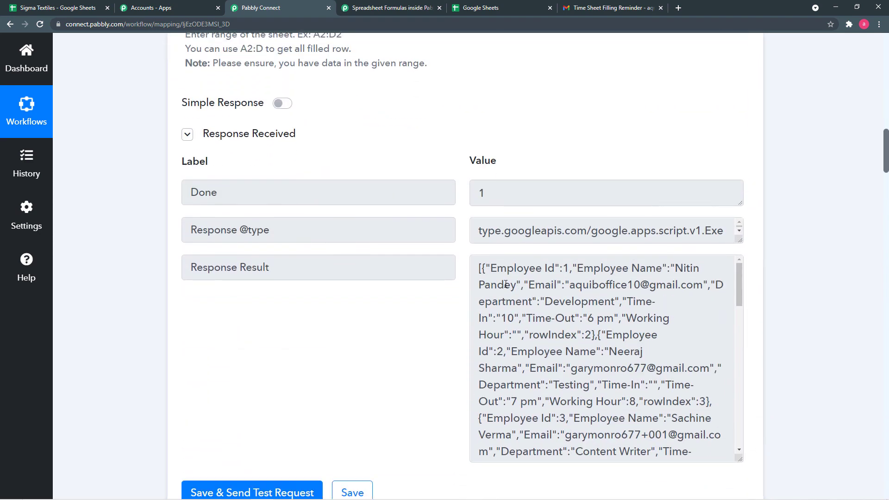
scroll(237, 302, "down", 8)
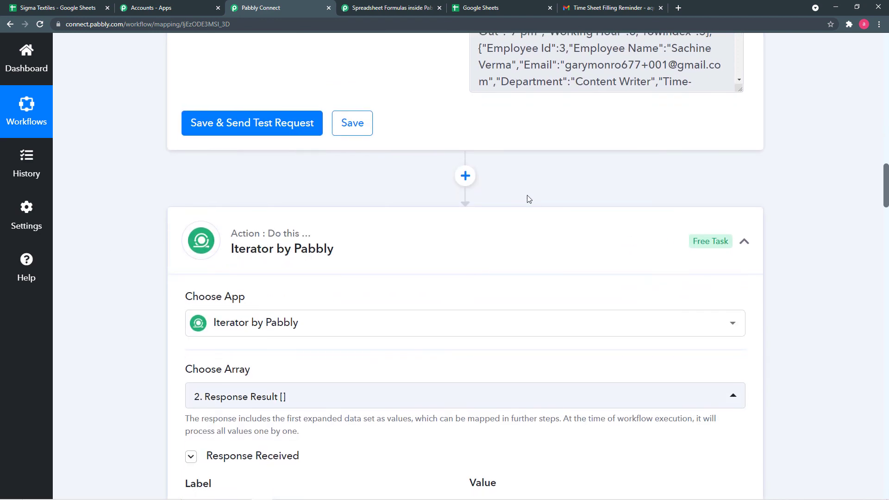
scroll(79, 258, "up", 4)
scroll(139, 301, "down", 5)
scroll(144, 299, "down", 7)
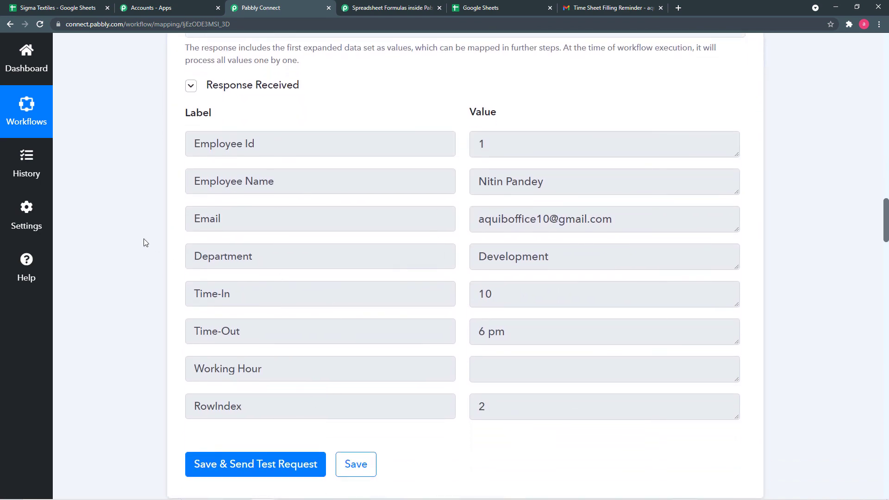
Review the Number Formatter's AND formula, the Filter condition, and the Gmail action's recipient, subject, content and response
scroll(157, 354, "down", 8)
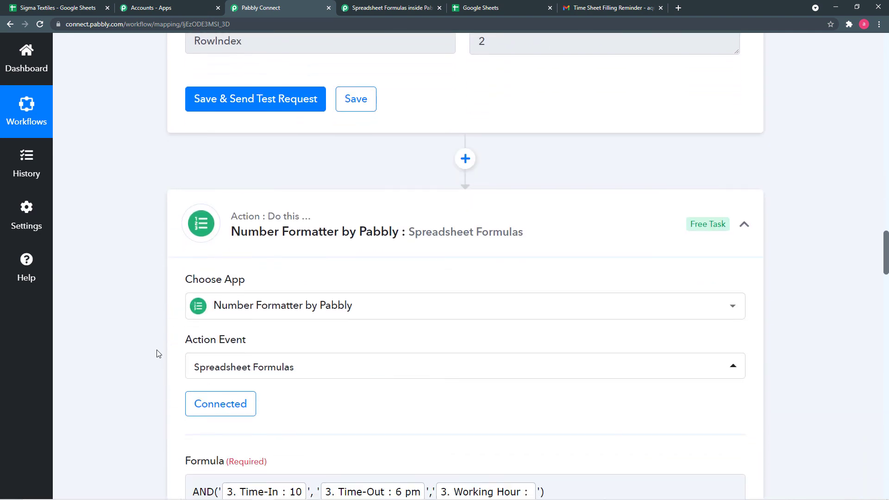
scroll(153, 322, "down", 4)
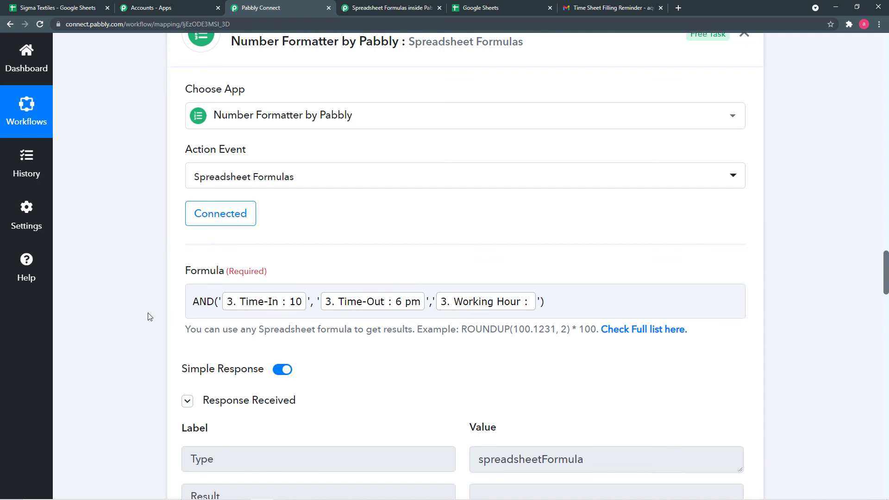
scroll(149, 316, "down", 3)
scroll(149, 317, "down", 7)
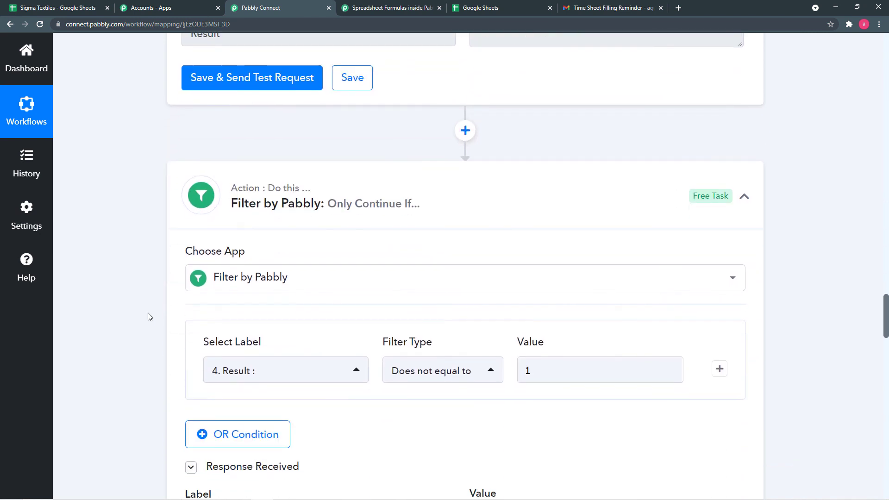
scroll(524, 185, "up", 3)
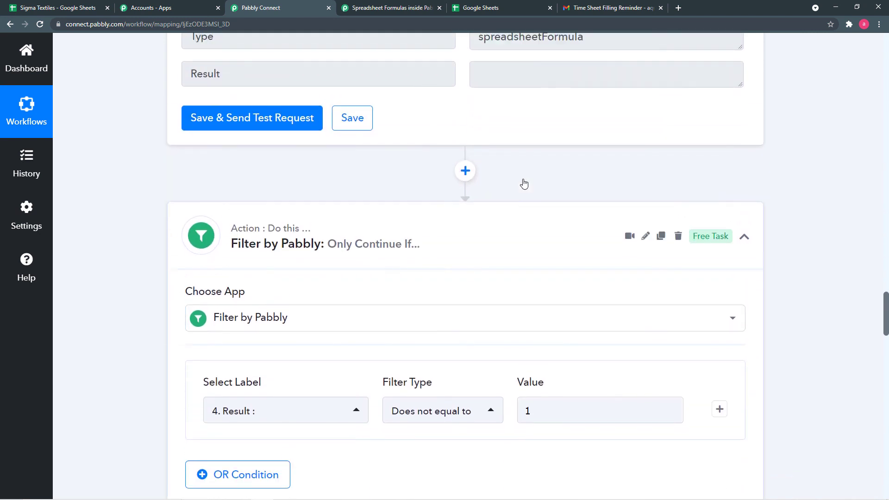
scroll(558, 290, "down", 2)
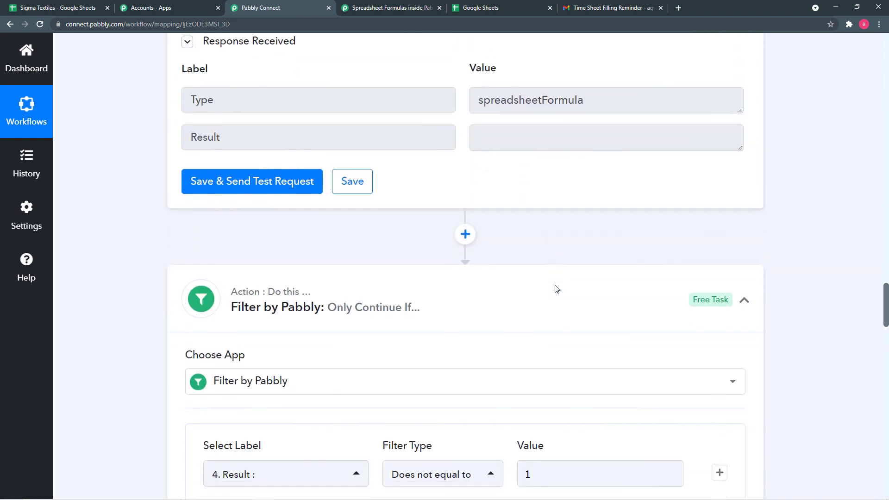
scroll(549, 246, "down", 8)
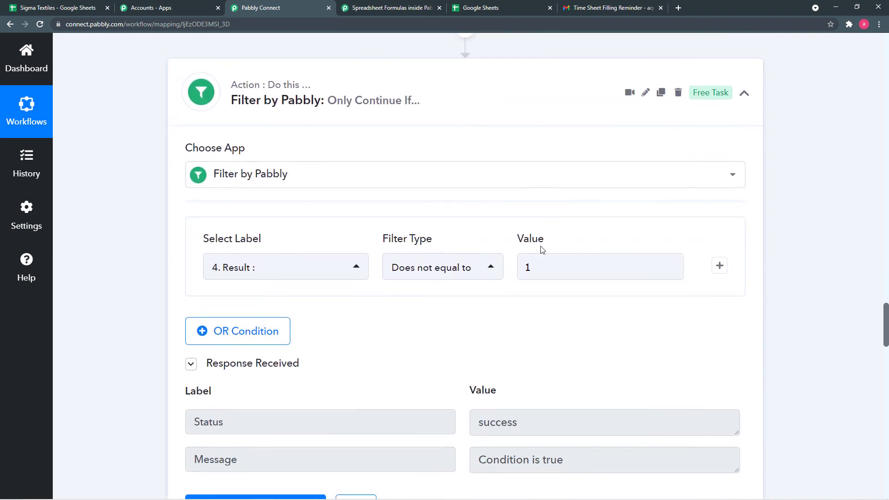
scroll(522, 255, "down", 4)
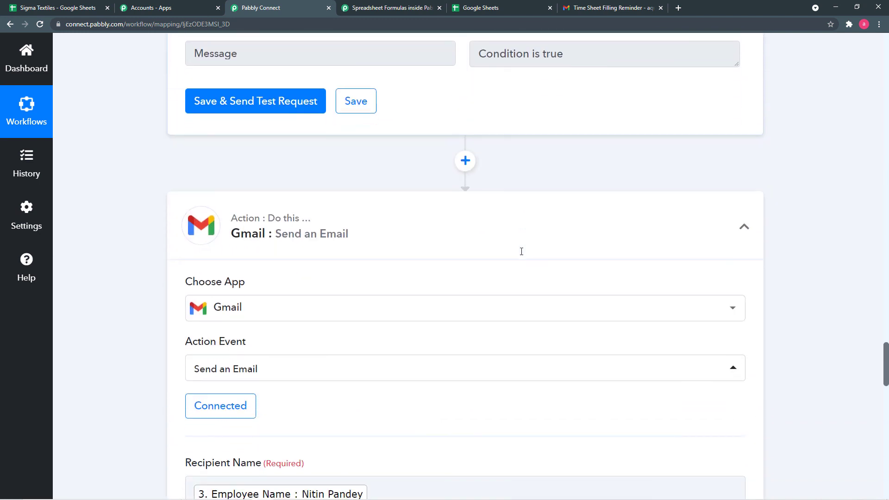
scroll(159, 263, "down", 9)
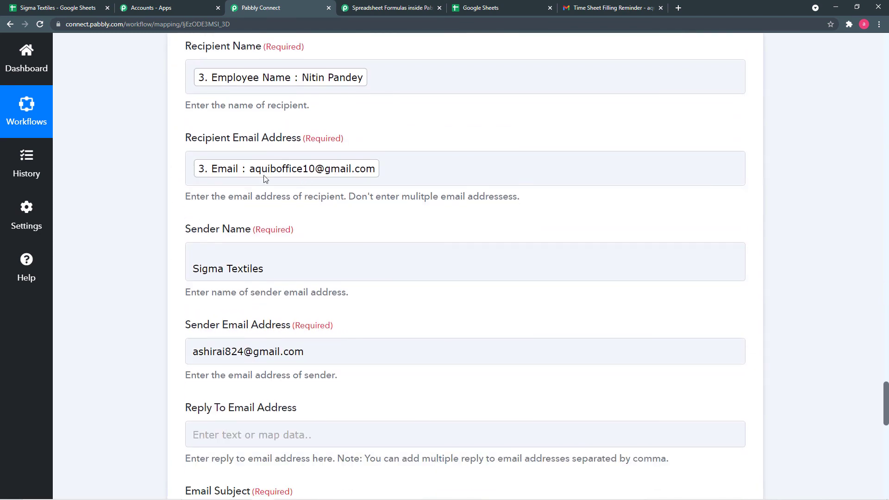
scroll(153, 292, "down", 8)
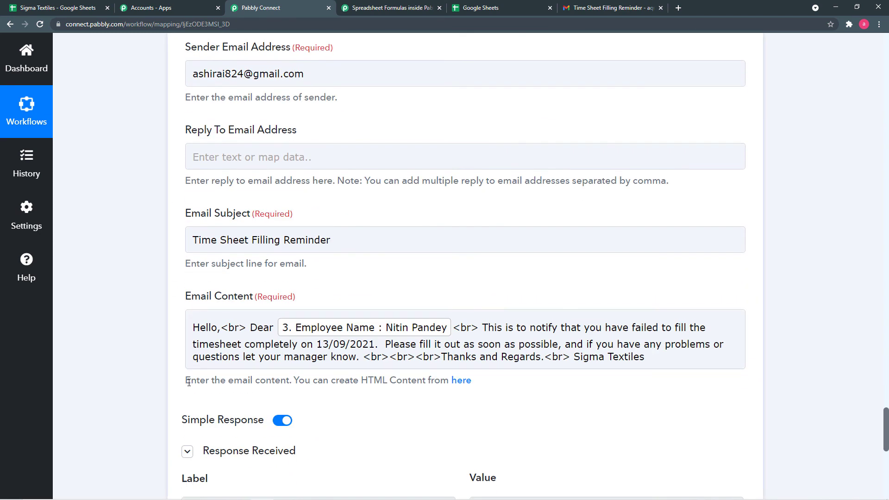
scroll(173, 381, "down", 4)
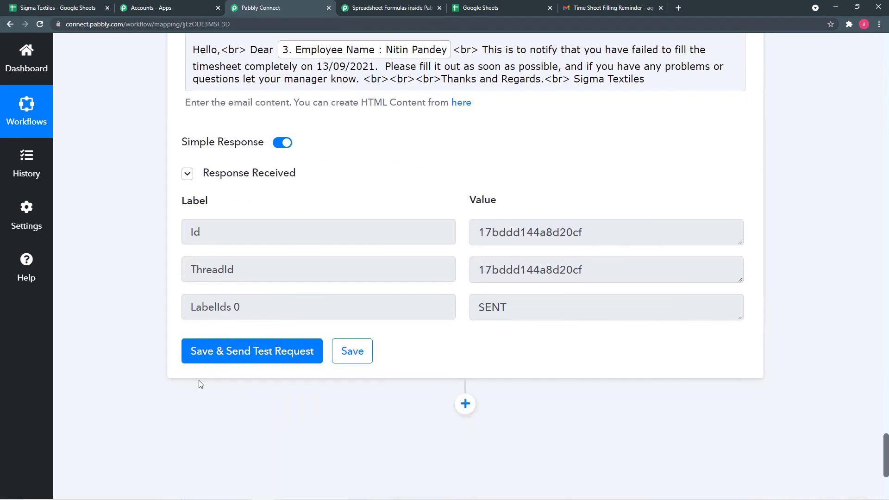